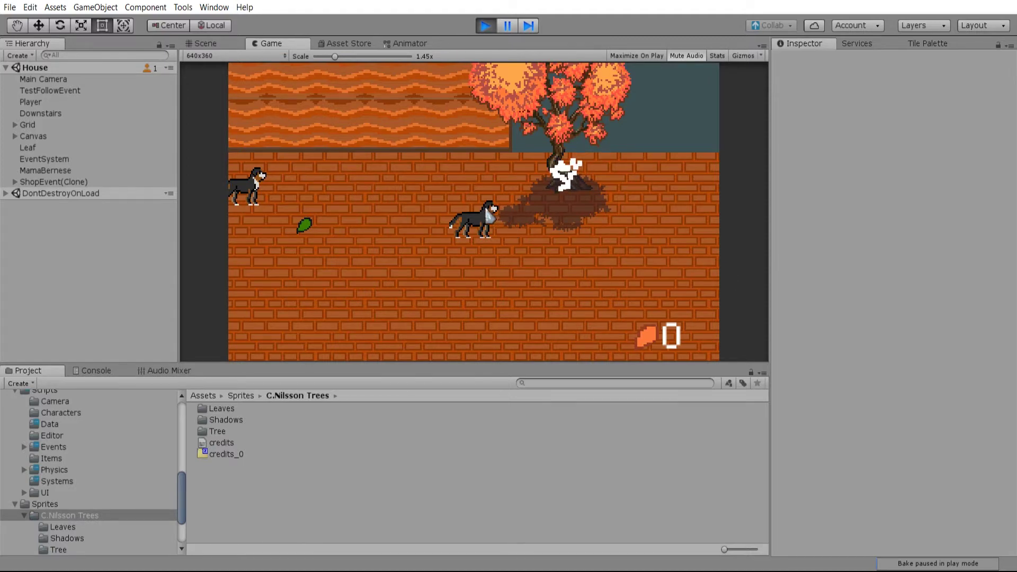
In Play mode, walk the dog left, right, up and down around the tree.
key("Left")
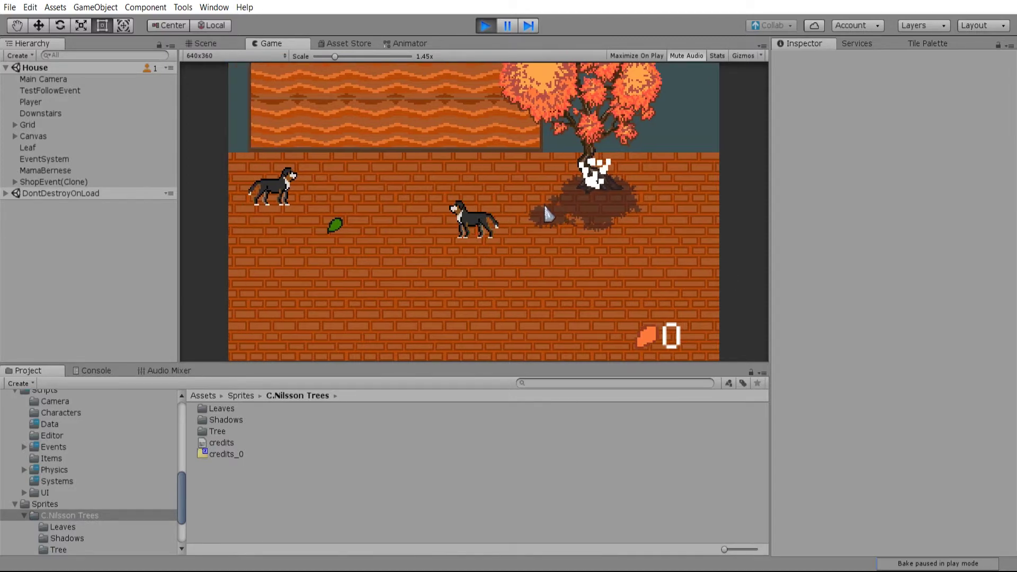
key("Right")
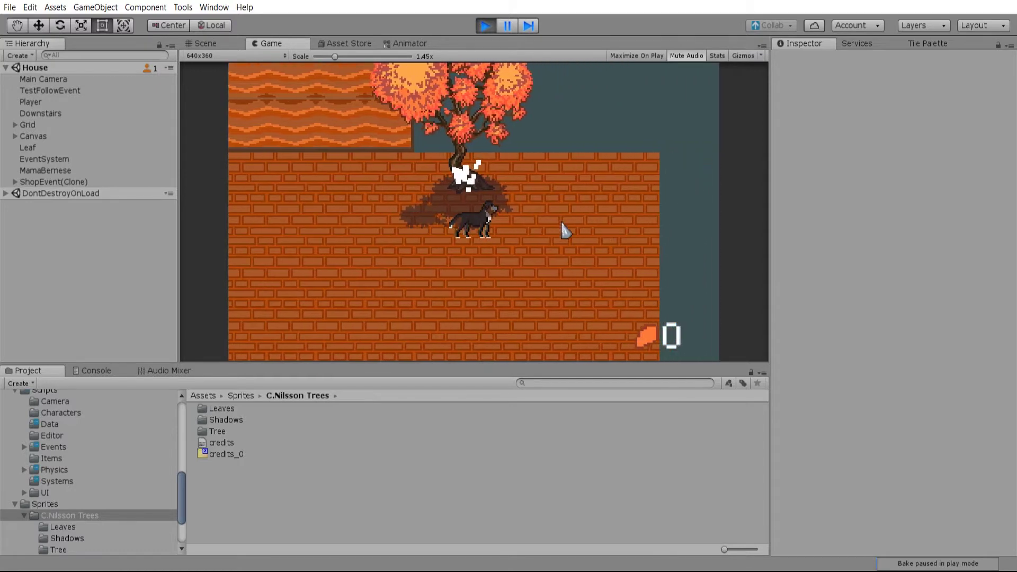
key("Left")
key("Right")
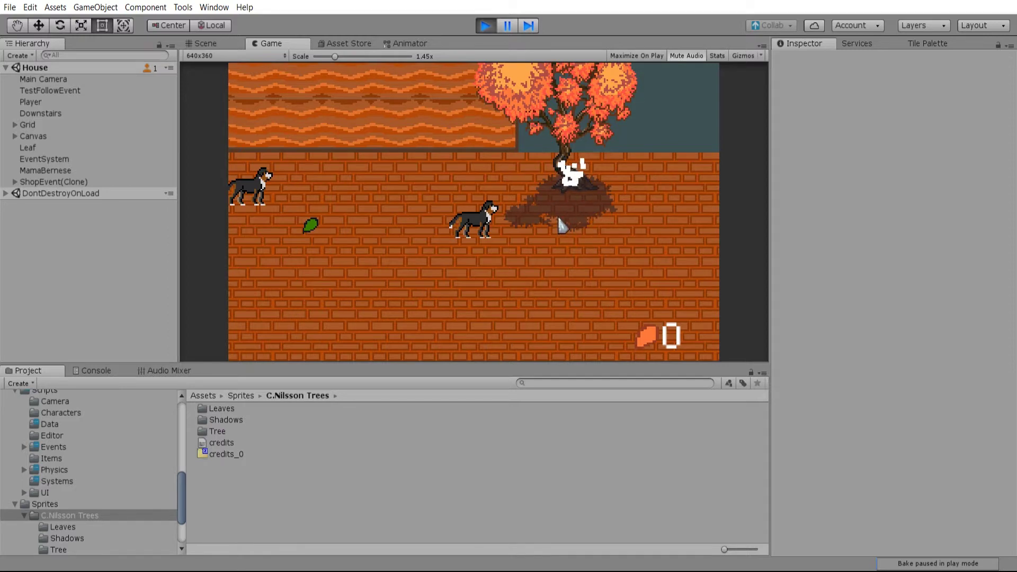
key("Up")
key("Down")
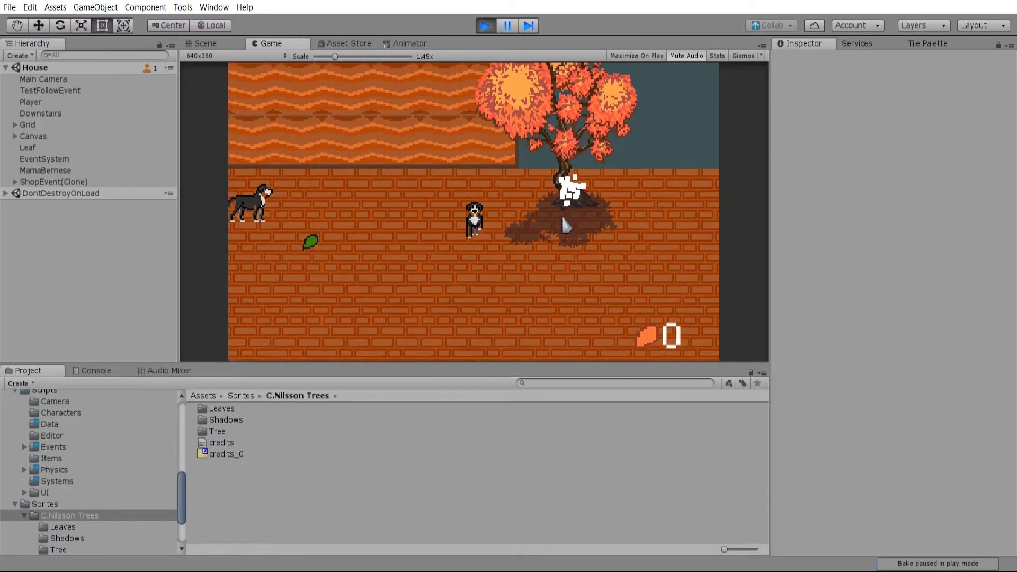
key("Right")
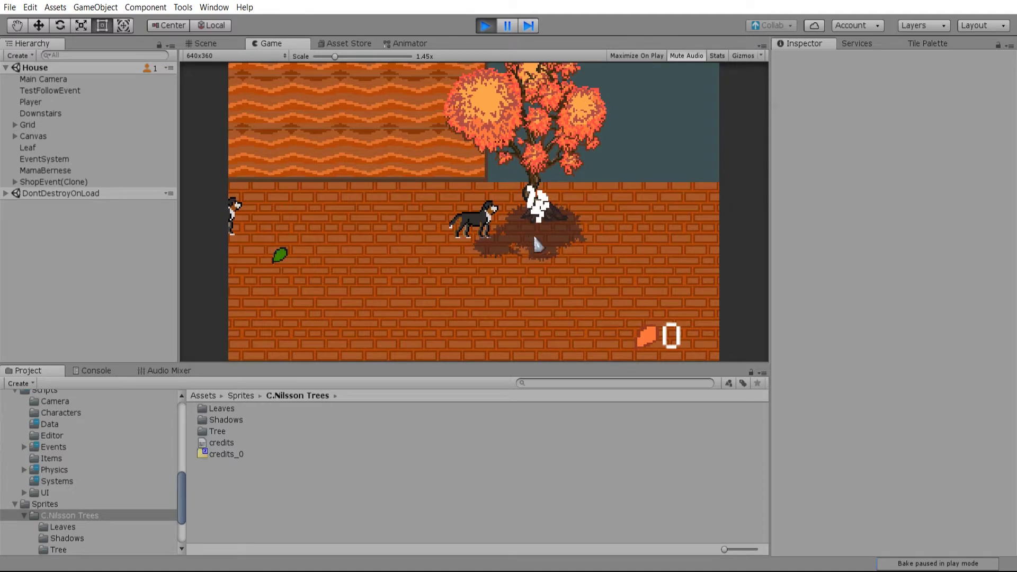
key("Right")
key("Right")
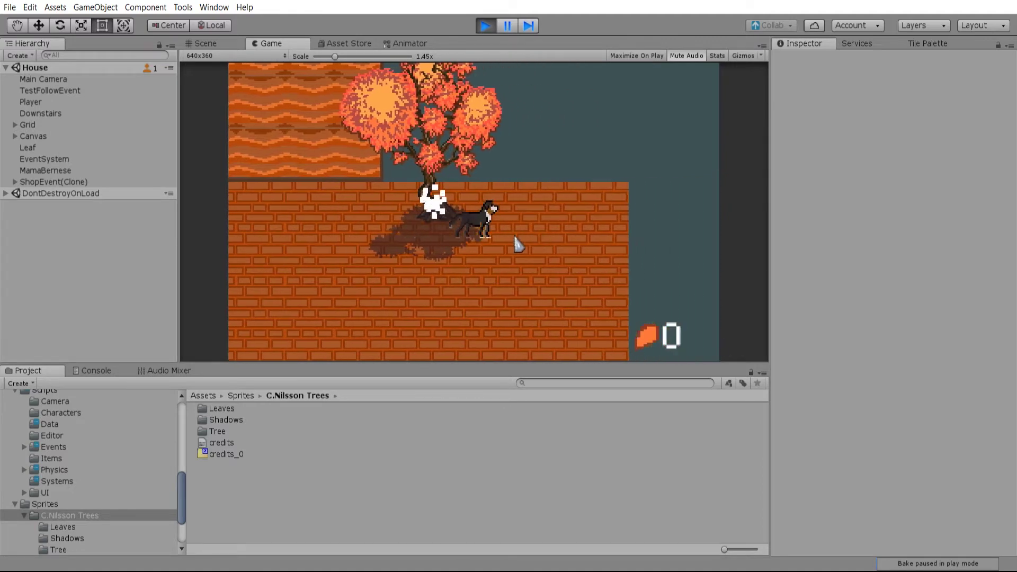
key("Down")
key("Left")
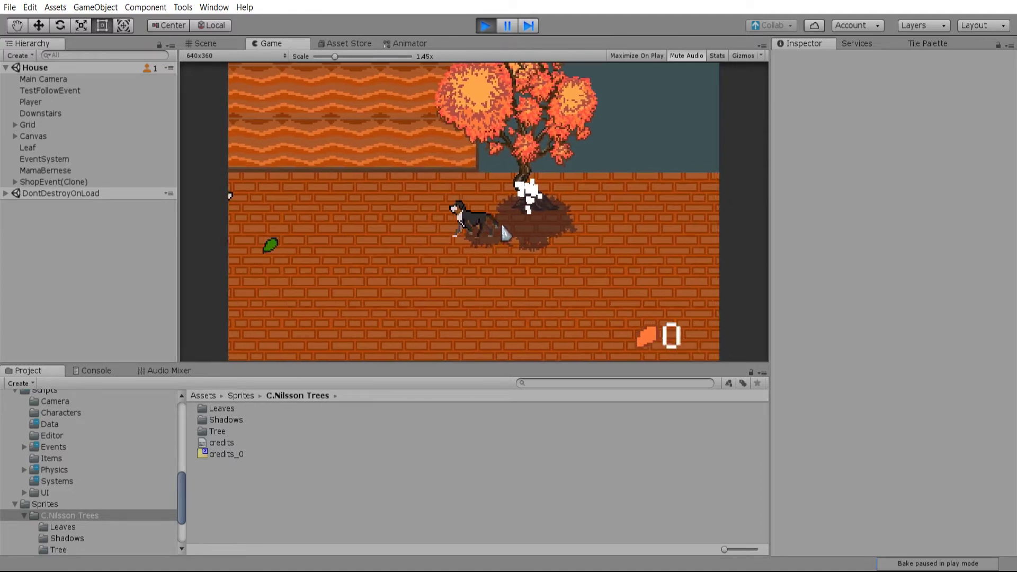
key("Up")
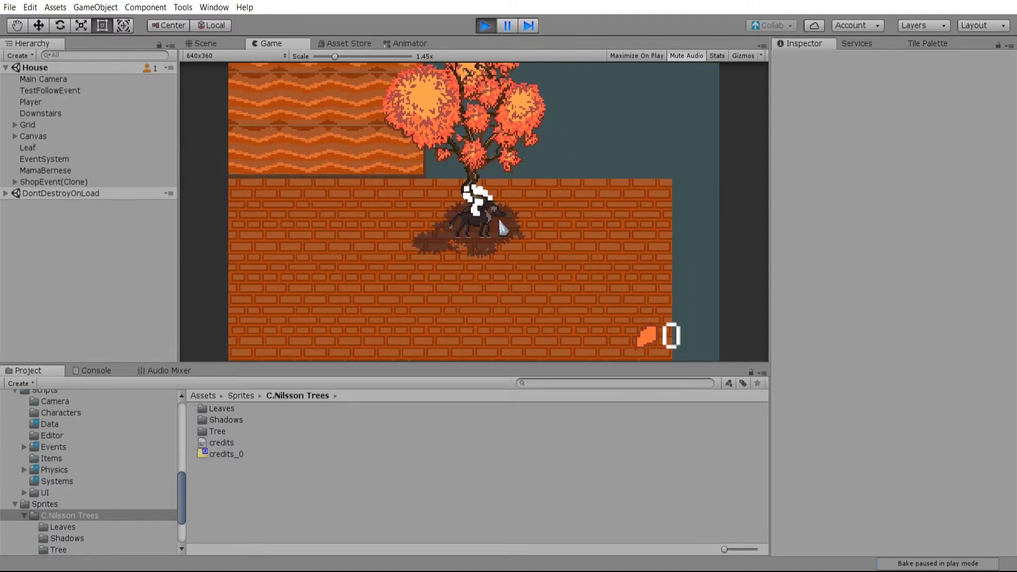
Walk the dog back and forth behind the tree, then select ShopEvent(Clone) in the Hierarchy.
key("Right")
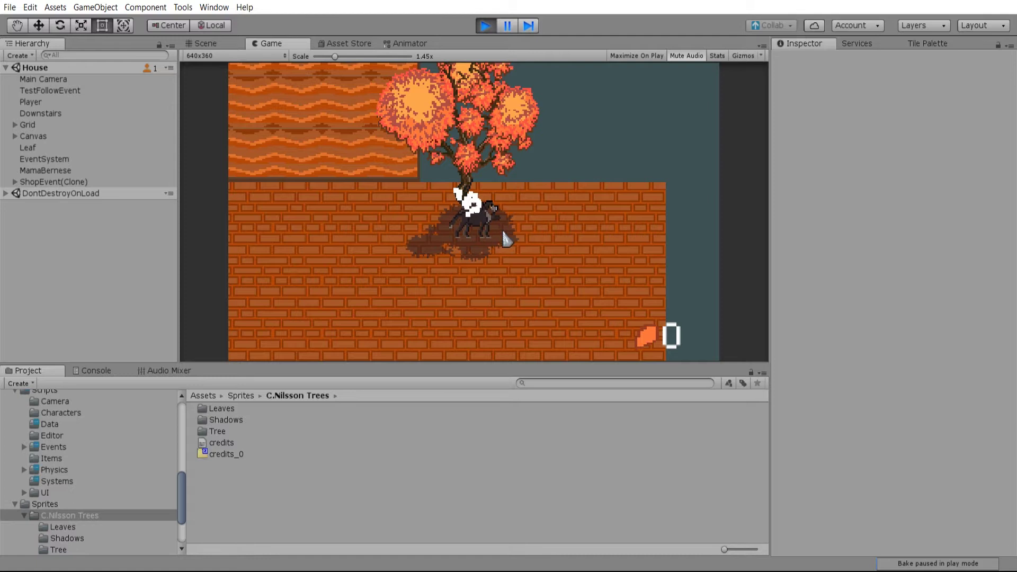
key("Left")
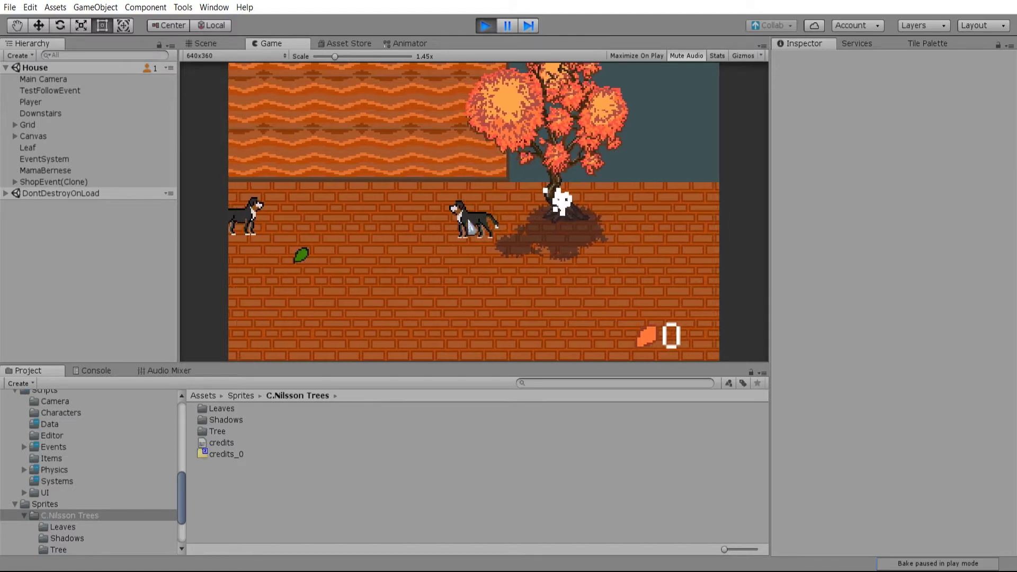
key("Right")
key("Right")
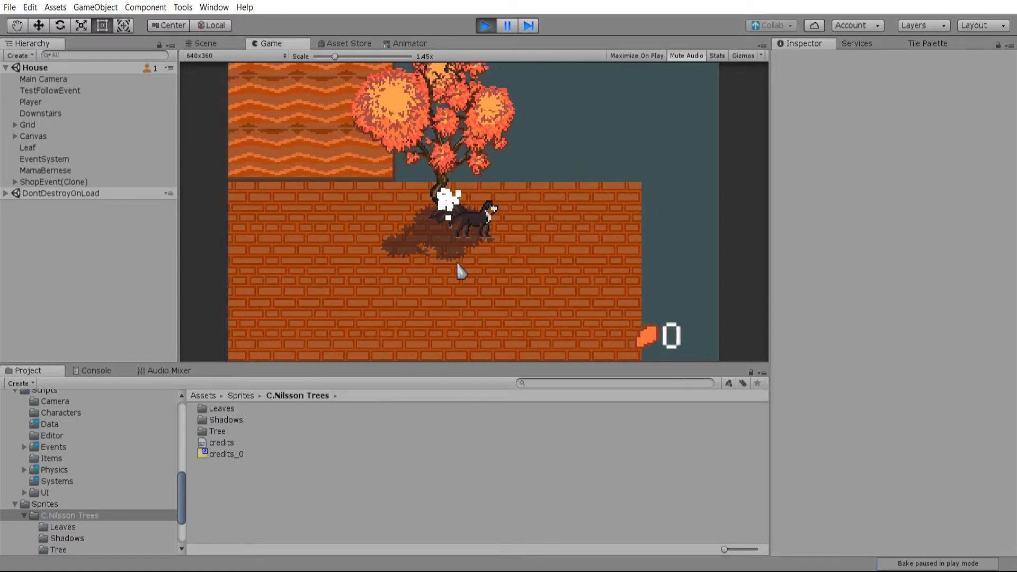
key("Left")
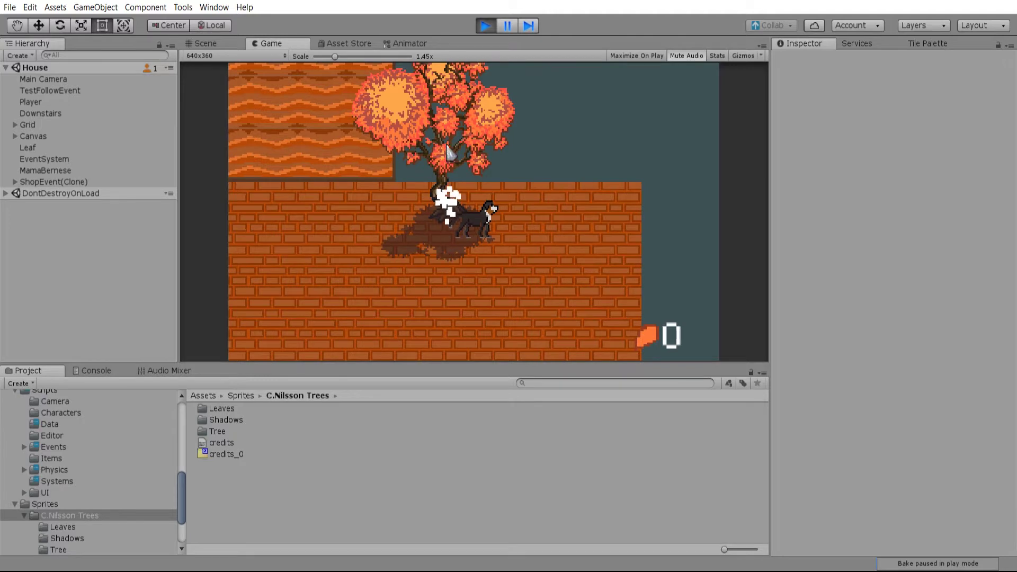
key("Right")
key("Left")
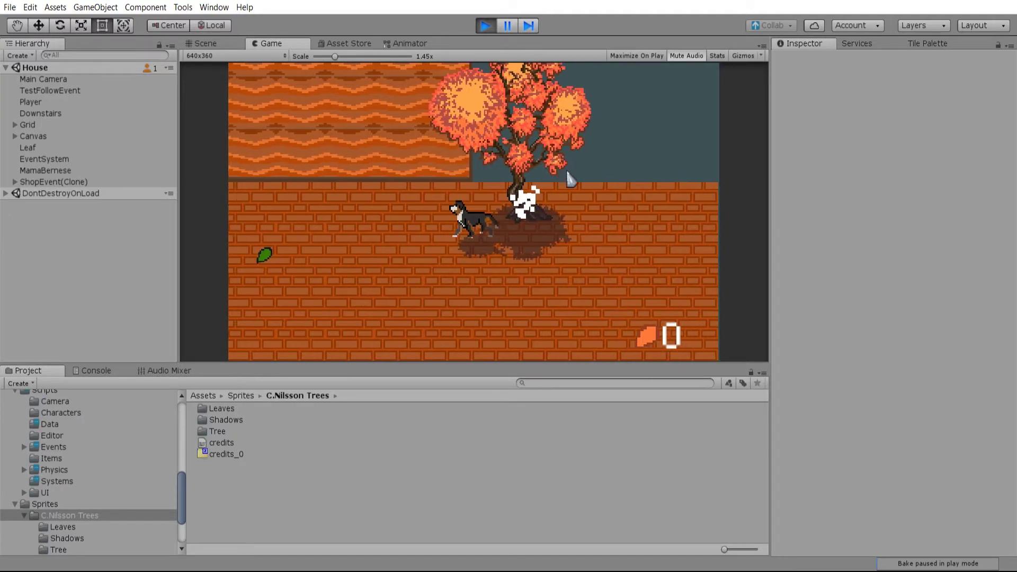
key("Right")
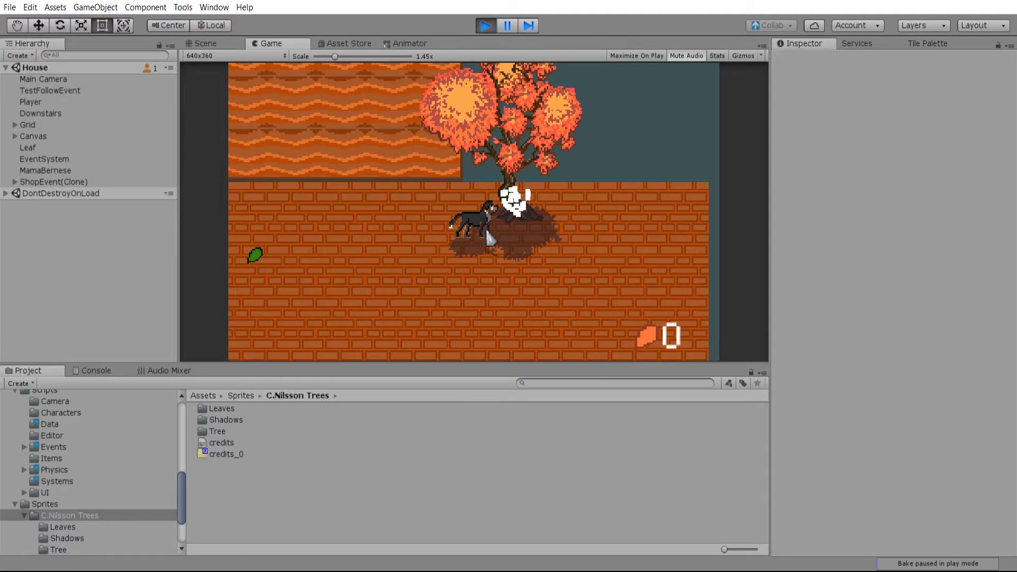
key("Right")
key("Down")
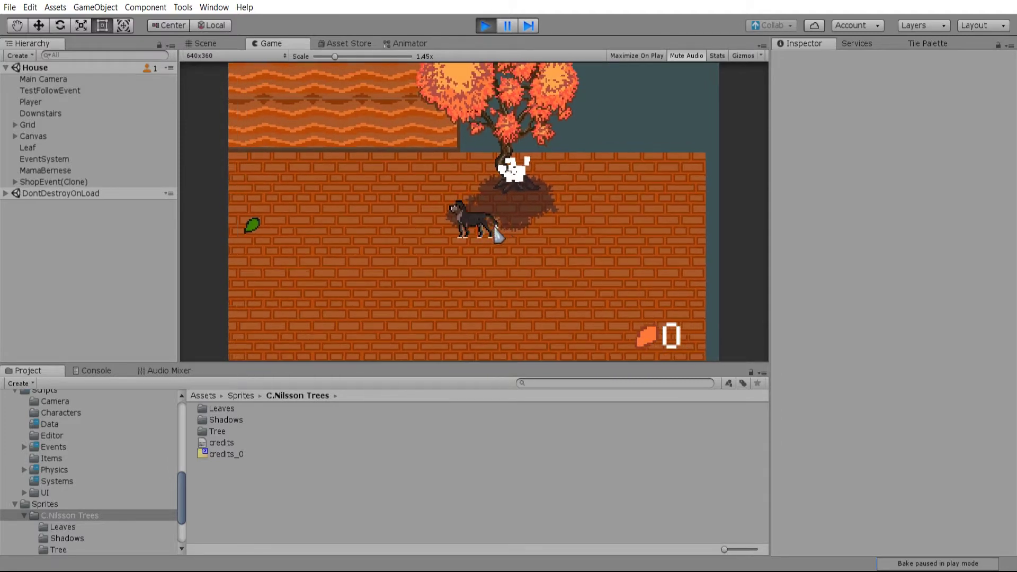
key("Right")
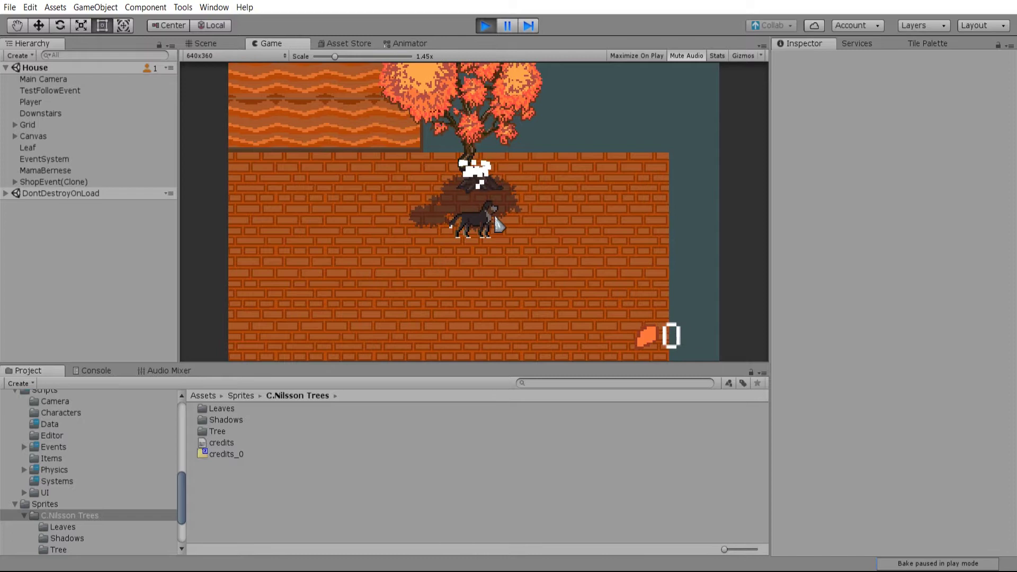
left_click(53, 181)
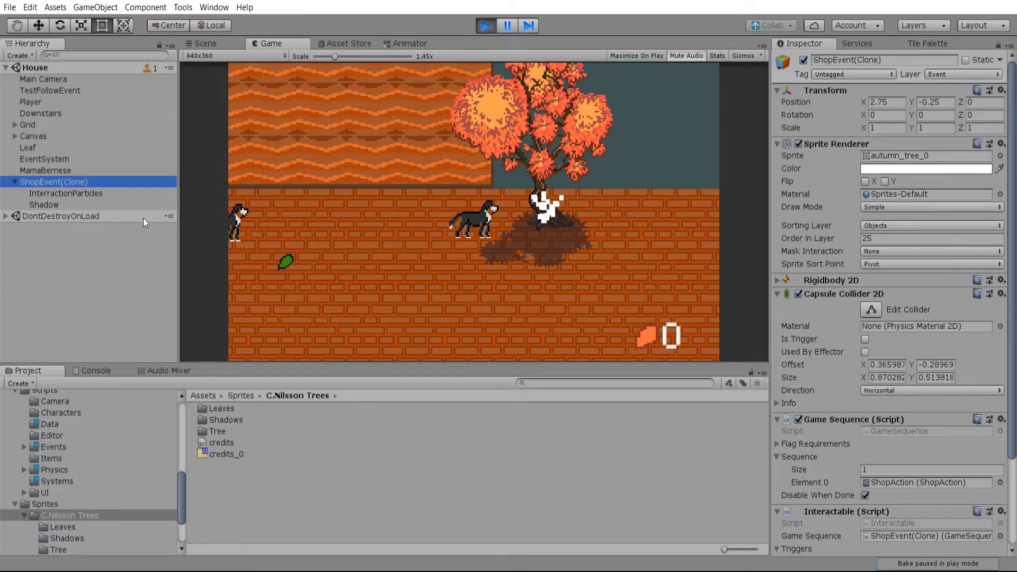
Select the tree's Shadow child and confirm its sorting layer is Shadows, order 92.
left_click(66, 204)
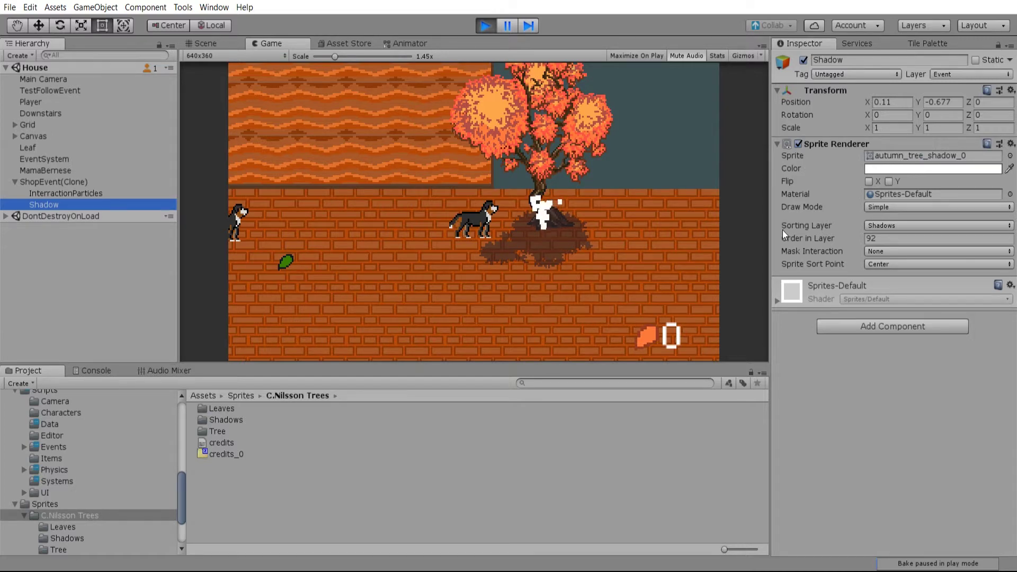
left_click(874, 225)
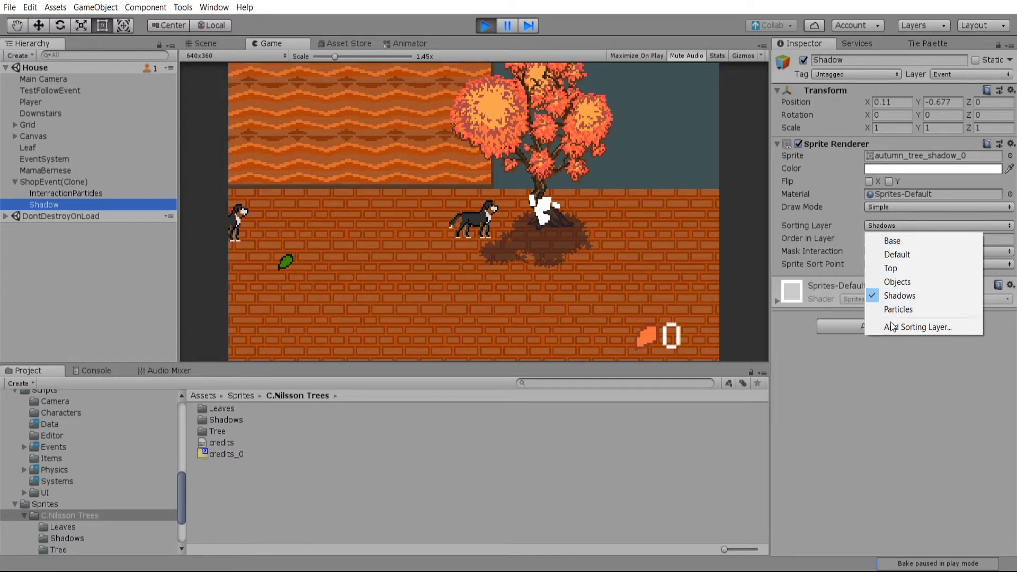
left_click(877, 374)
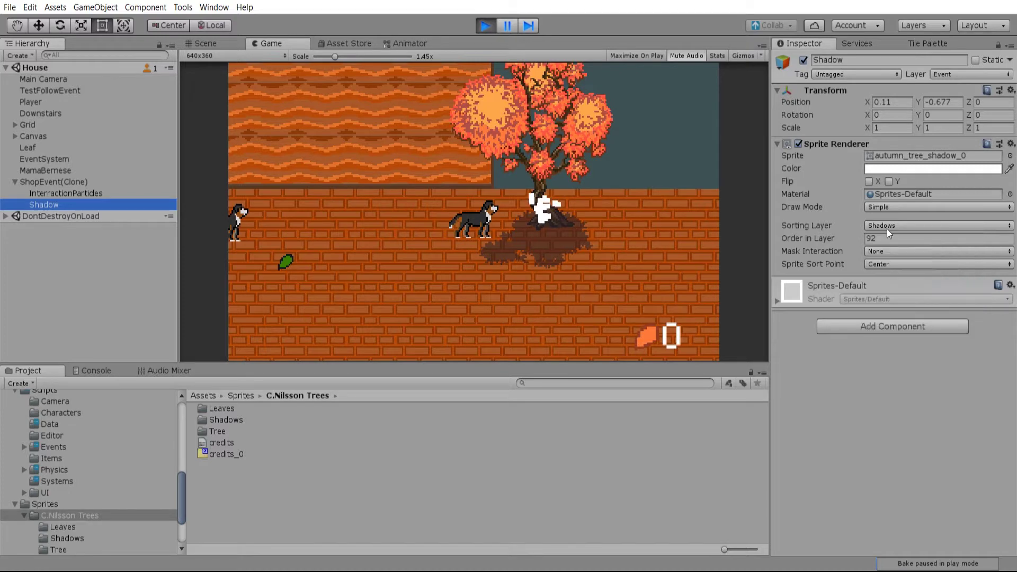
left_click(888, 230)
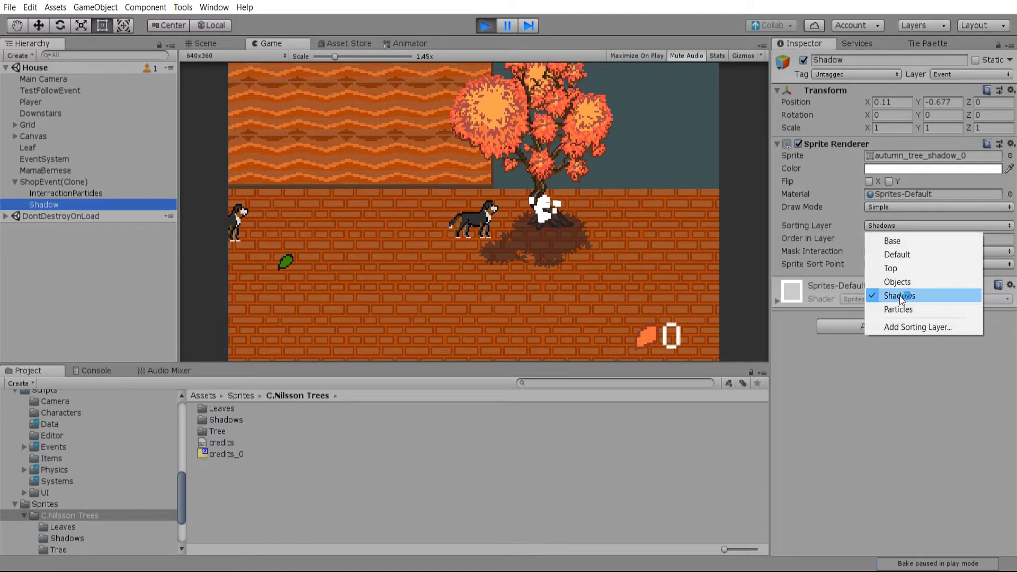
Keep the shadow on Shadows and confirm the Player dog's sorting layer is Objects.
left_click(909, 224)
left_click(908, 226)
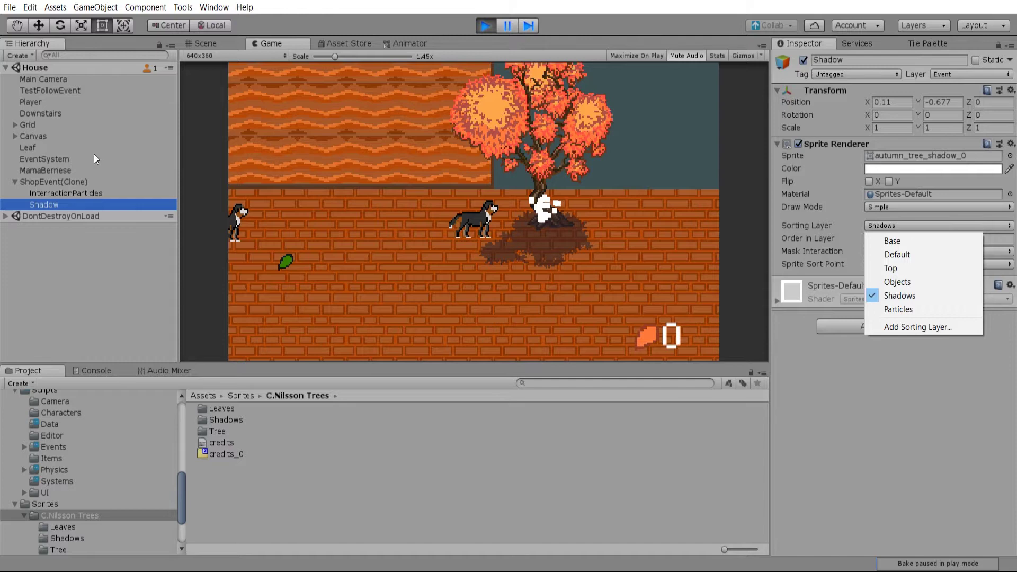
left_click(53, 91)
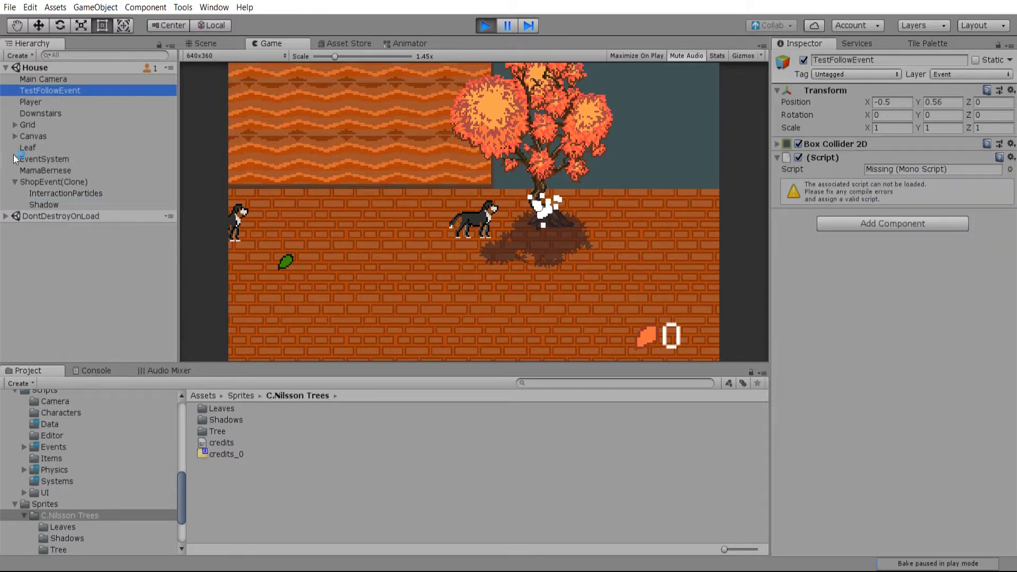
left_click(32, 102)
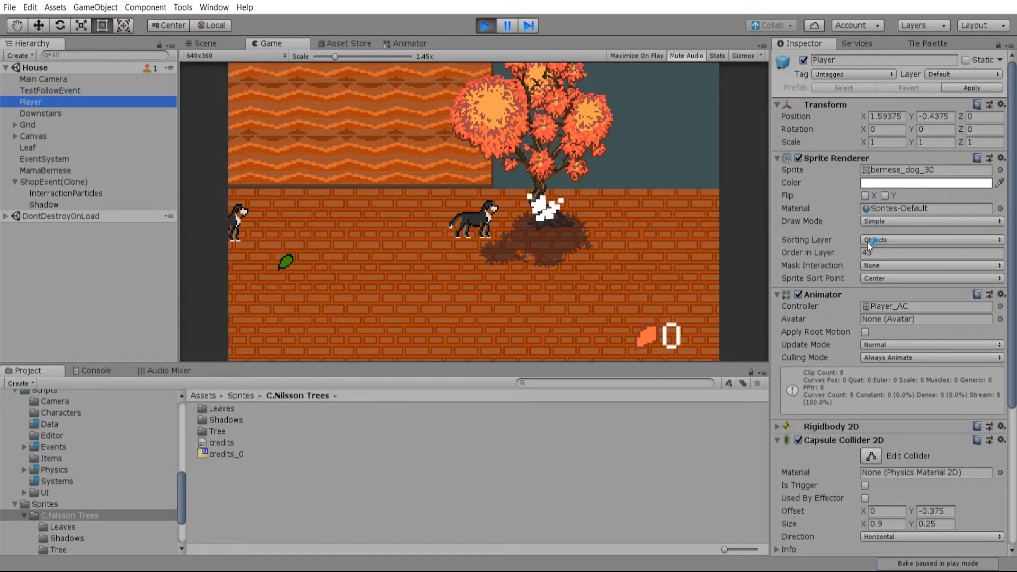
left_click(869, 241)
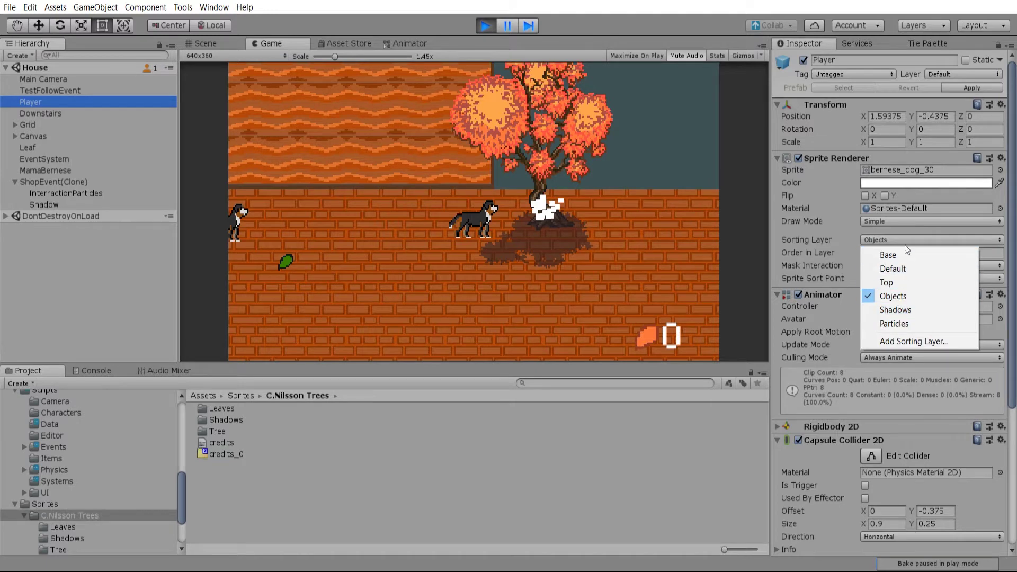
left_click(572, 233)
Walk the dog down, right below the tree, then left and right again.
key("Down")
key("Right")
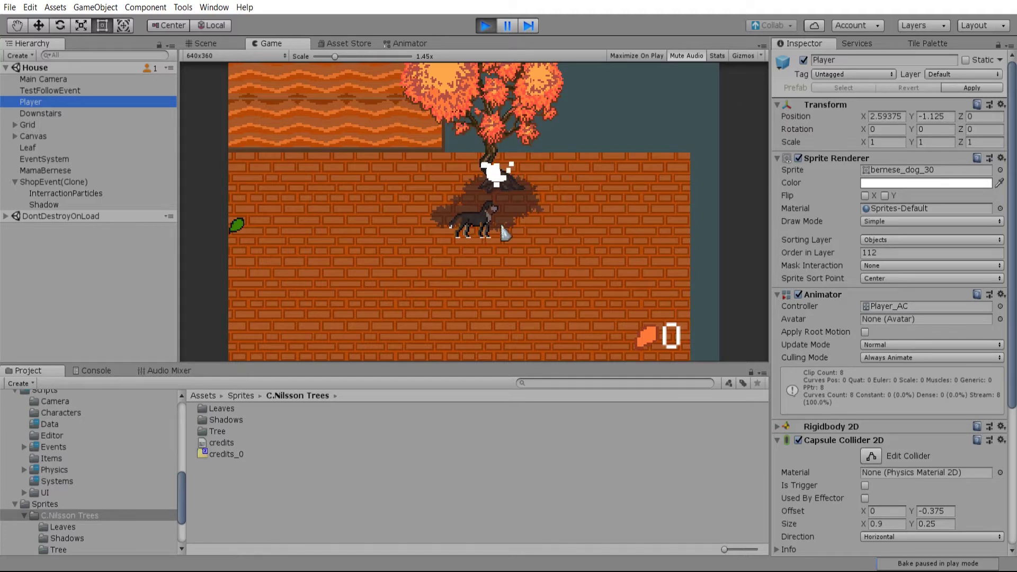
key("Right")
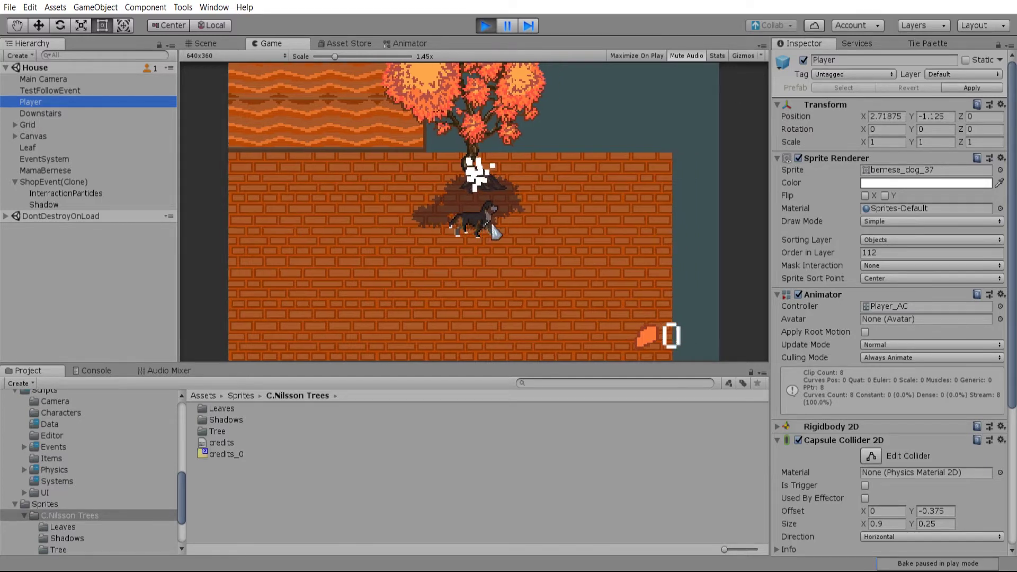
key("Left")
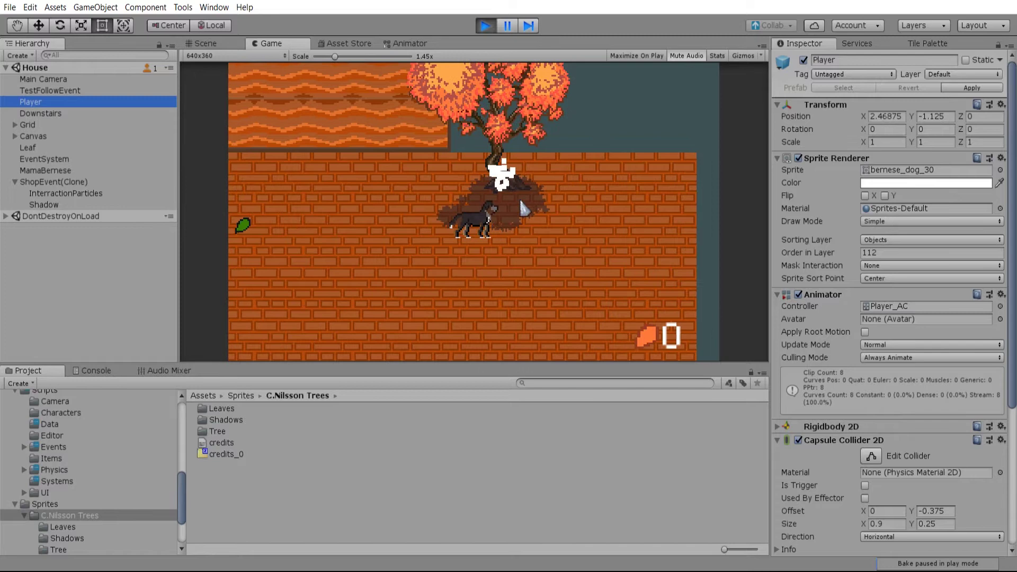
key("Right")
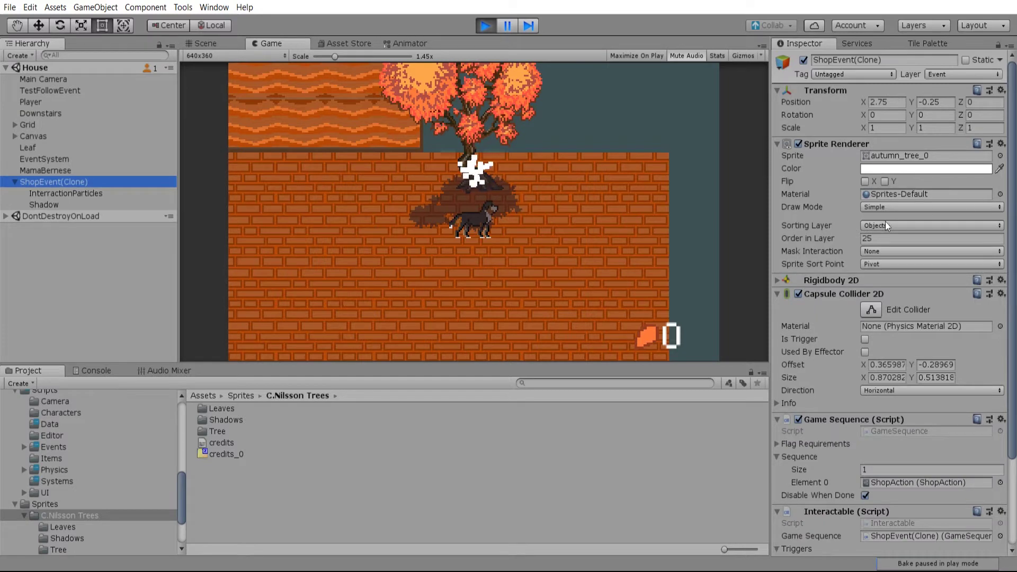
left_click(615, 239)
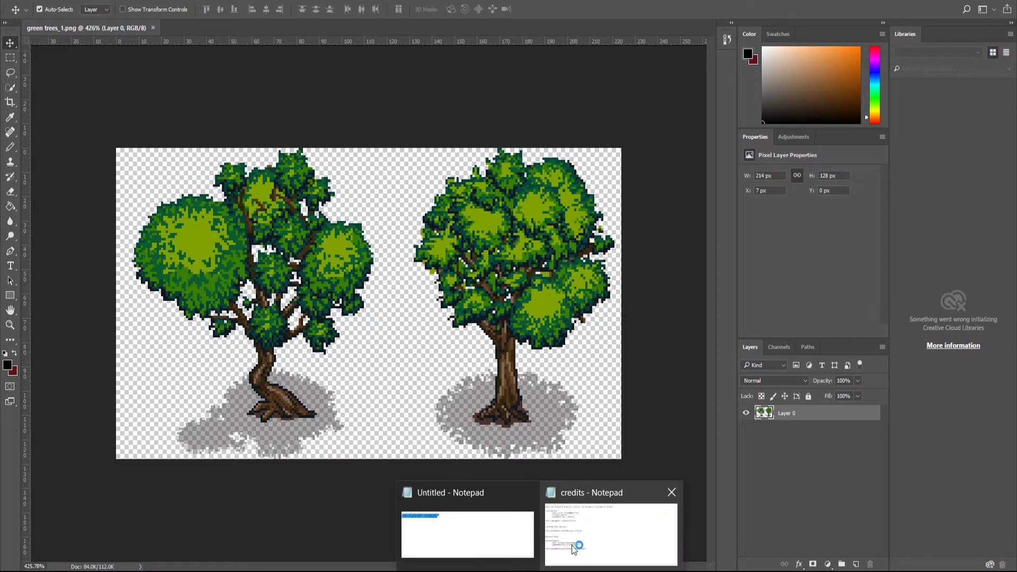
Bring the credits Notepad window forward, narrow it, then minimize it.
left_click(577, 545)
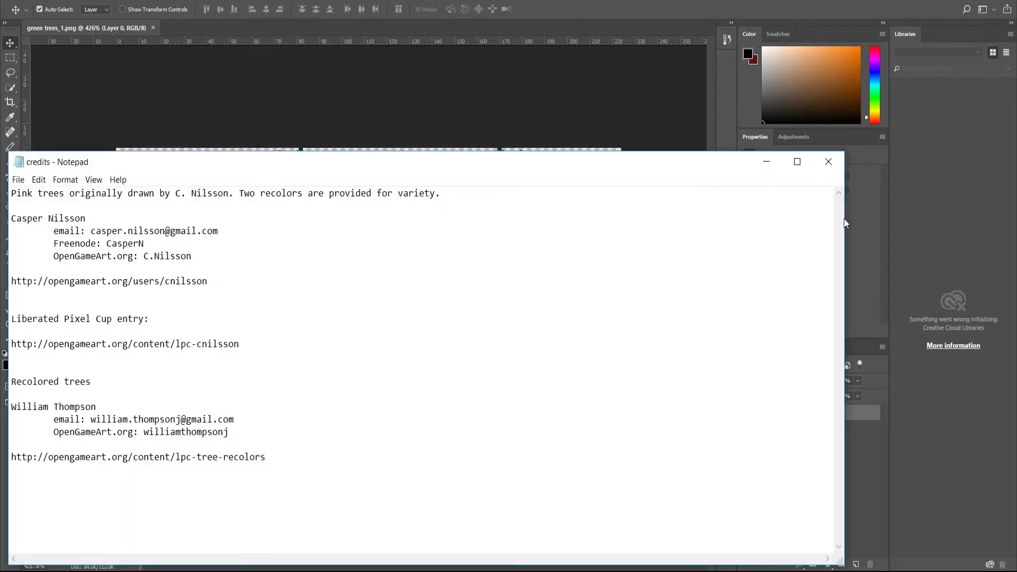
left_click_drag(846, 223, 459, 228)
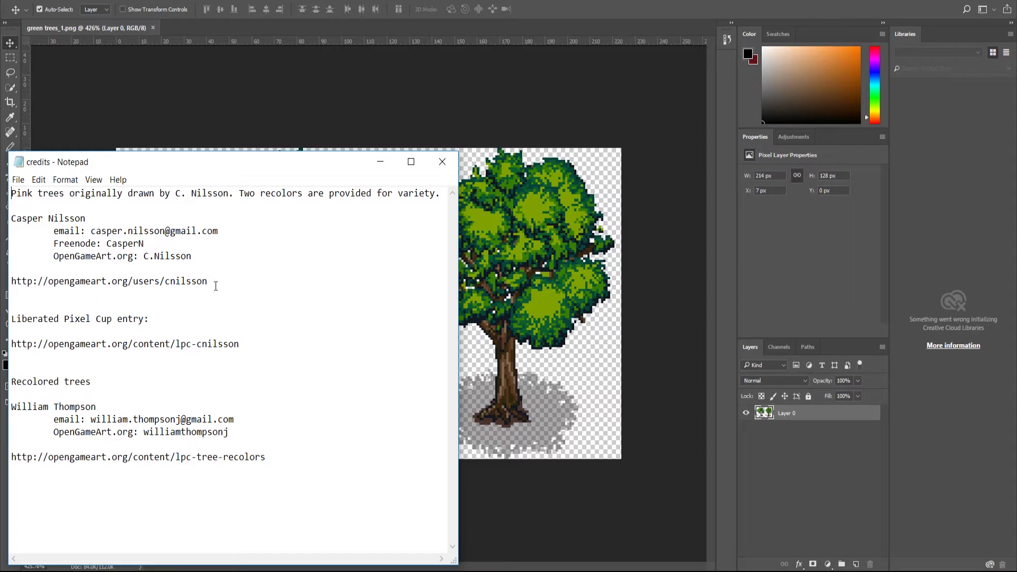
left_click(380, 167)
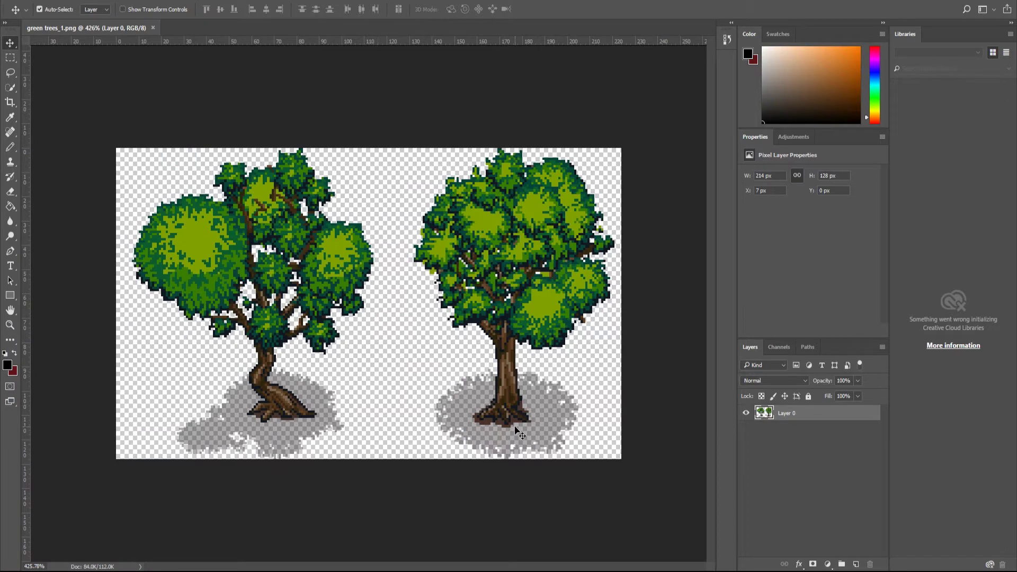
scroll(280, 379, "up", 1, "alt")
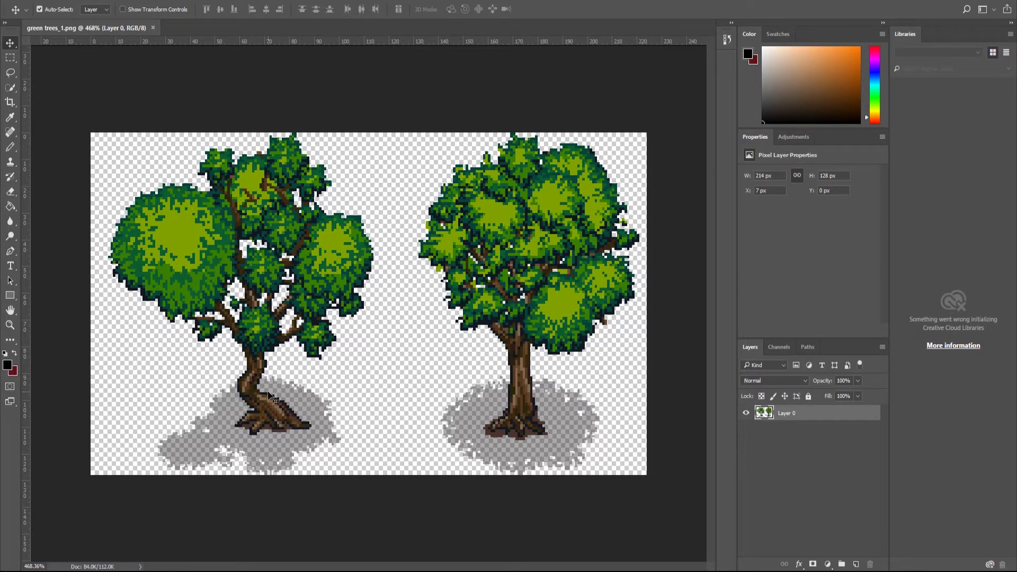
Switch to the Magic Wand and lower its Tolerance from 5 to 1.
left_click(10, 87)
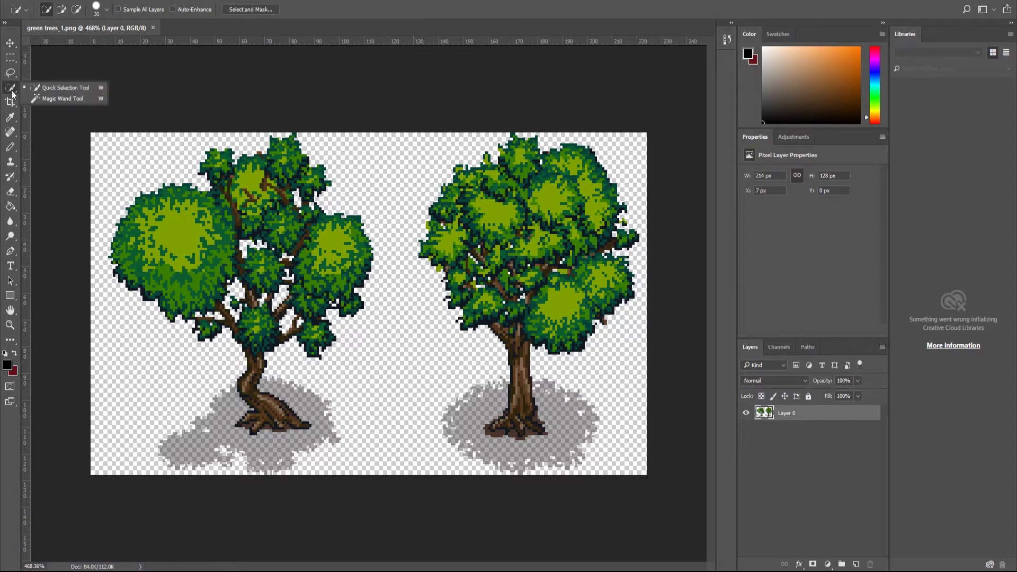
left_click(49, 99)
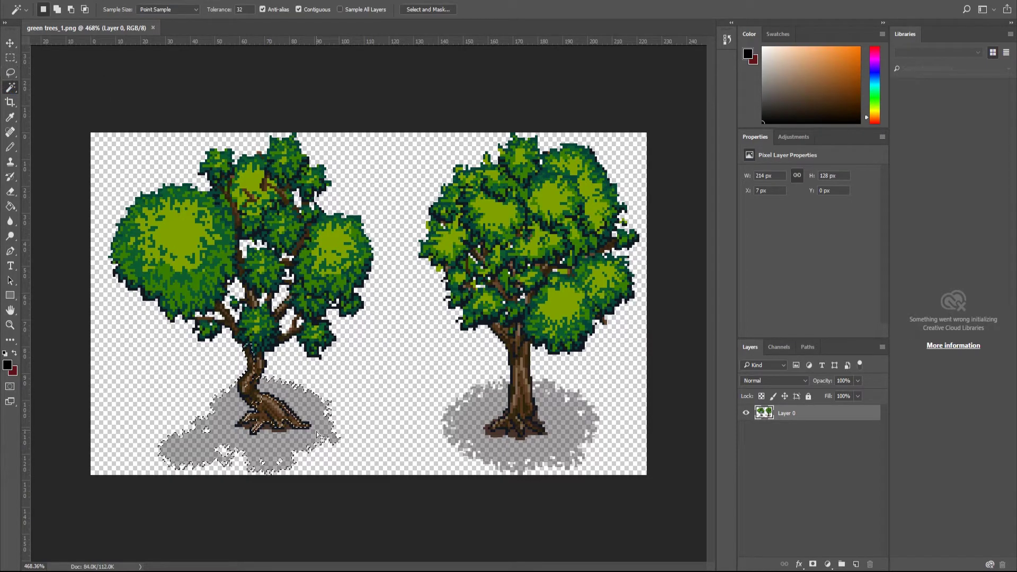
scroll(318, 417, "up", 5, "alt")
left_click(241, 392)
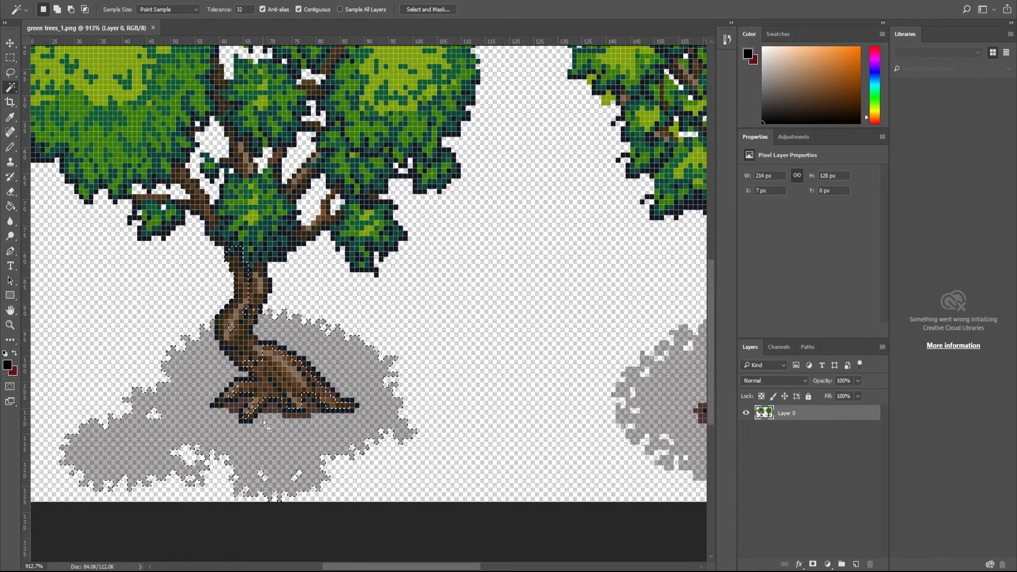
scroll(194, 418, "up", 2, "alt")
scroll(194, 418, "up", 2, "alt")
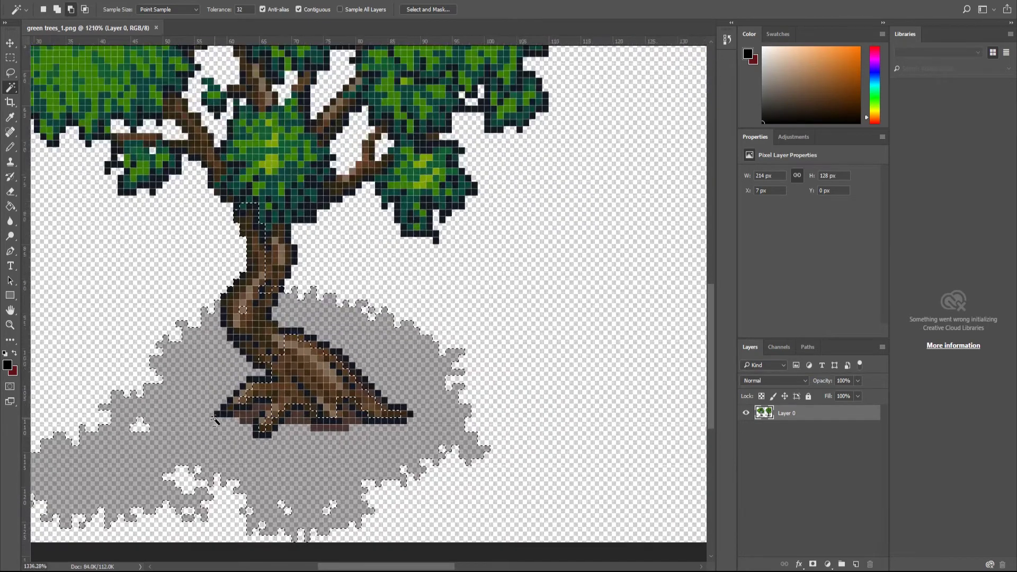
left_click(244, 9)
type("5")
key("Return")
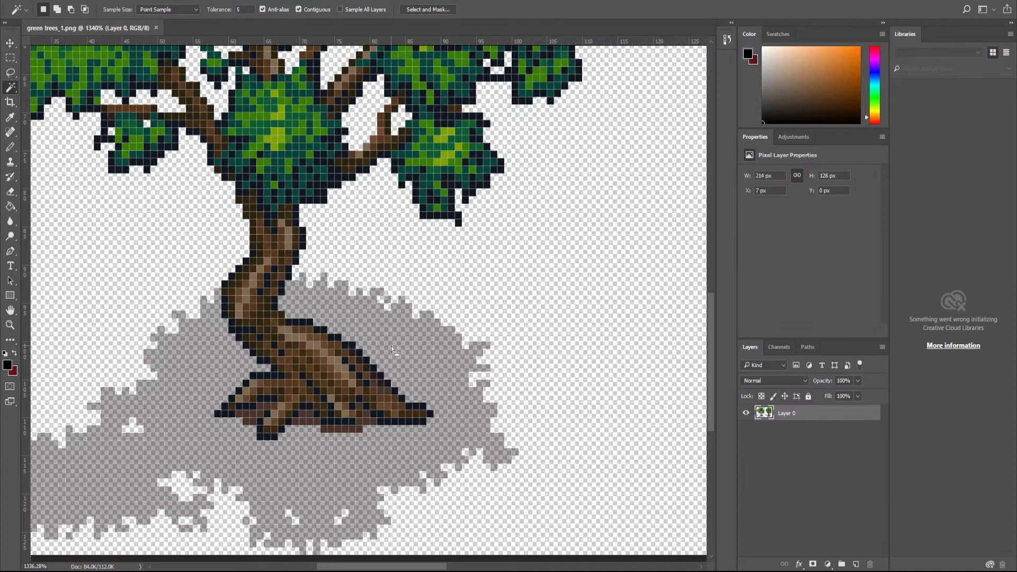
left_click(269, 246)
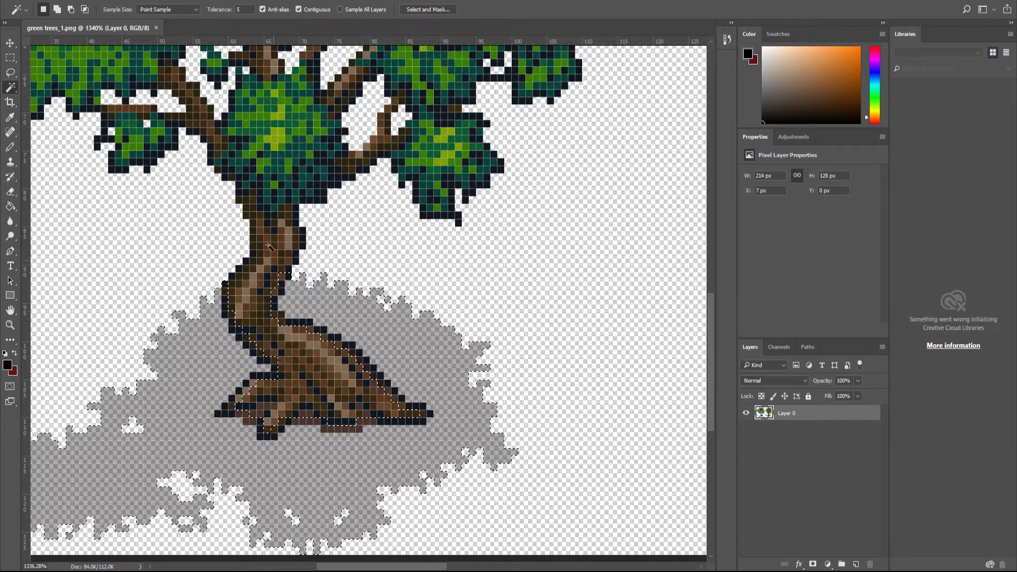
left_click(244, 9)
type("1")
key("Return")
key("ctrl+d")
Turn off Anti-alias, select the grey shadow under the left tree, and delete it.
left_click(267, 11)
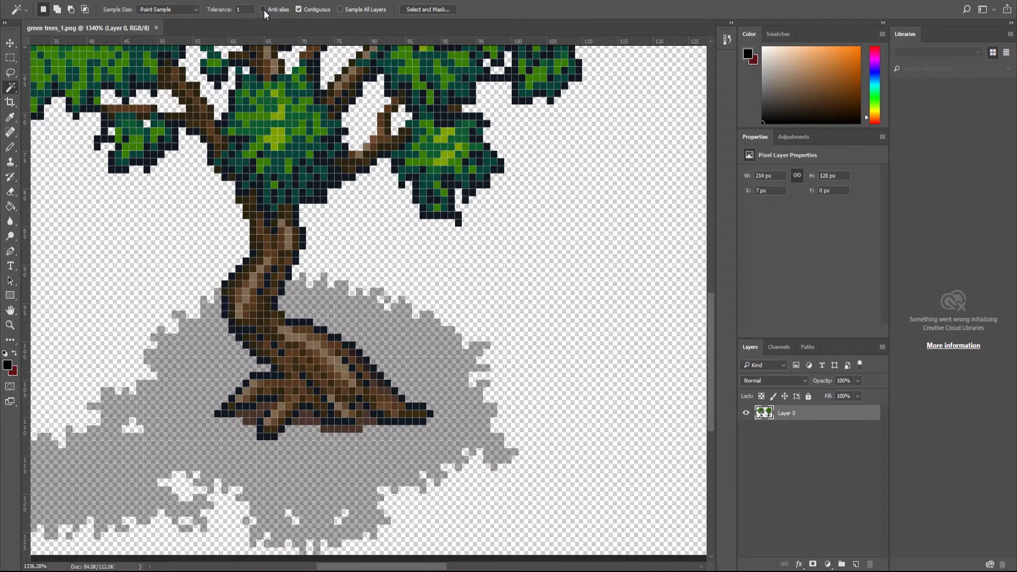
left_click(387, 327)
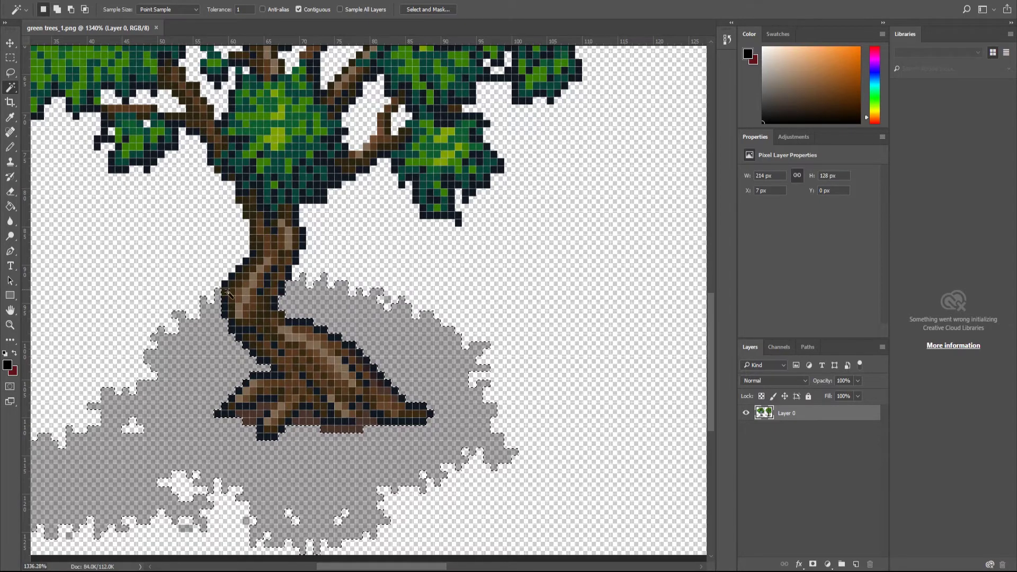
scroll(227, 293, "down", 3)
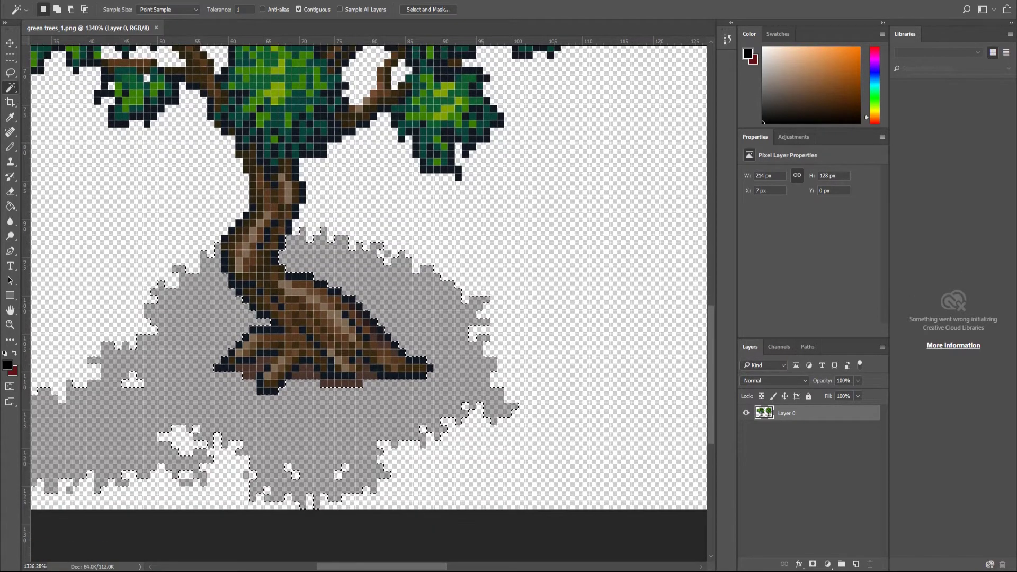
scroll(189, 400, "left", 6, "ctrl")
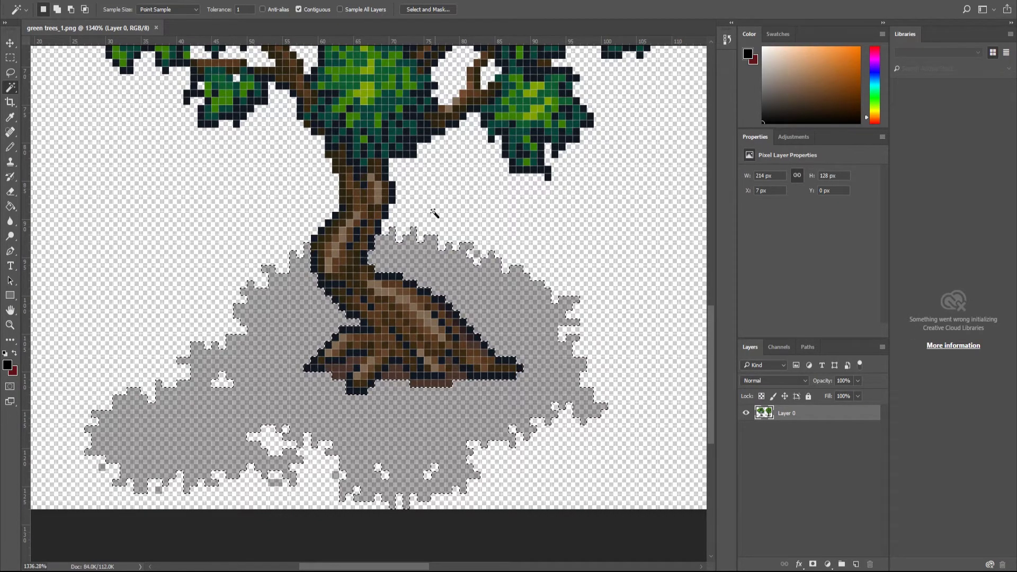
key("Delete")
key("ctrl+d")
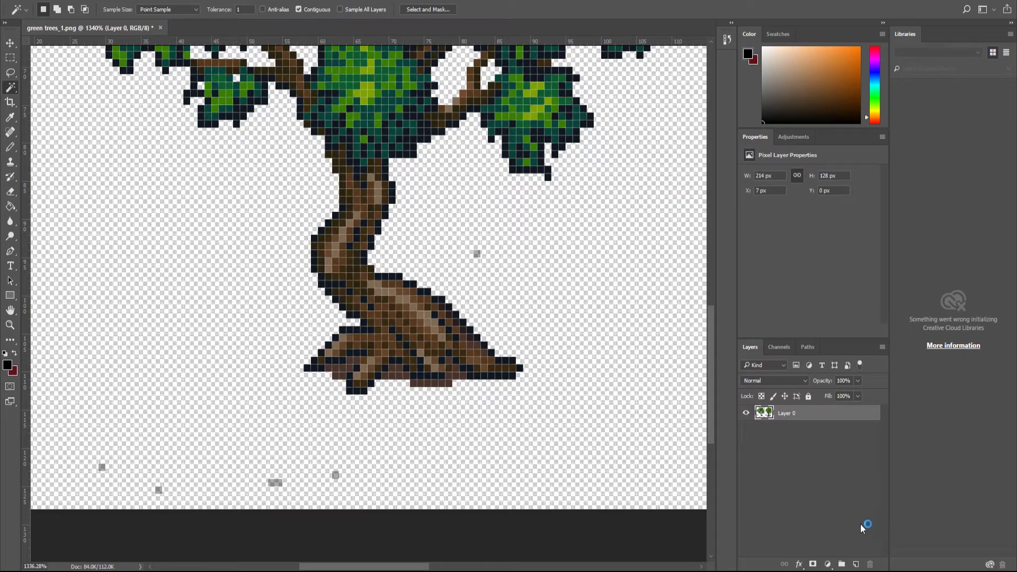
Paste the shadow in place on a new Layer 1, hide it, and reselect Layer 0.
left_click(856, 563)
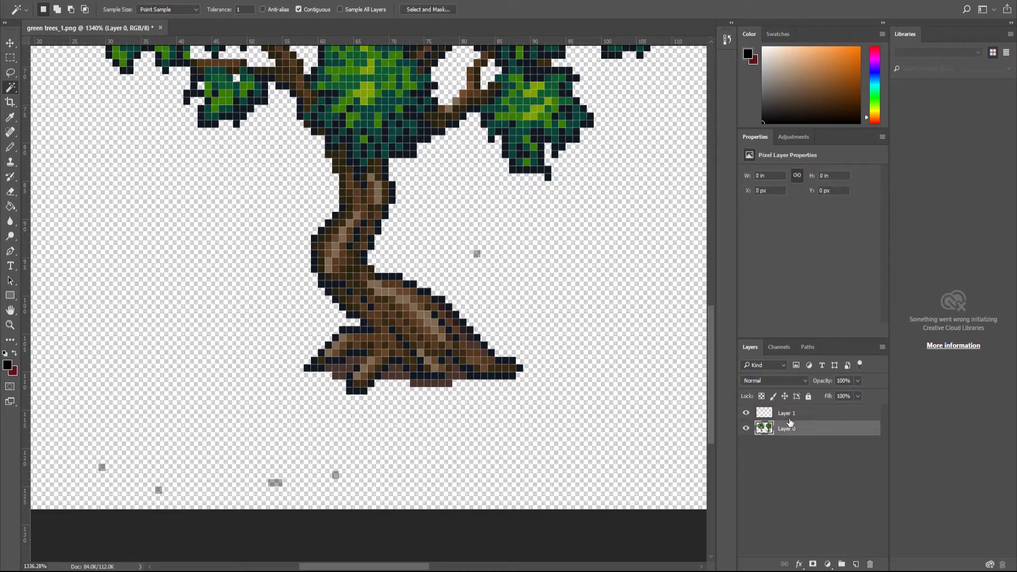
left_click(789, 418)
key("alt+e")
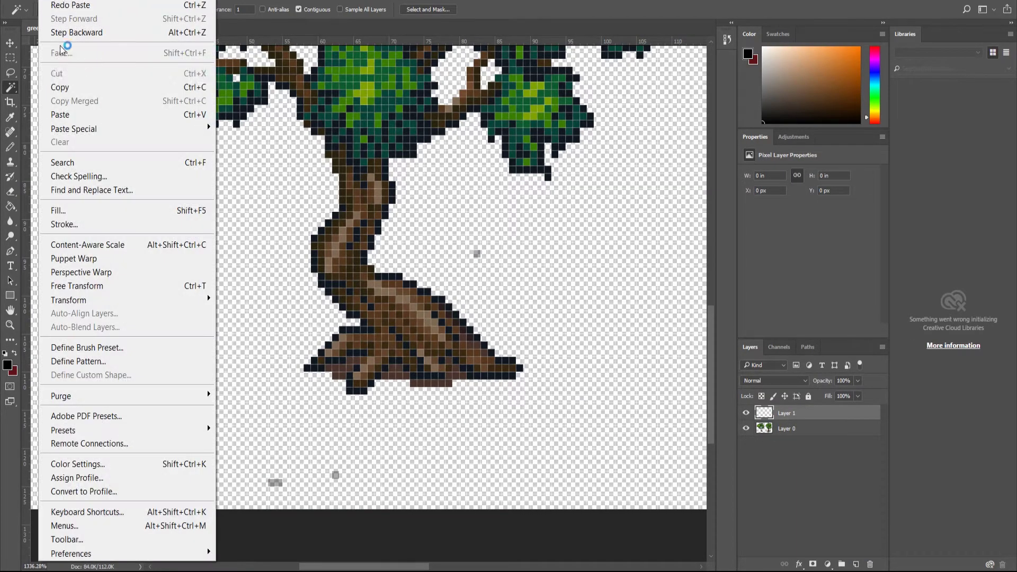
mouse_move(94, 132)
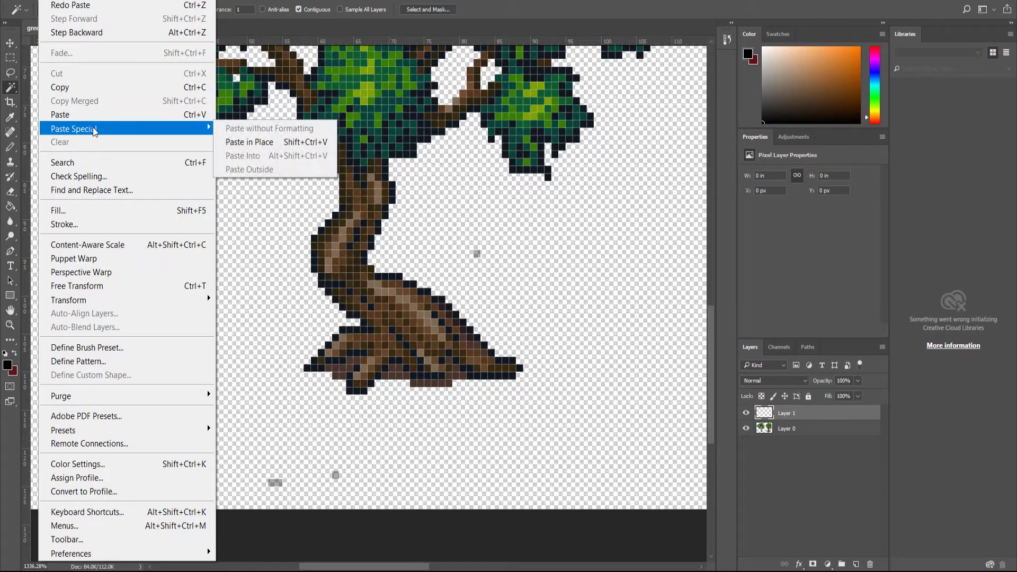
left_click(259, 141)
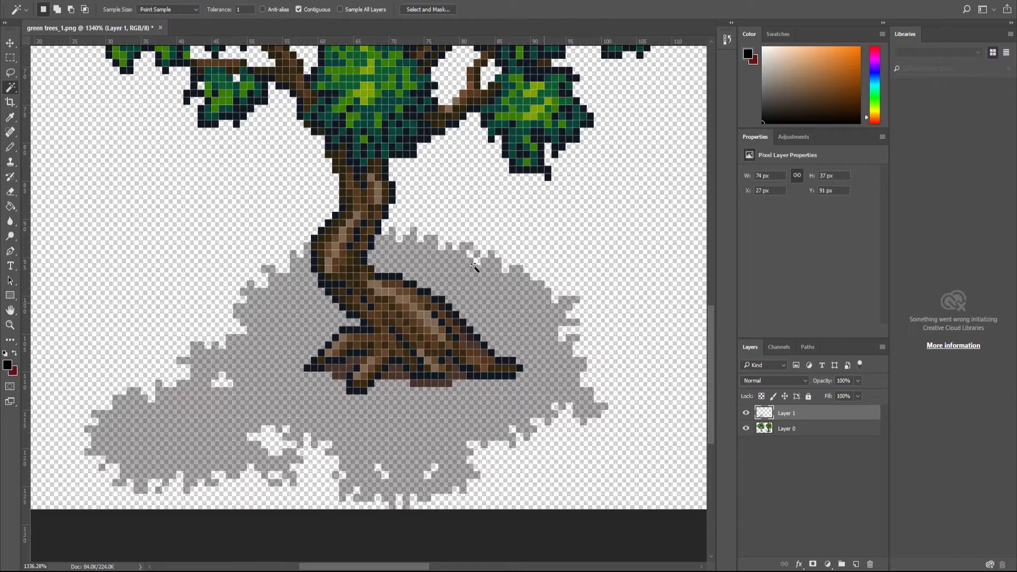
left_click(747, 414)
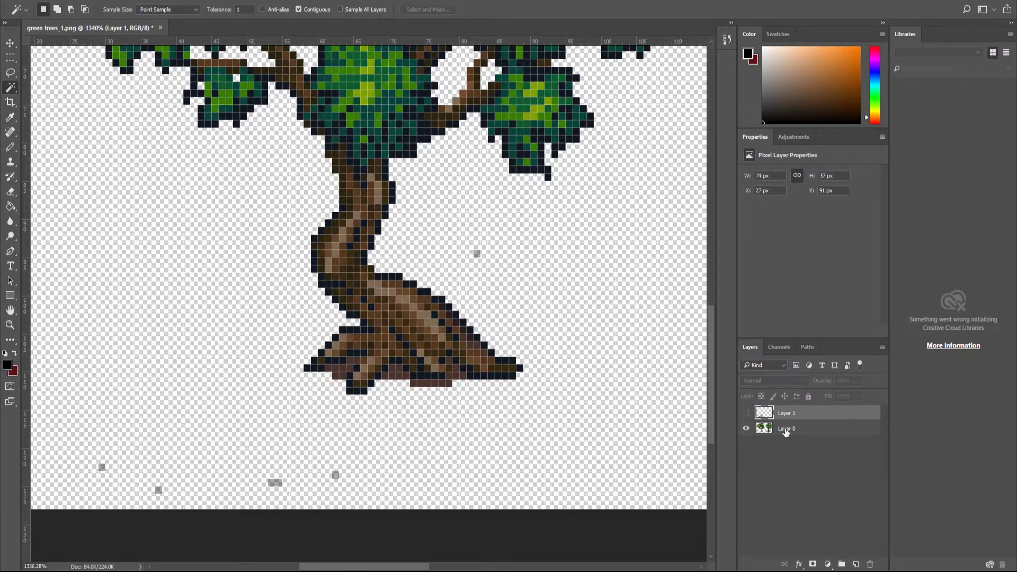
left_click(783, 431)
Lasso the stray grey pixels below the trunk and cut them from Layer 0.
left_click(10, 73)
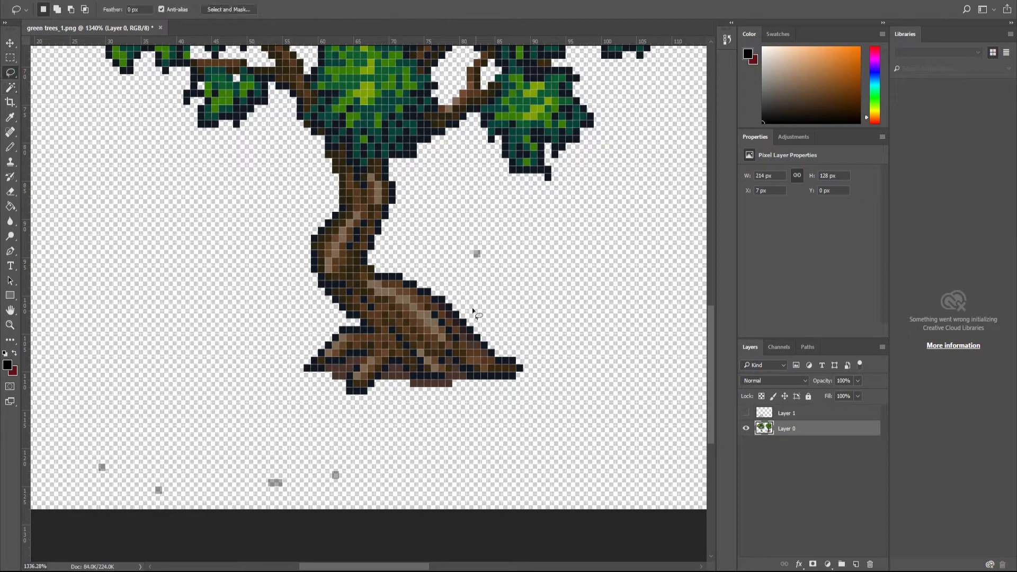
mouse_move(445, 233)
left_mouse_down()
mouse_move(563, 270)
mouse_move(644, 399)
mouse_move(605, 480)
mouse_move(581, 496)
mouse_move(168, 518)
mouse_move(116, 507)
mouse_move(88, 475)
mouse_move(91, 427)
mouse_move(142, 418)
mouse_move(250, 444)
mouse_move(384, 451)
mouse_move(506, 433)
mouse_move(541, 368)
mouse_move(530, 313)
left_mouse_up()
key("Delete")
key("ctrl+d")
Paste the strays in place as Layer 2, merge it down into Layer 1, and toggle Layer 1's visibility to check the shadow.
left_click(782, 413)
key("alt+e")
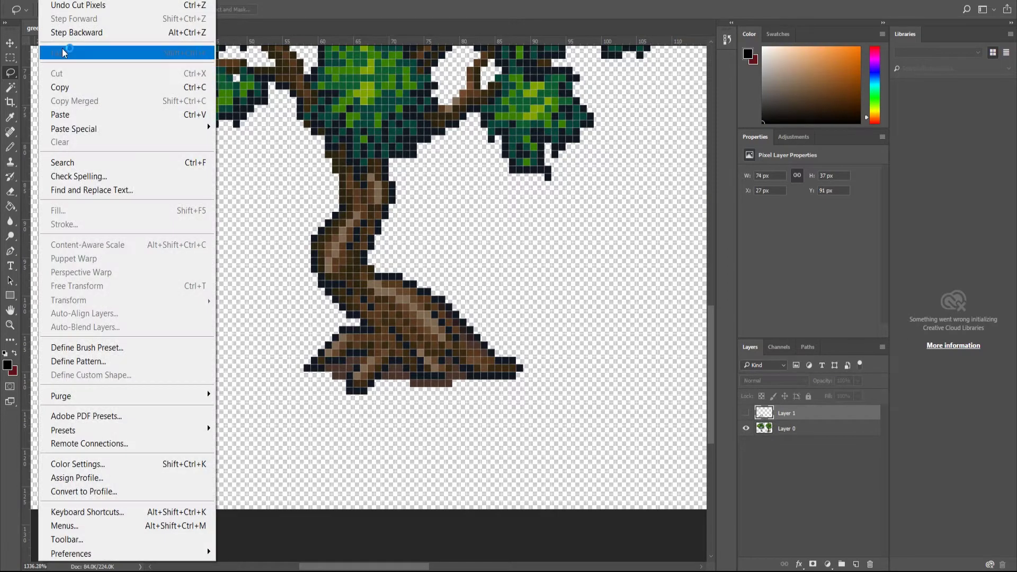
mouse_move(64, 129)
left_click(249, 138)
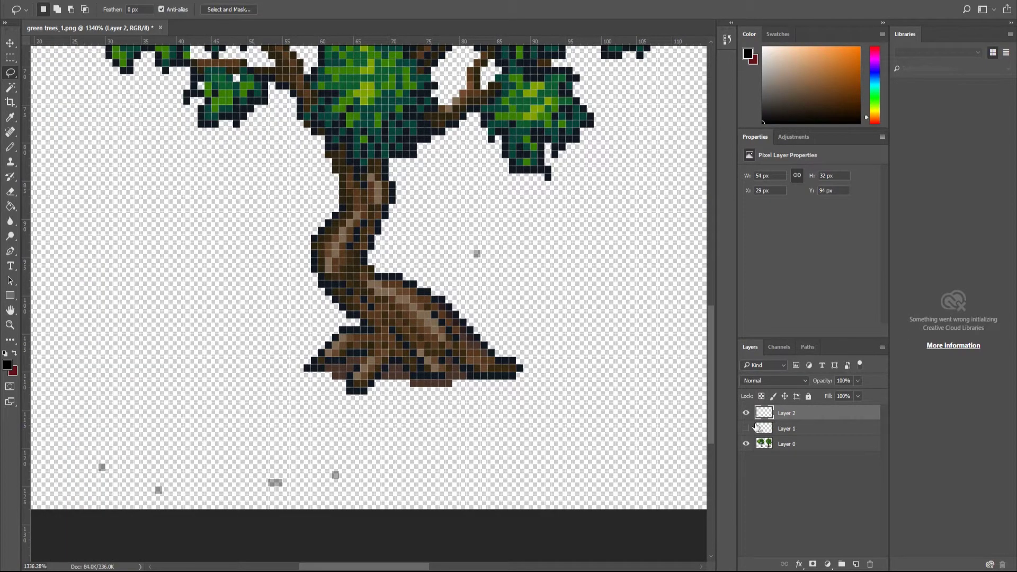
left_click(746, 428)
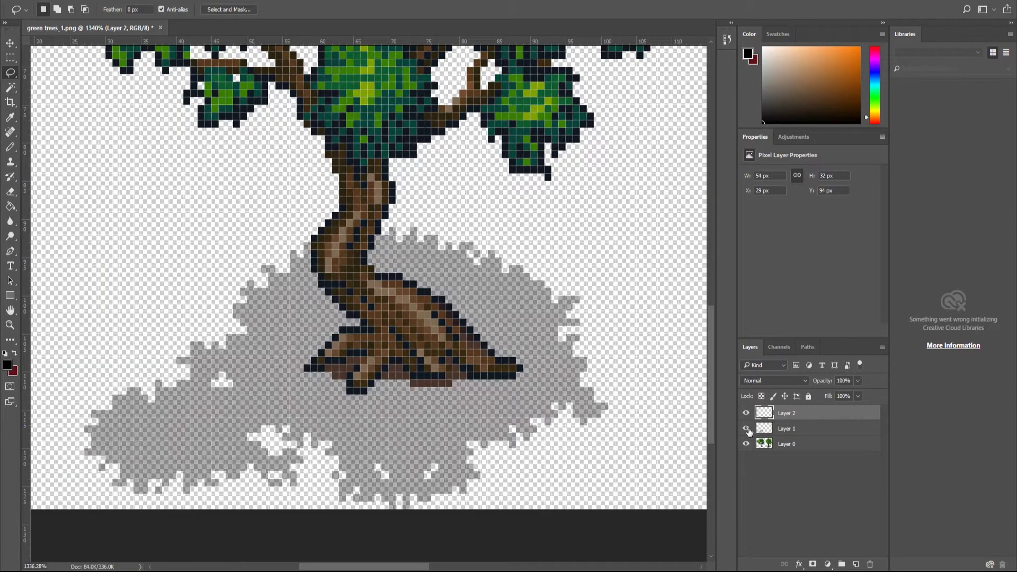
right_click(812, 418)
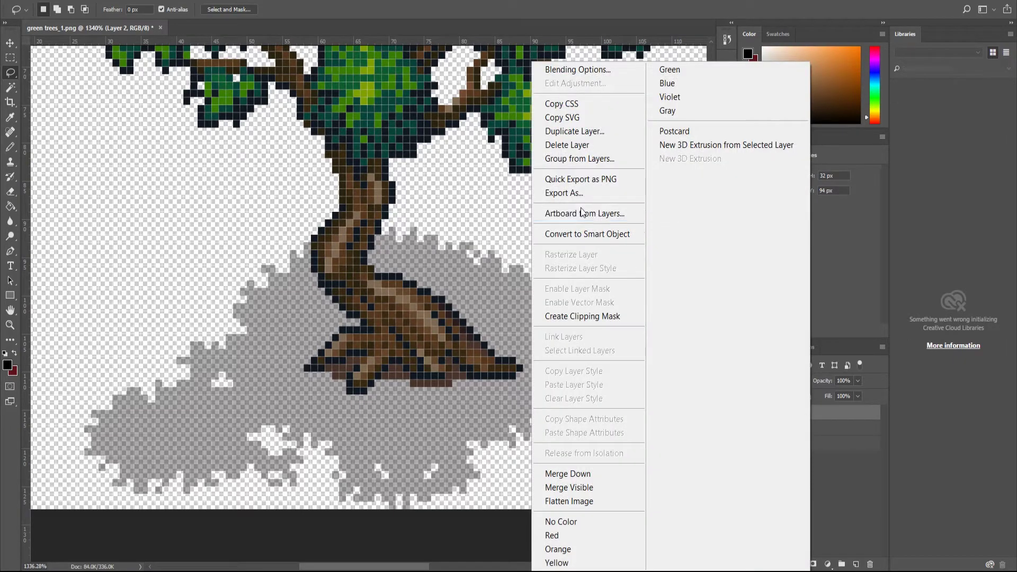
left_click(583, 474)
left_click(749, 414)
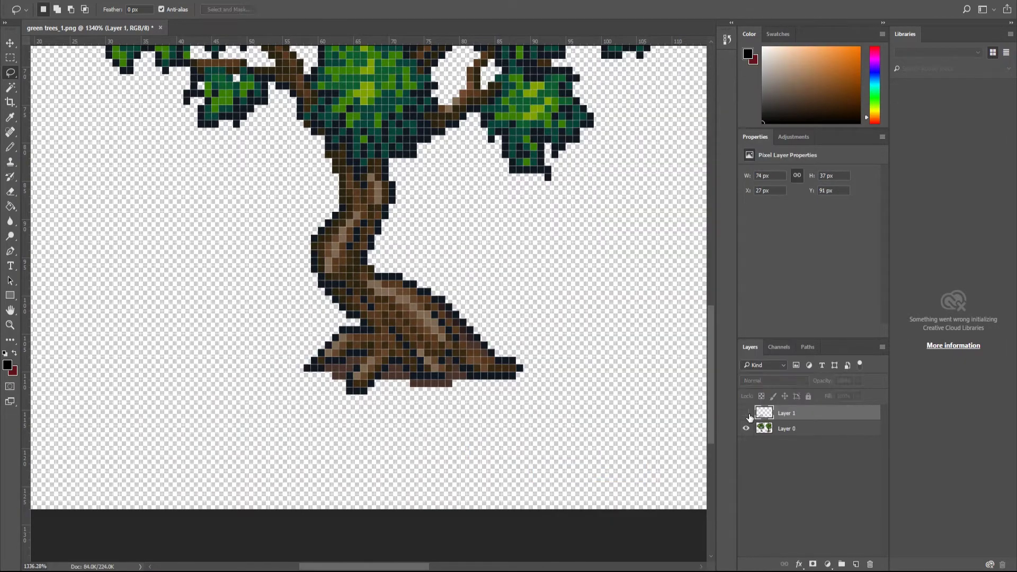
left_click(749, 415)
left_click(749, 416)
left_click(748, 414)
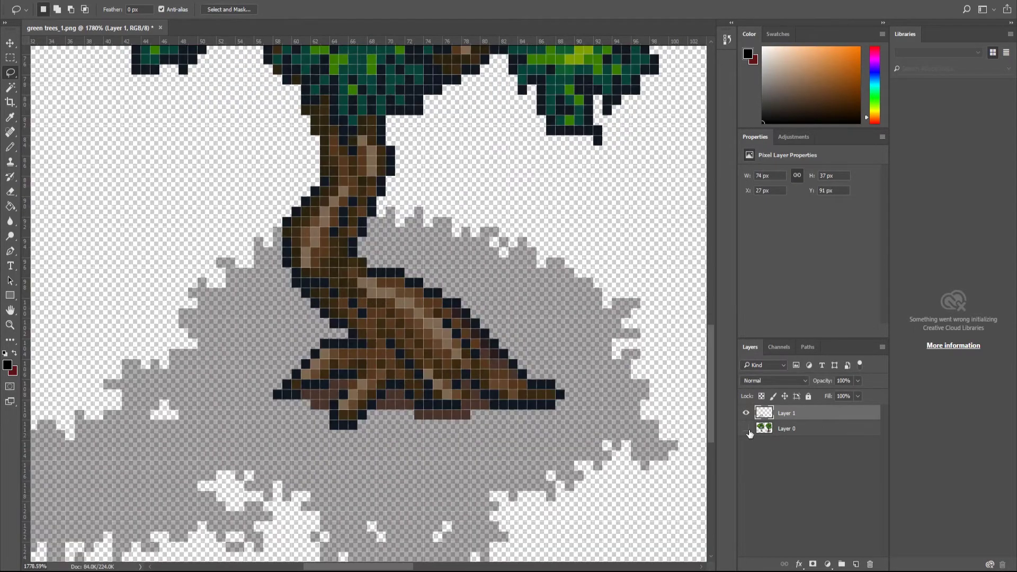
left_click(748, 430)
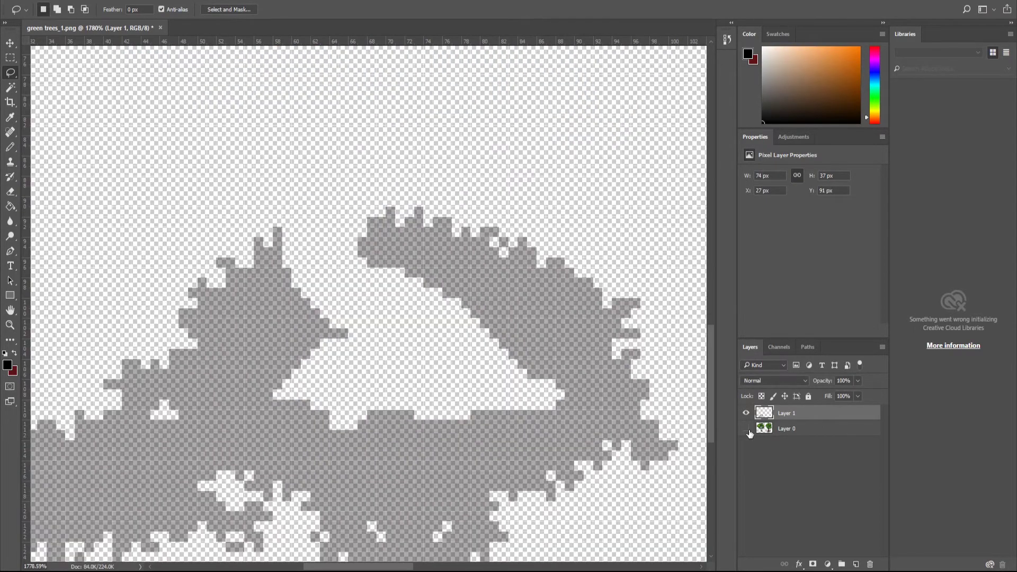
scroll(539, 351, "down", 2, "alt")
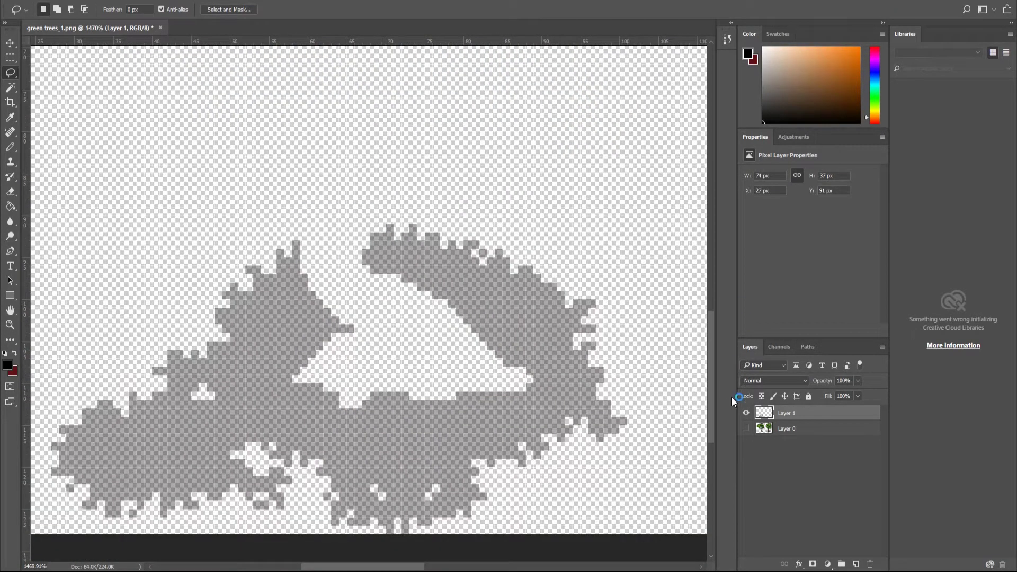
left_click(746, 430)
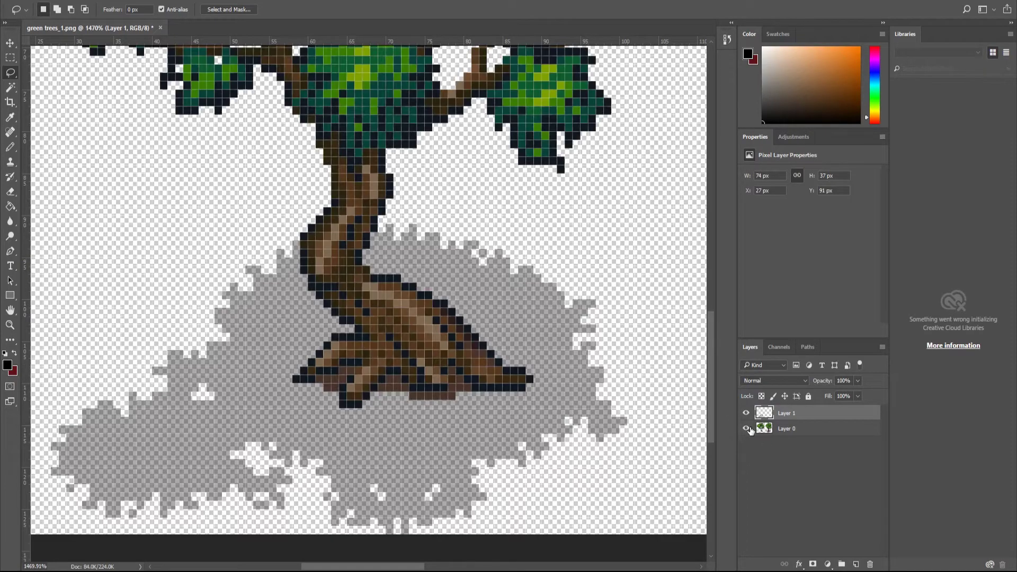
left_click(748, 429)
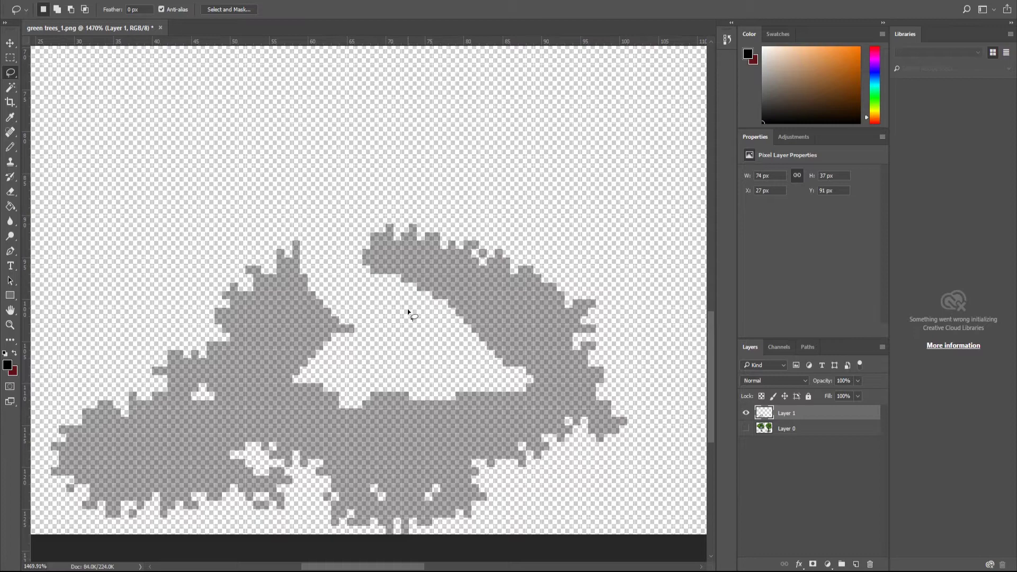
left_click(746, 430)
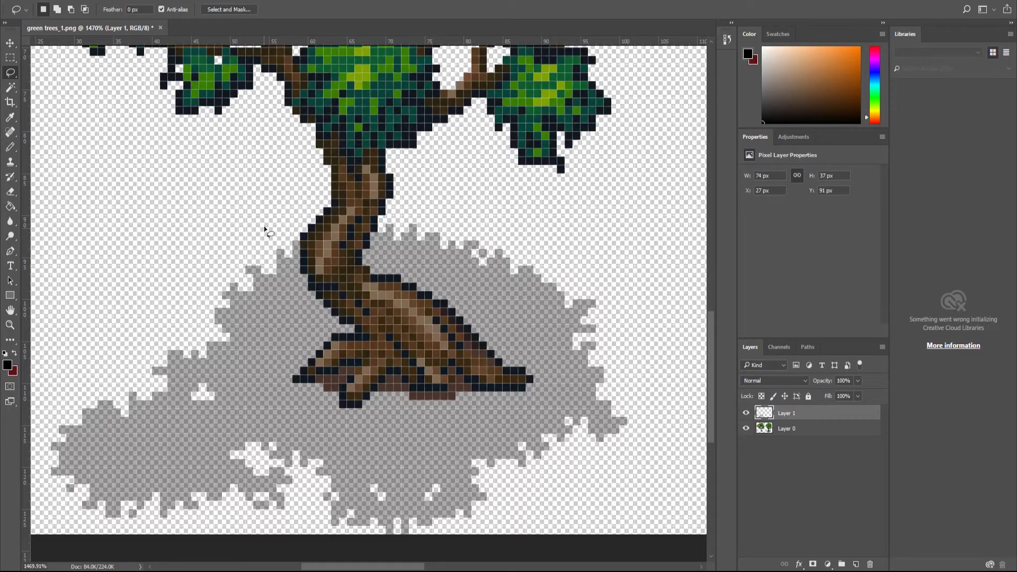
left_click(746, 428)
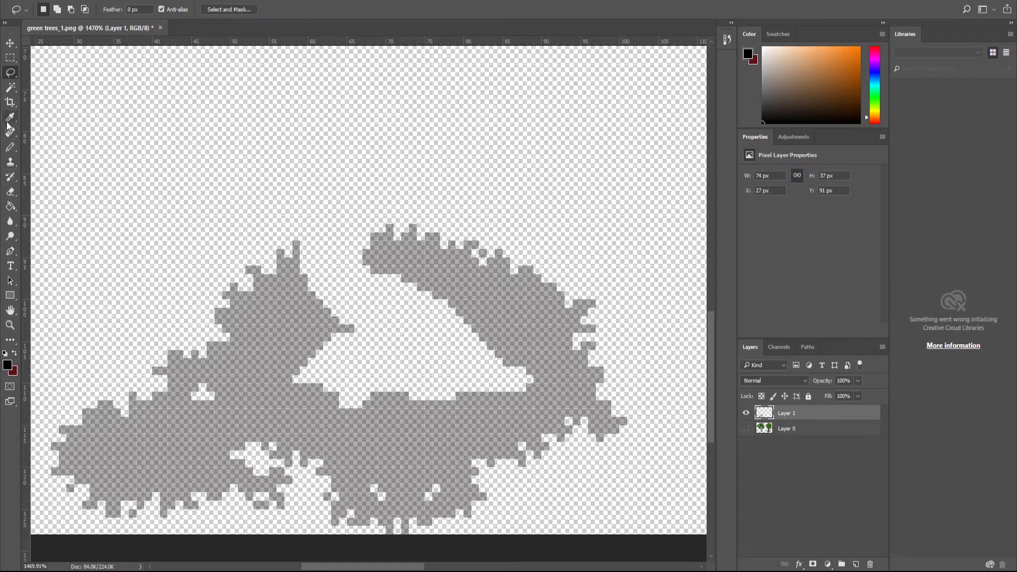
With the Pencil at 60% opacity, close the shadow's gap and bucket-fill the enclosed hole.
key("b")
left_click(291, 289, "alt")
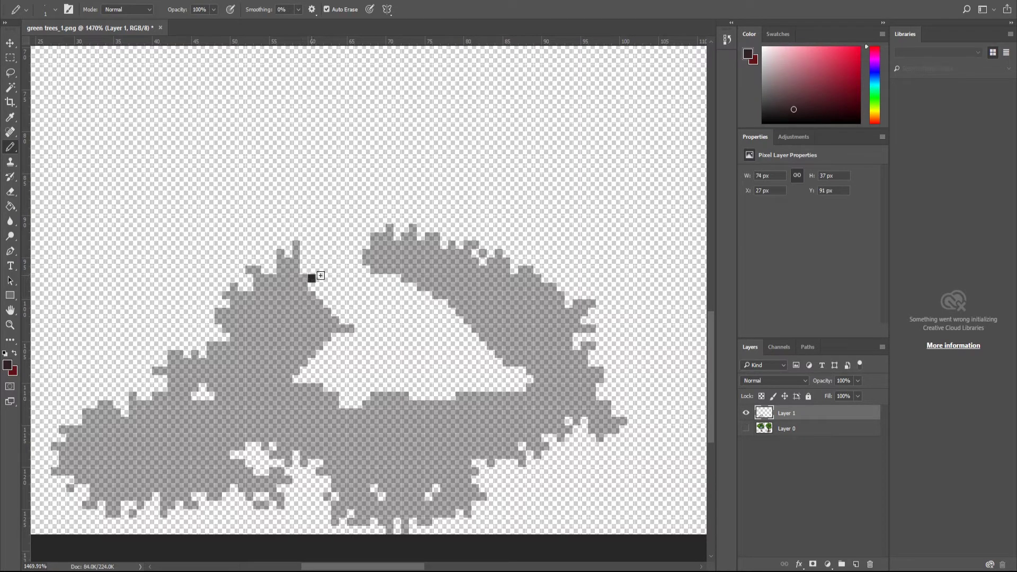
key("Return")
type("60")
left_click_drag(311, 276, 371, 273)
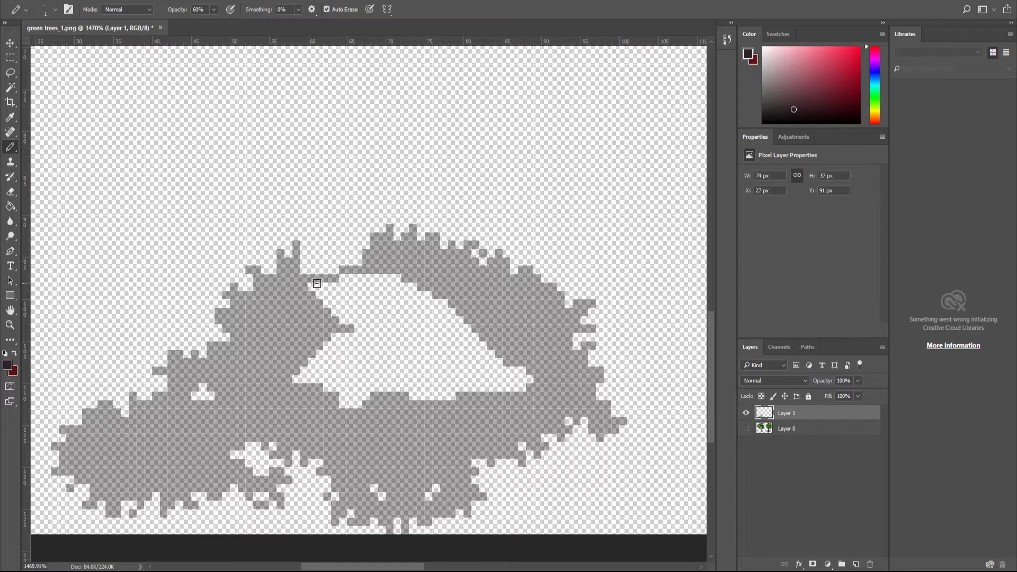
key("g")
left_click(371, 406)
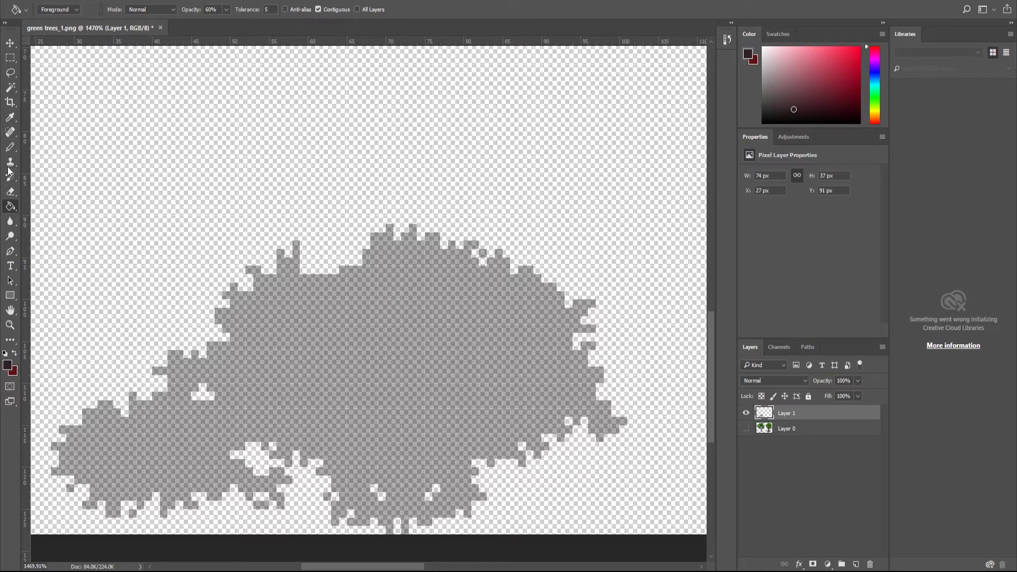
Pencil over the white gaps along the shadow's top edge.
left_click(10, 147)
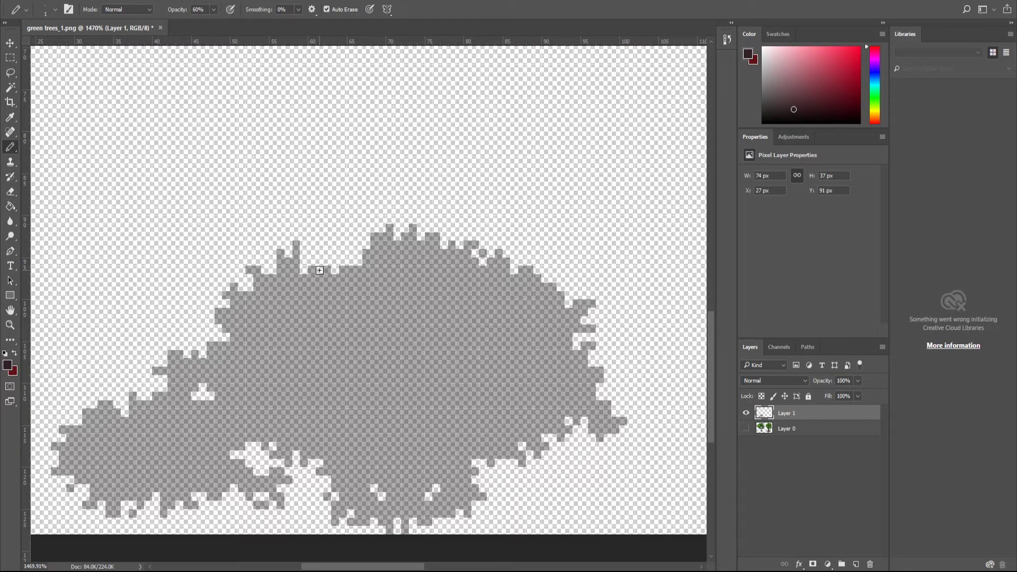
scroll(339, 268, "up", 3, "alt")
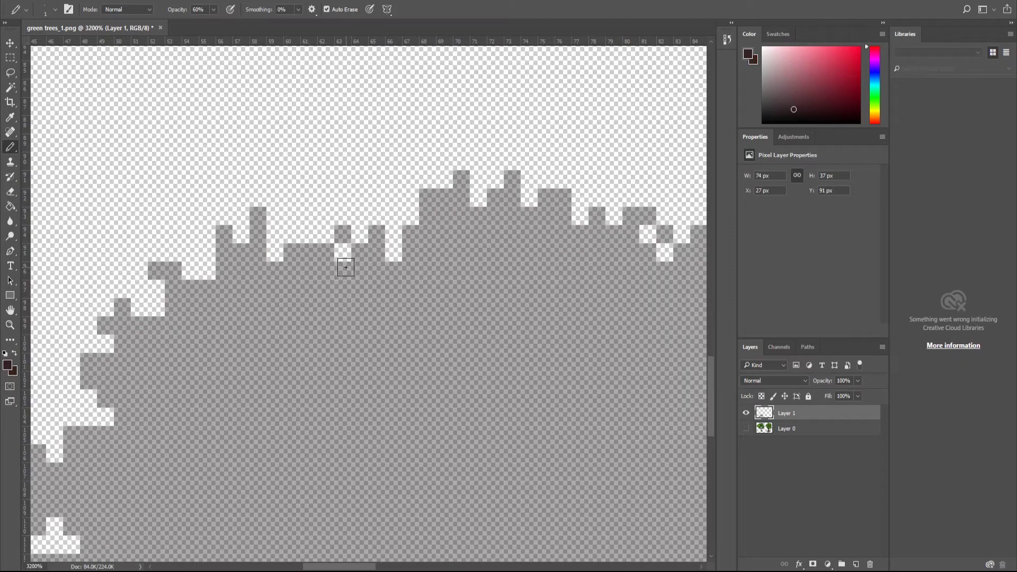
mouse_move(346, 268)
left_mouse_down()
mouse_move(360, 238)
mouse_move(397, 247)
mouse_move(402, 215)
left_mouse_up()
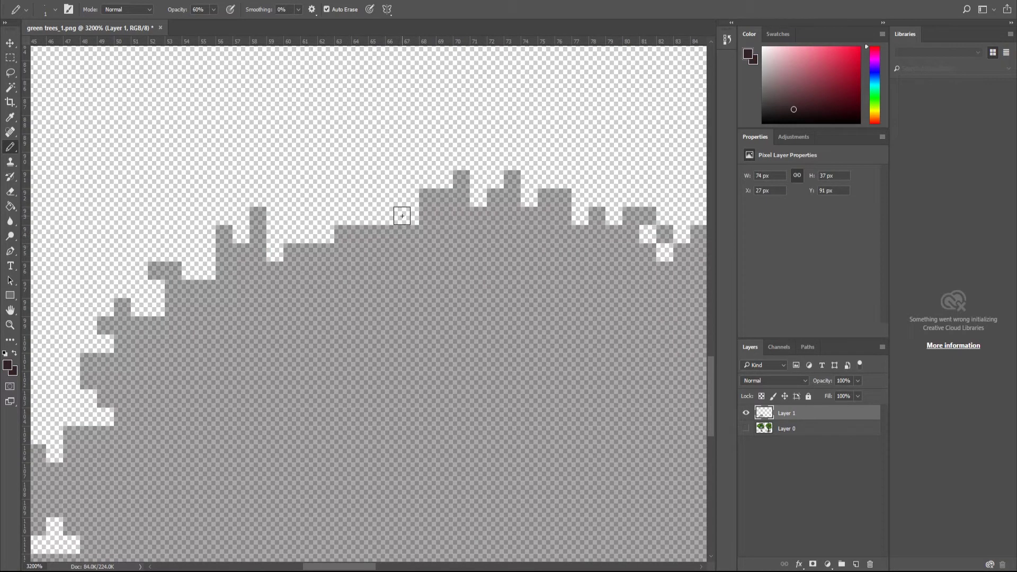
left_click(310, 233)
left_click(392, 216)
left_click(326, 232)
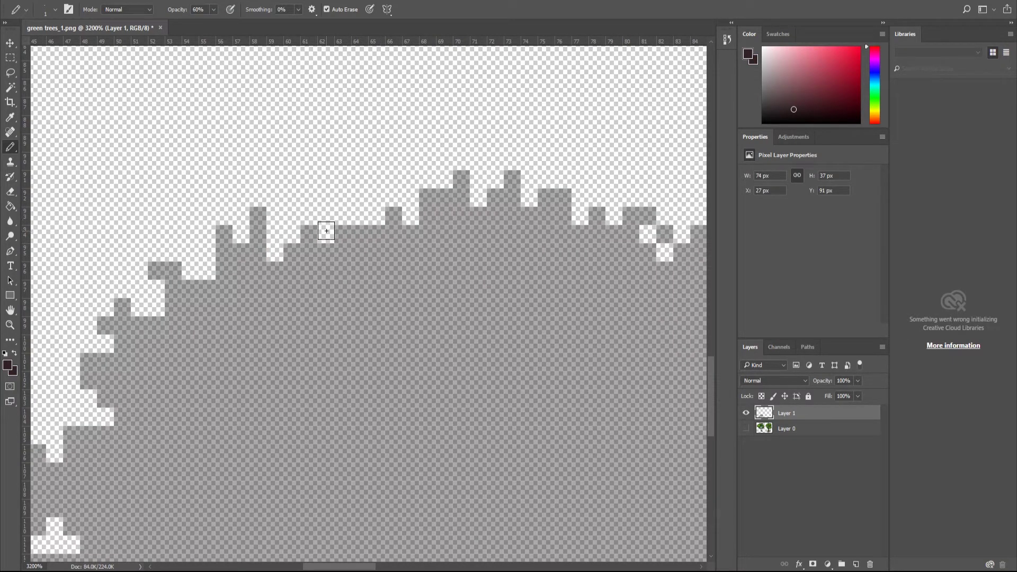
Show Layer 0 again and toggle Layer 1 on and off to compare the tree with its shadow.
scroll(352, 211, "down", 3, "alt")
left_click(746, 429)
left_click(747, 413)
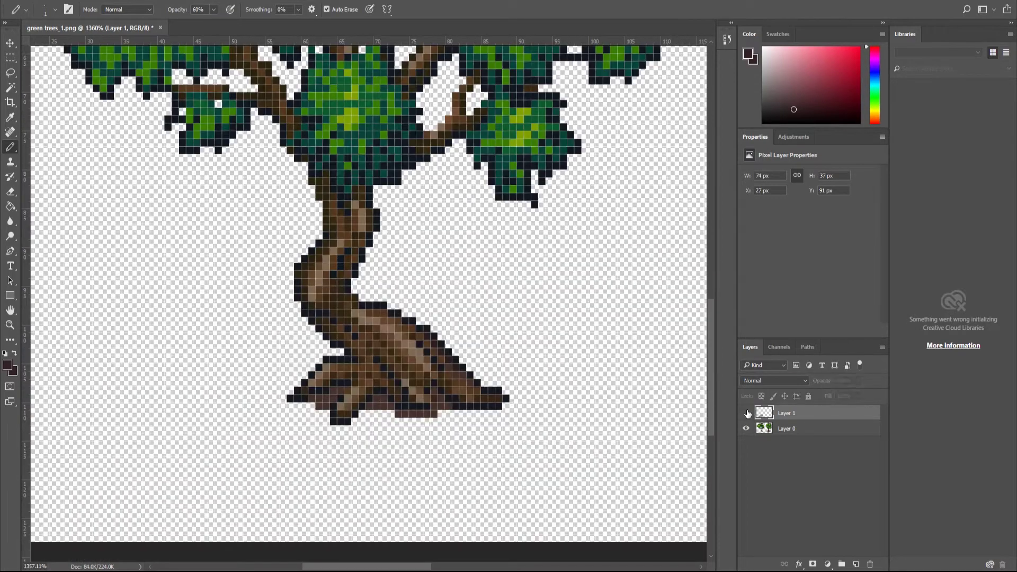
left_click(747, 413)
left_click(748, 414)
left_click(747, 414)
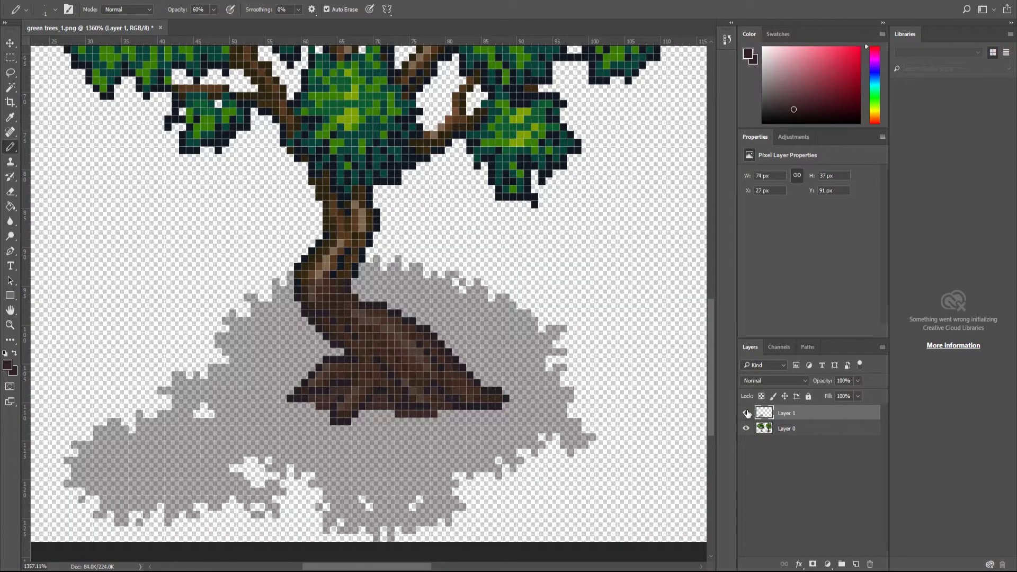
scroll(361, 310, "down", 1, "alt")
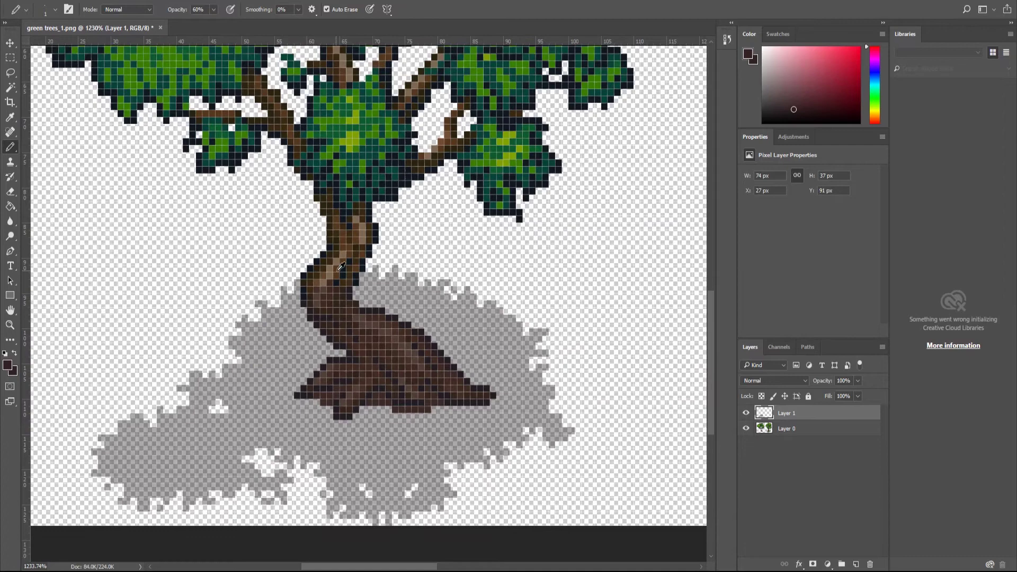
scroll(422, 324, "down", 5, "alt")
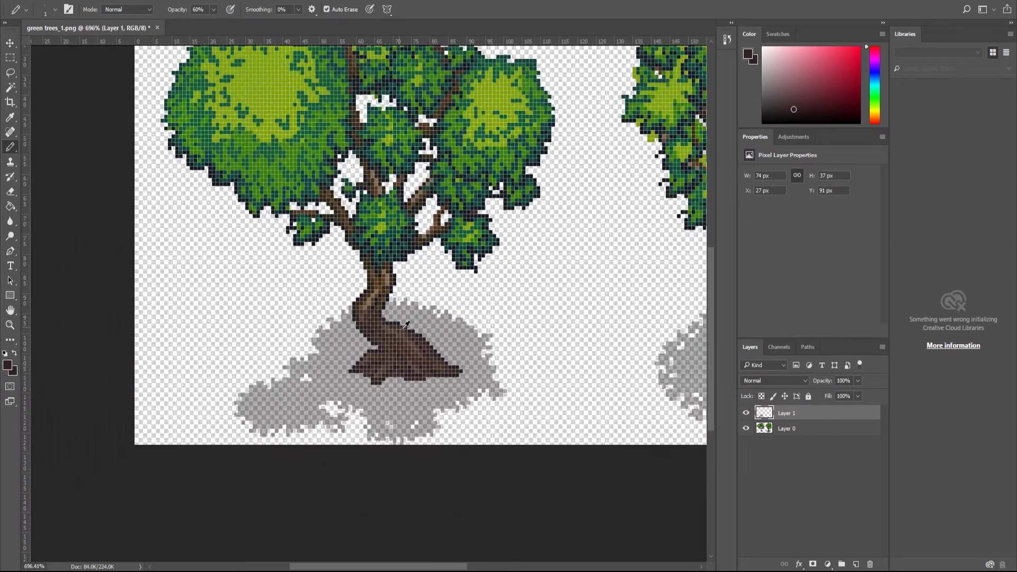
scroll(403, 324, "up", 6, "alt")
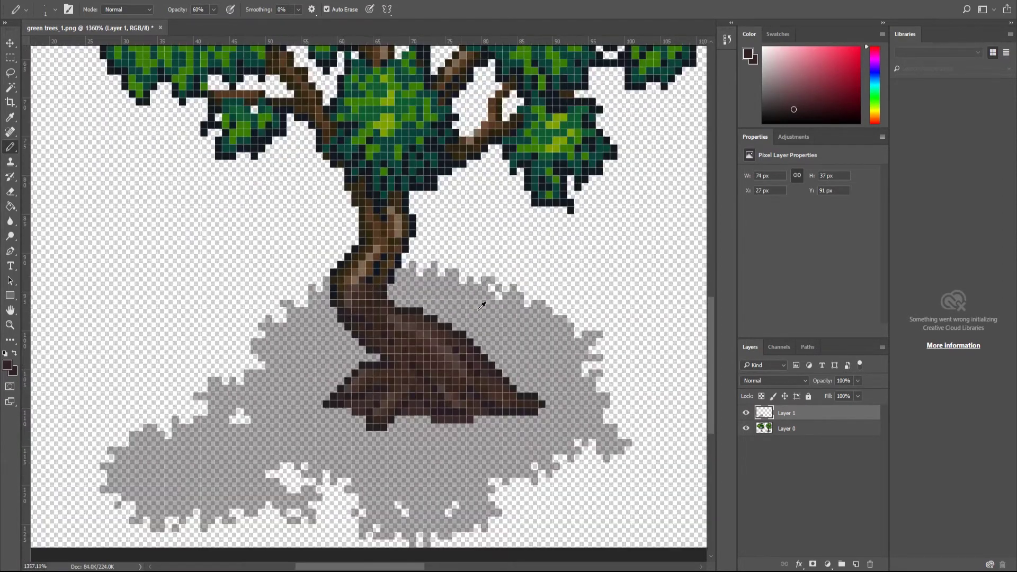
scroll(353, 256, "down", 2)
left_click(747, 414)
left_click(747, 413)
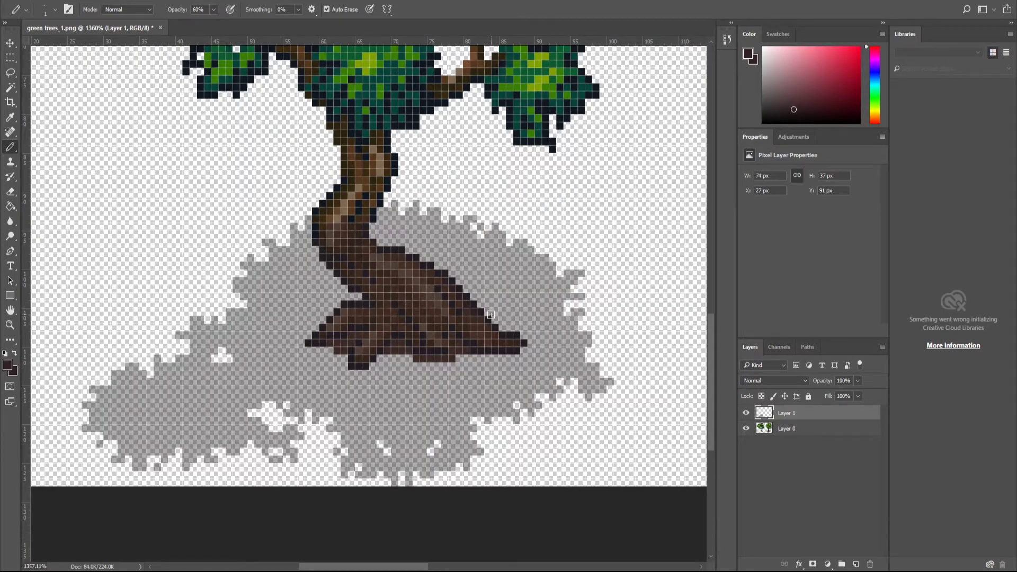
Scroll right to bring the second tree and its shadow into view.
scroll(481, 187, "down", 2, "alt")
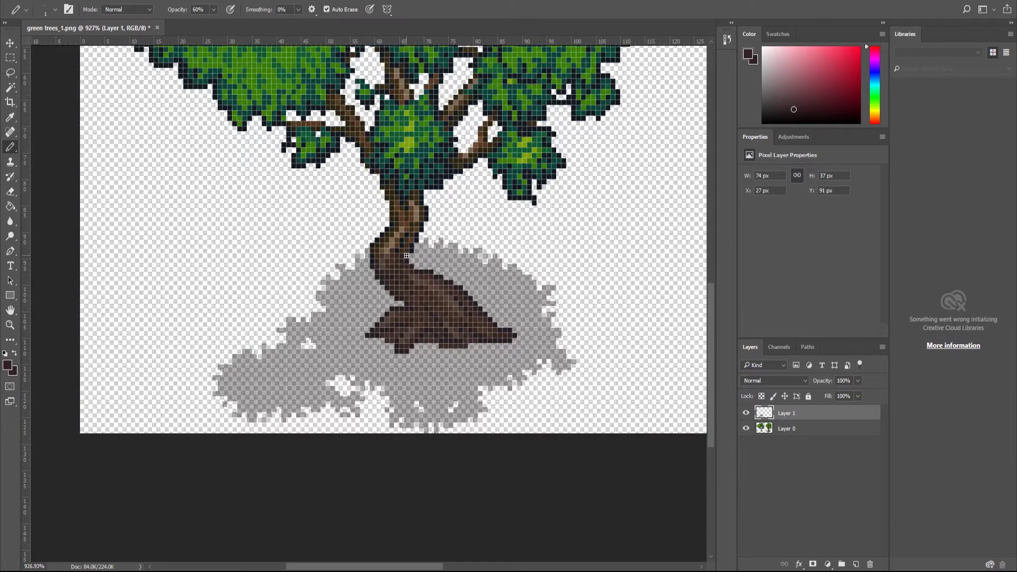
scroll(406, 256, "up", 3, "alt")
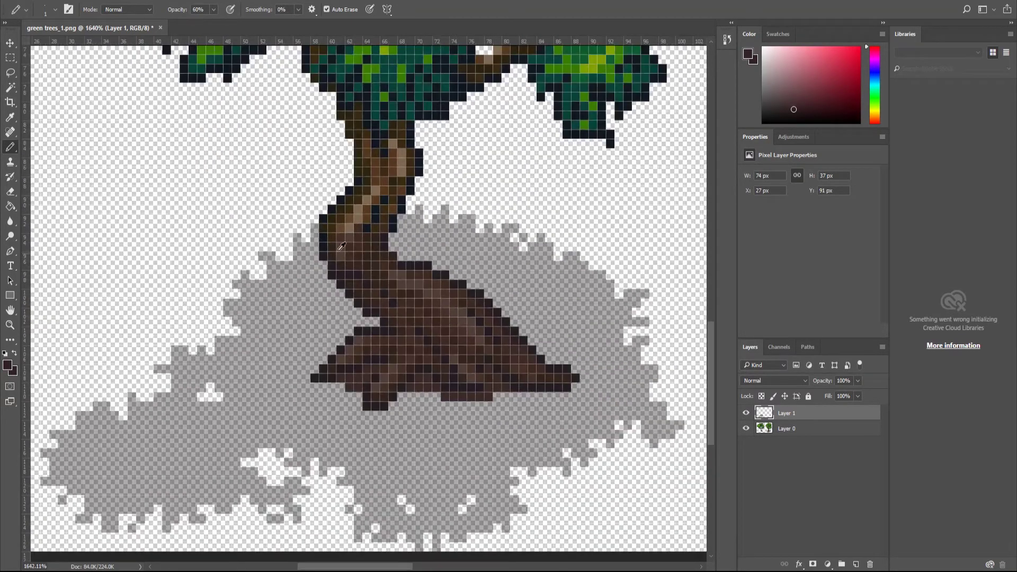
scroll(341, 246, "down", 3, "alt")
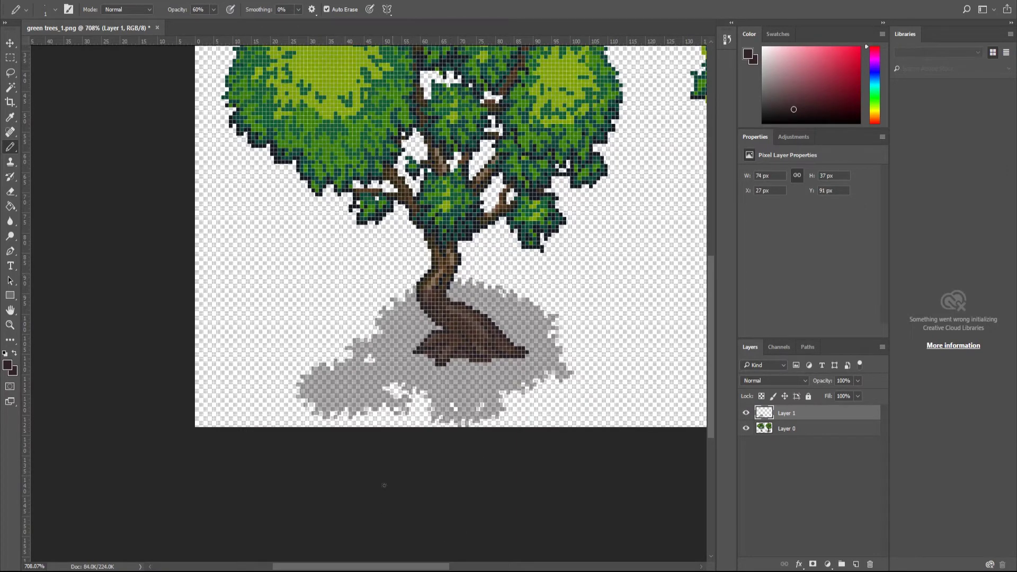
left_click_drag(411, 568, 445, 569)
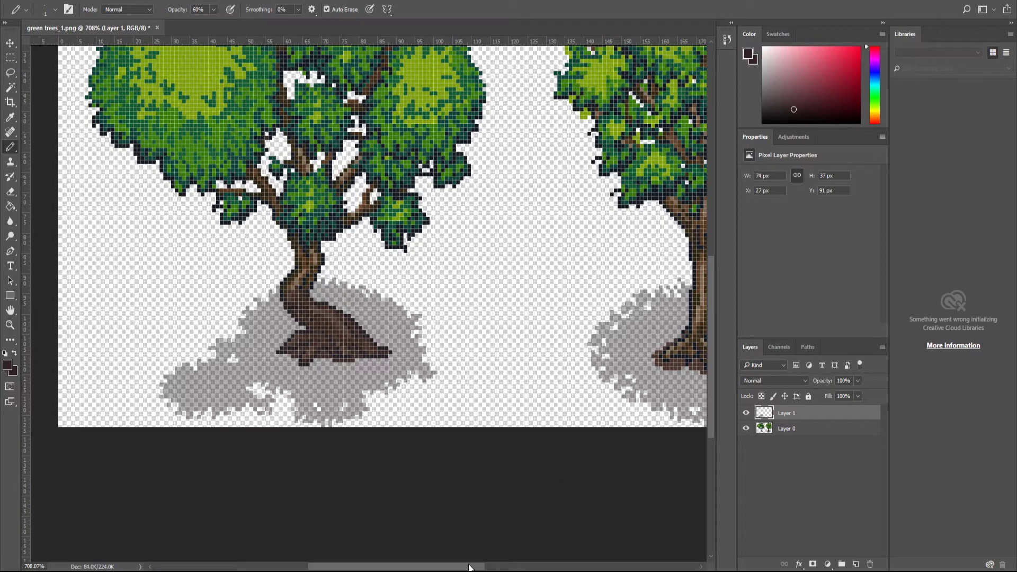
Run Export Layers to Files into the trees folder, saving PSDs prefixed green trees_1.
key("ctrl+0")
key("g")
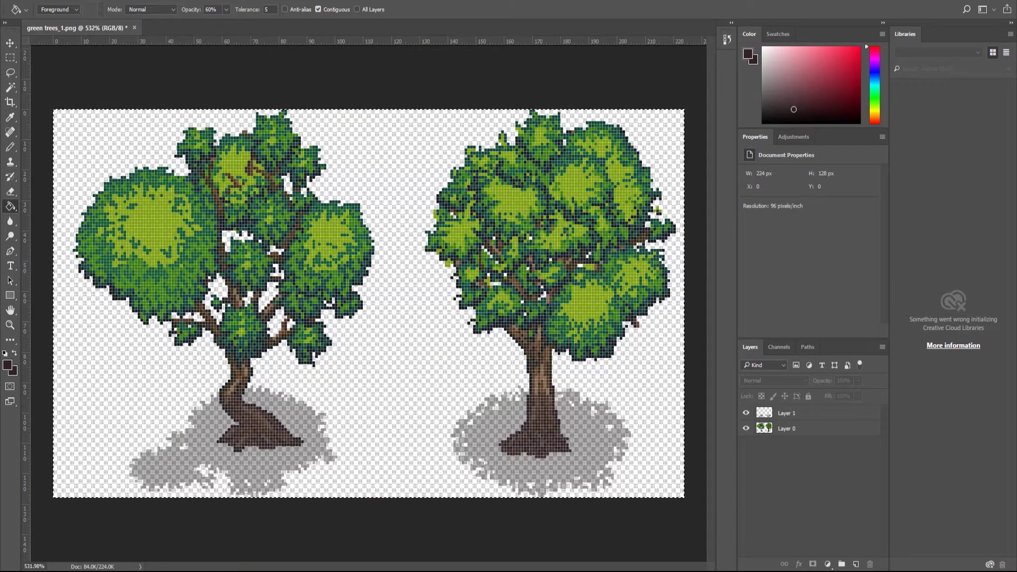
key("alt+f")
mouse_move(85, 185)
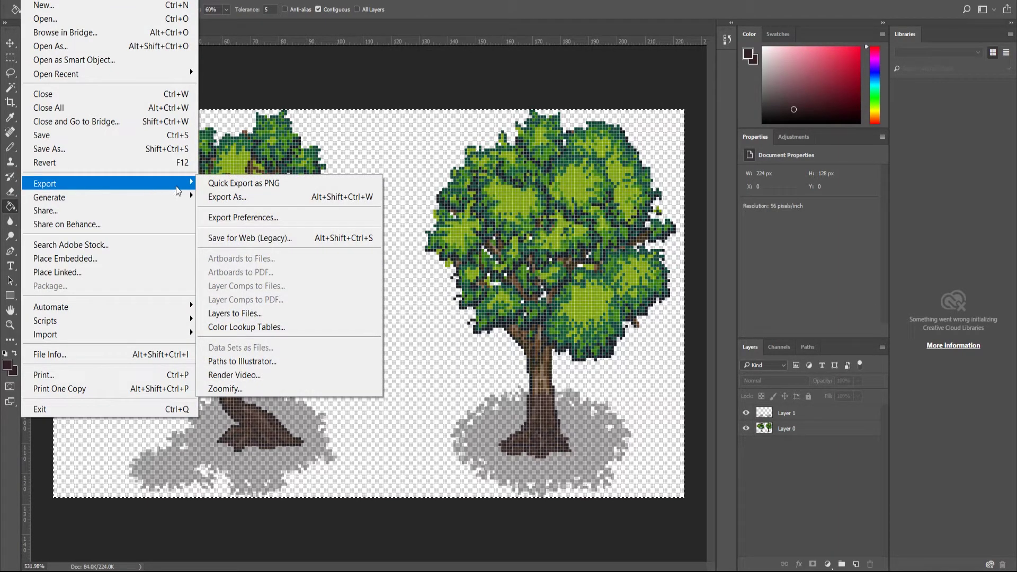
left_click(272, 311)
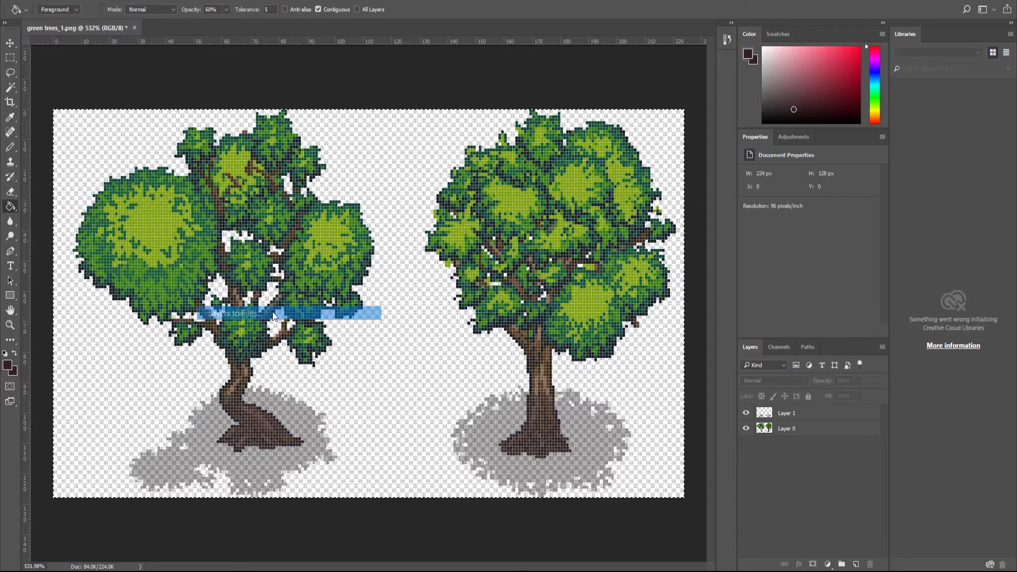
left_click_drag(499, 146, 374, 180)
left_click(311, 183)
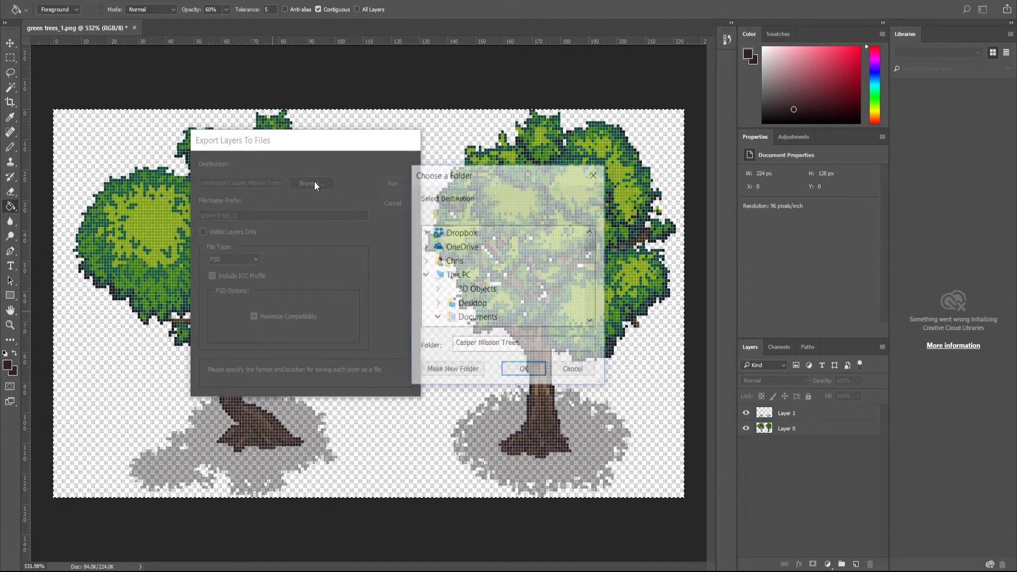
scroll(592, 301, "down", 2)
scroll(528, 313, "up", 1)
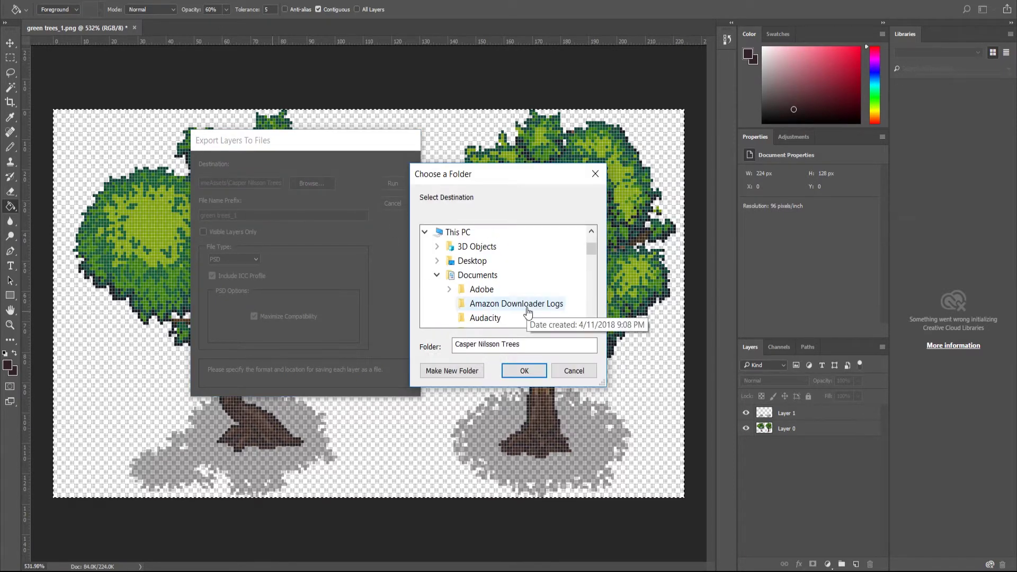
left_click(524, 371)
left_click(392, 182)
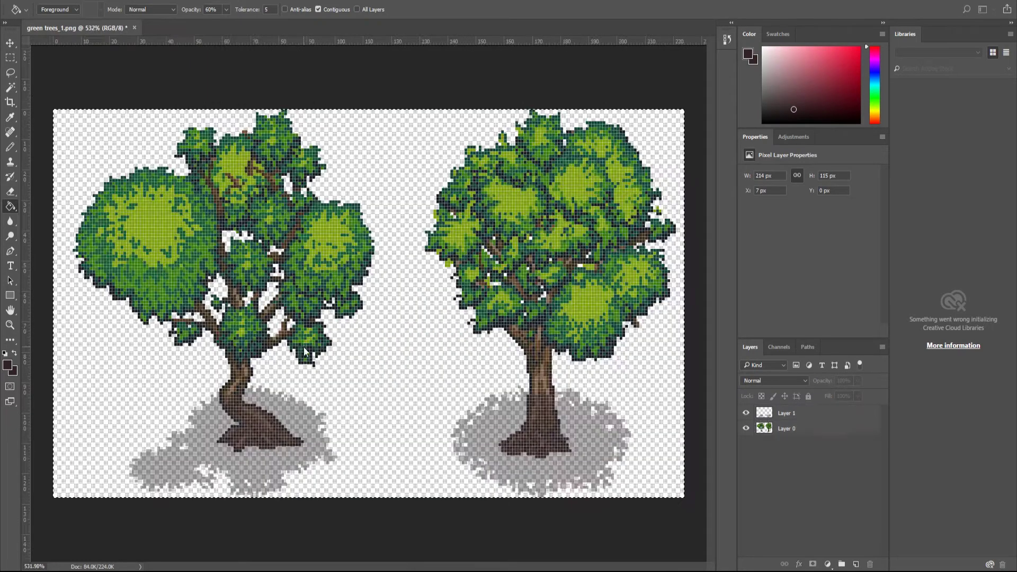
left_click(584, 335)
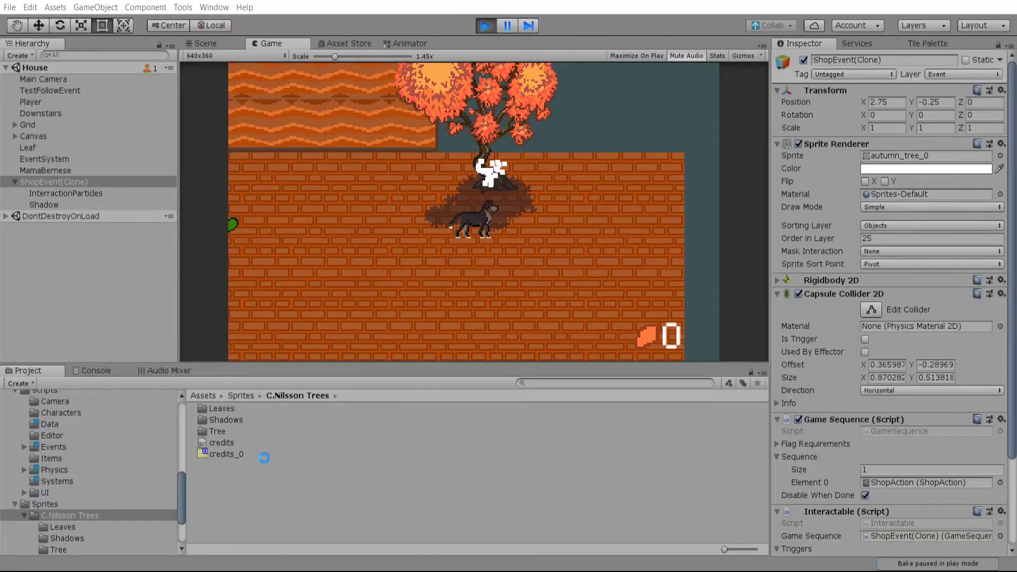
Set green trees_1_0001_Layer 0 to Multiple sprite mode and 32 pixels per unit.
left_click(261, 465)
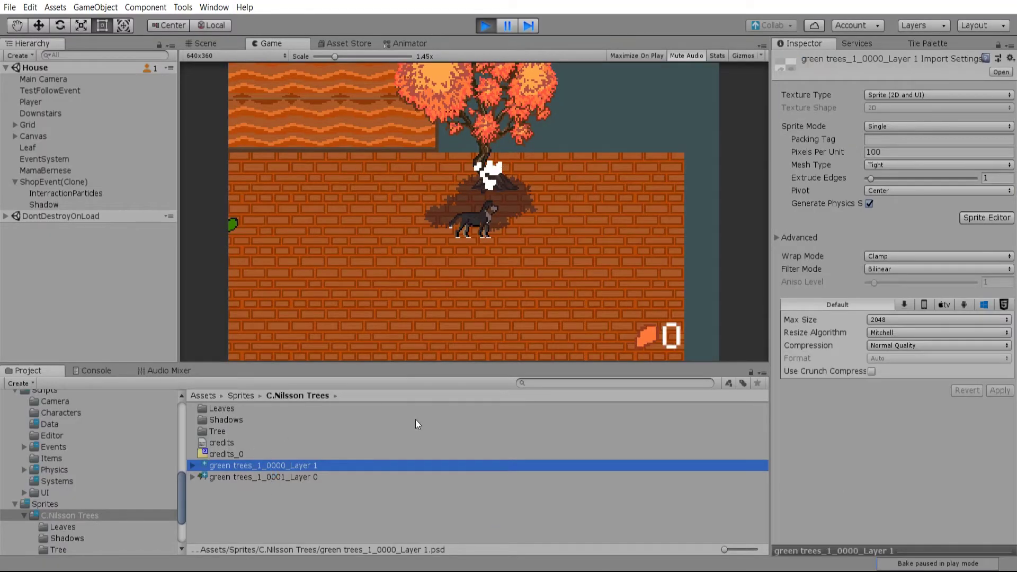
left_click(214, 478)
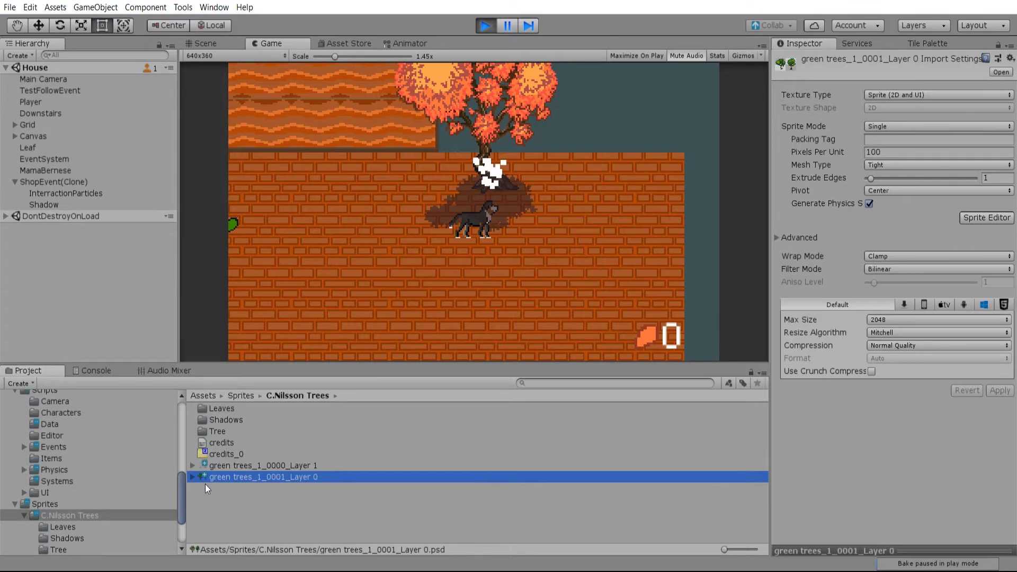
left_click(883, 127)
left_click(893, 155)
left_click(486, 27)
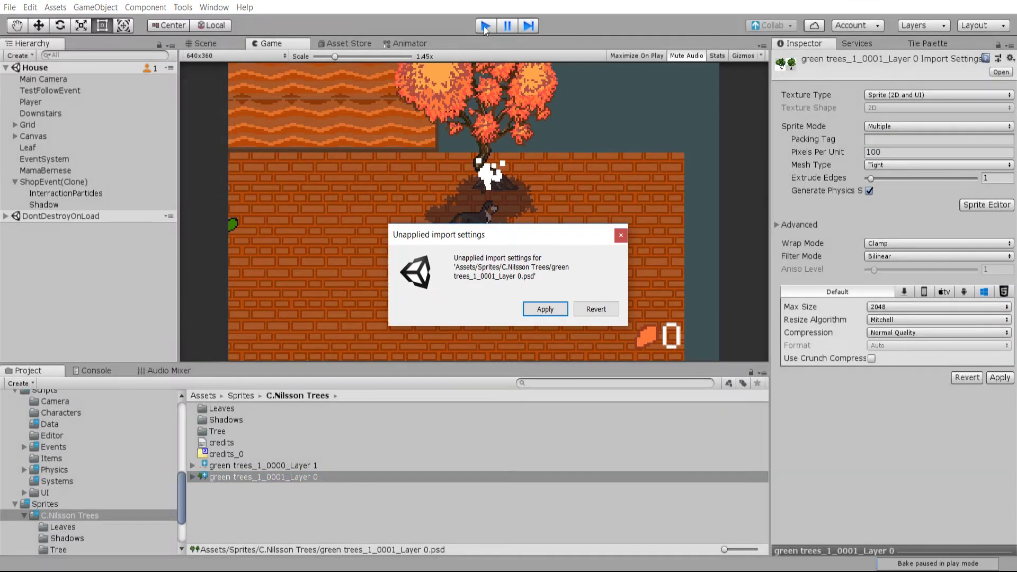
left_click(546, 309)
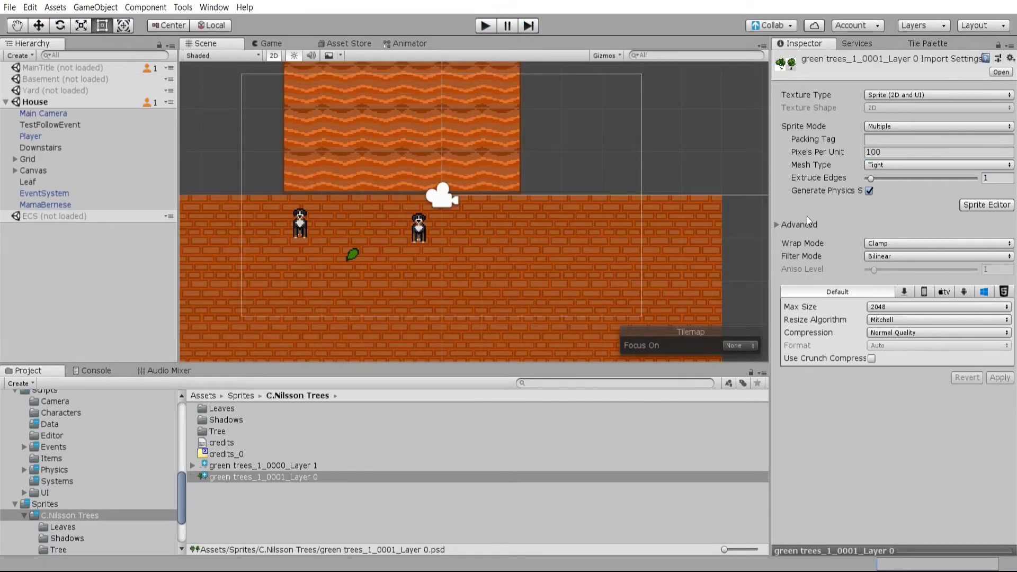
left_click(891, 152)
type("32")
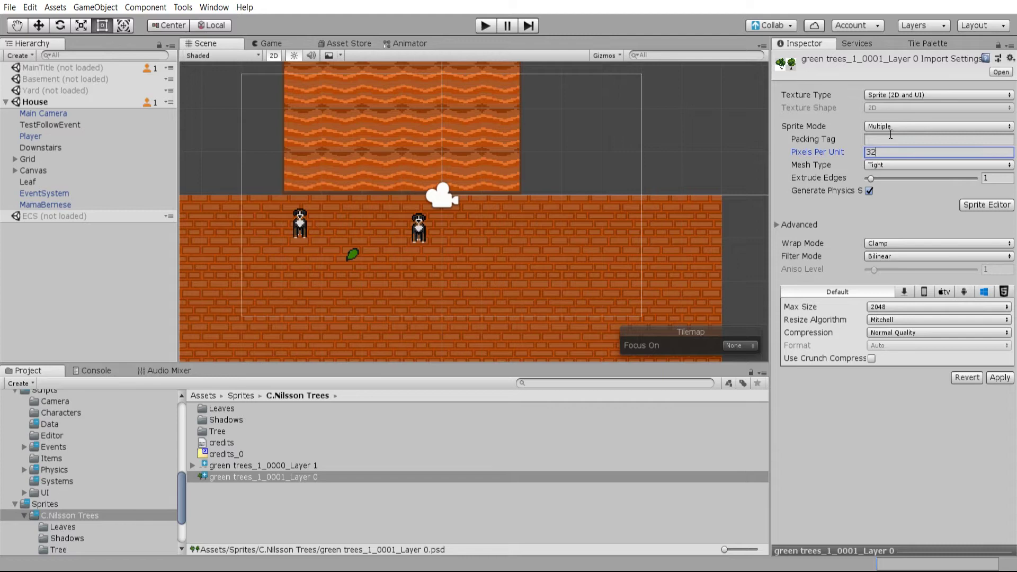
key("Tab")
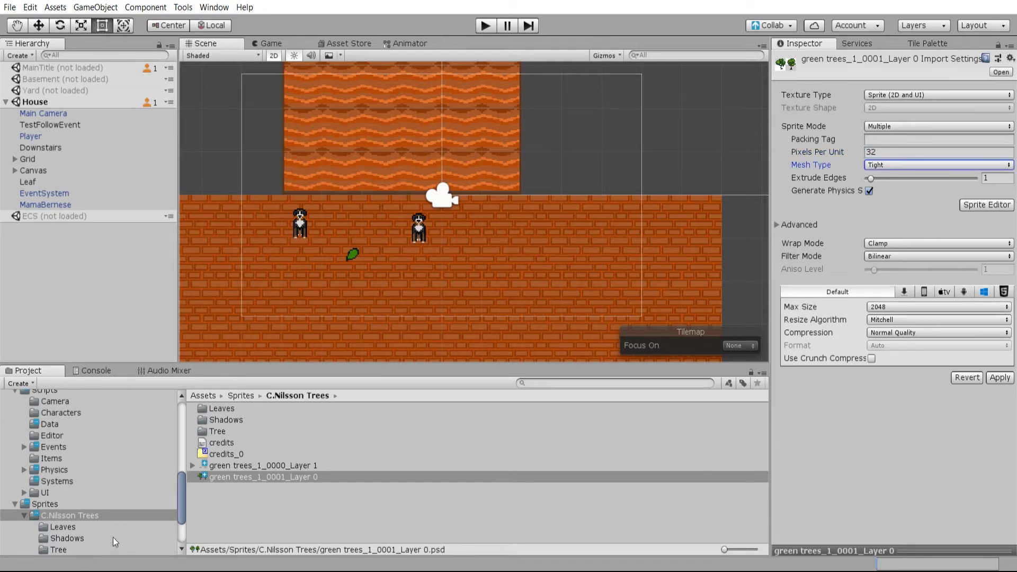
Give green trees_1_0000_Layer 1 Multiple sprite mode and 32 pixels per unit, applying both assets.
left_click(247, 468)
left_click(542, 310)
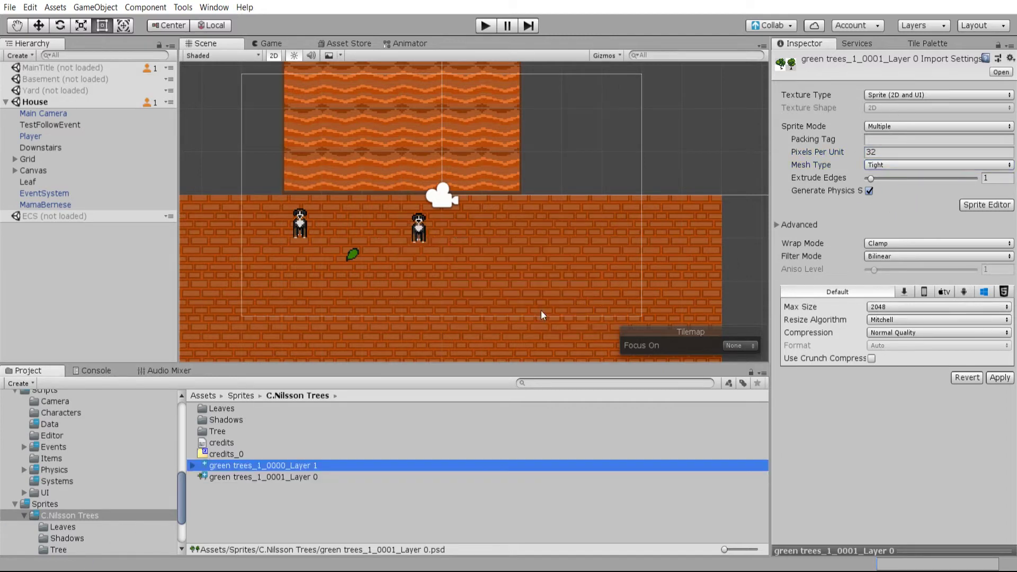
left_click(887, 151)
type("32")
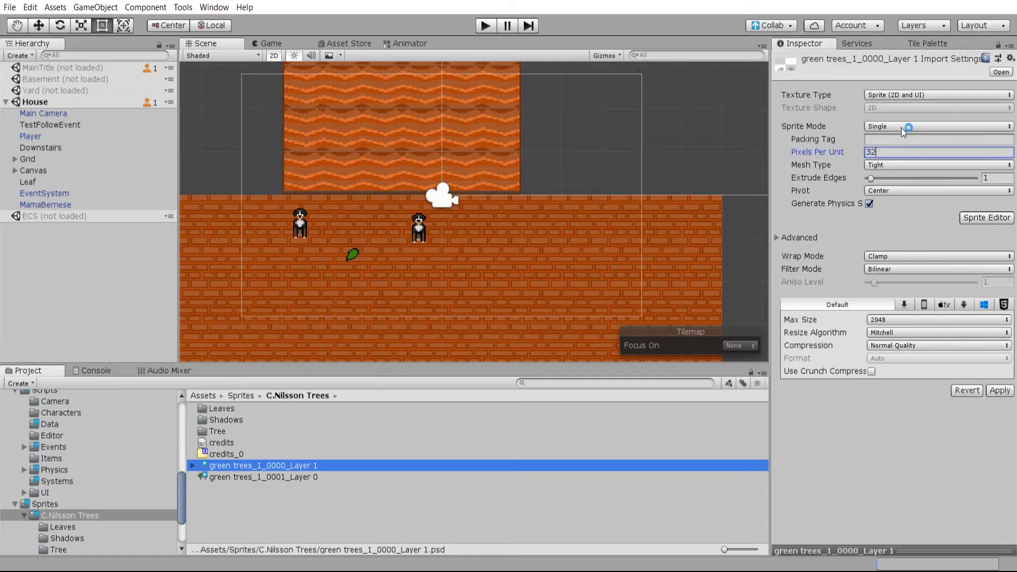
left_click(904, 126)
left_click(895, 154)
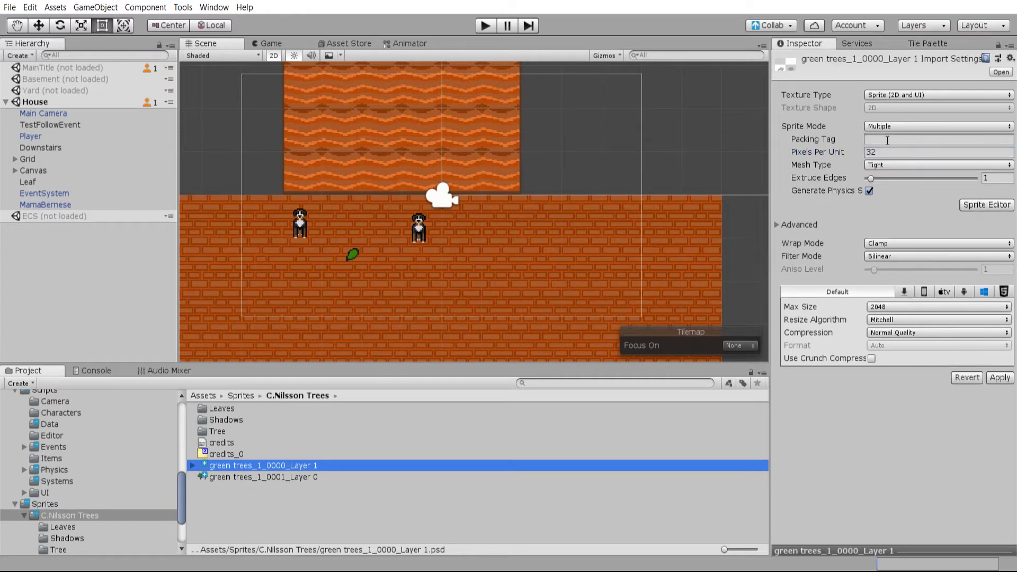
left_click(351, 479)
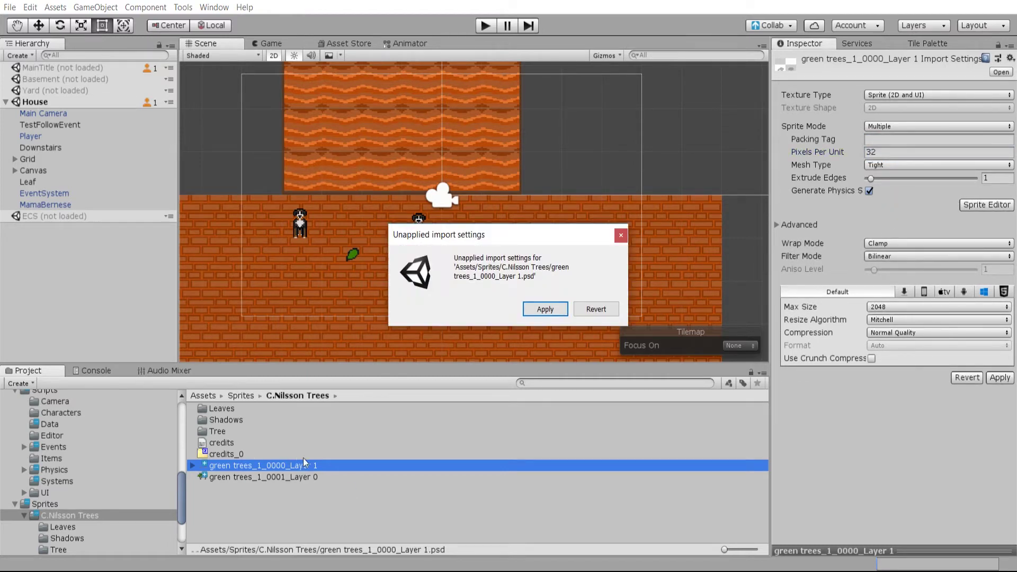
left_click(549, 310)
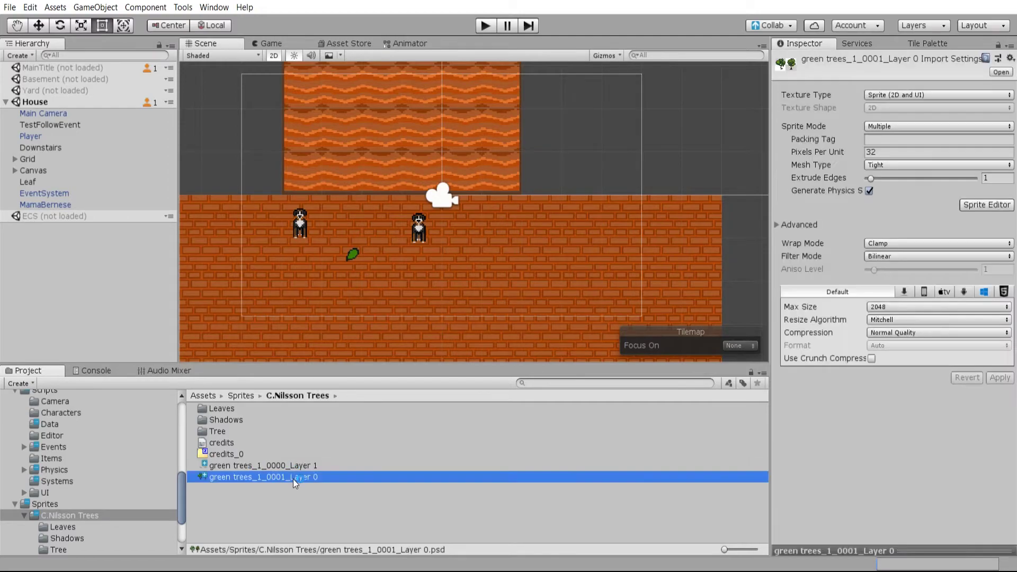
Automatically slice the Layer 0 tree sheet into two tree sprites in the Sprite Editor.
left_click(974, 206)
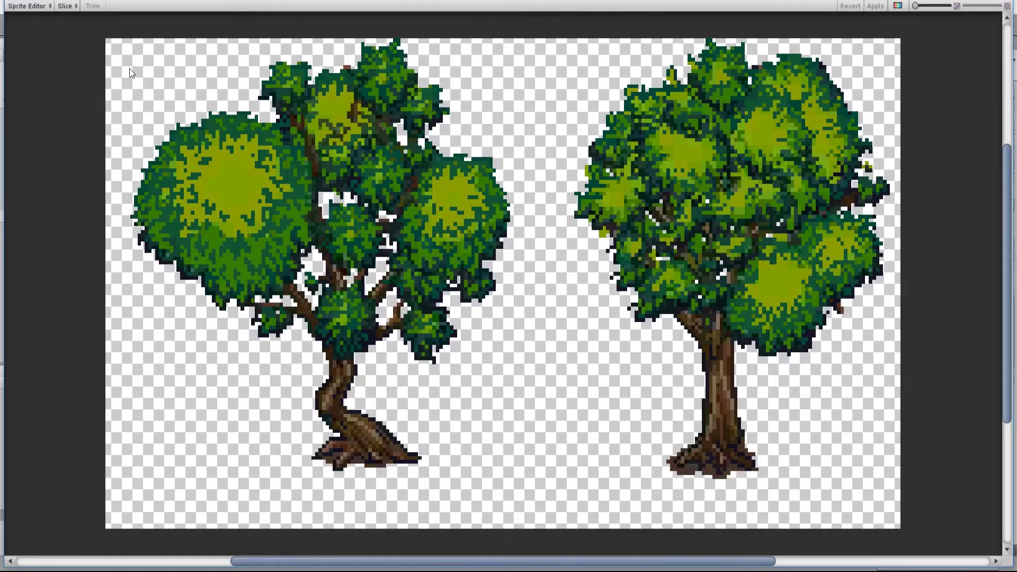
left_click(68, 6)
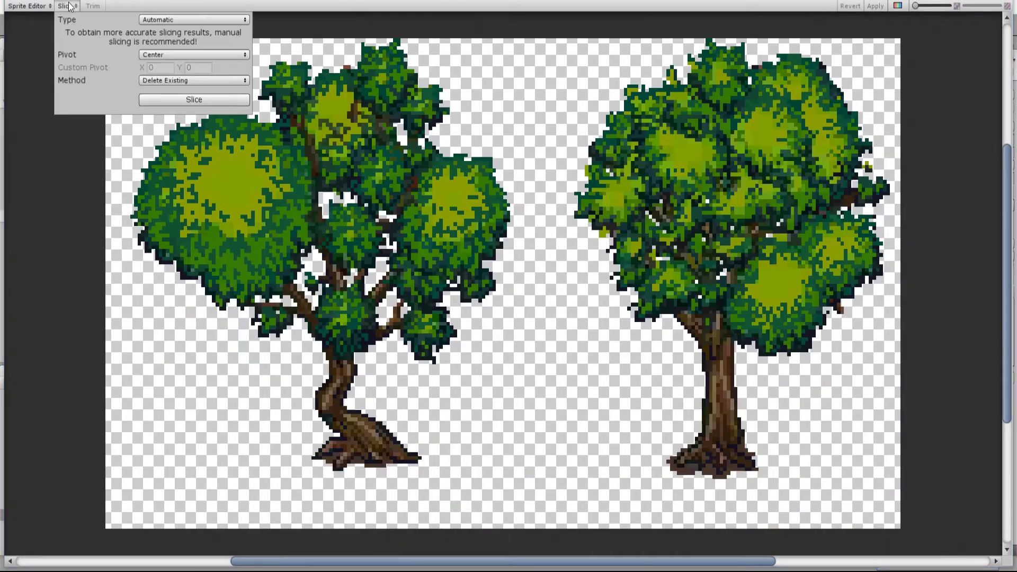
left_click(209, 101)
left_click(391, 192)
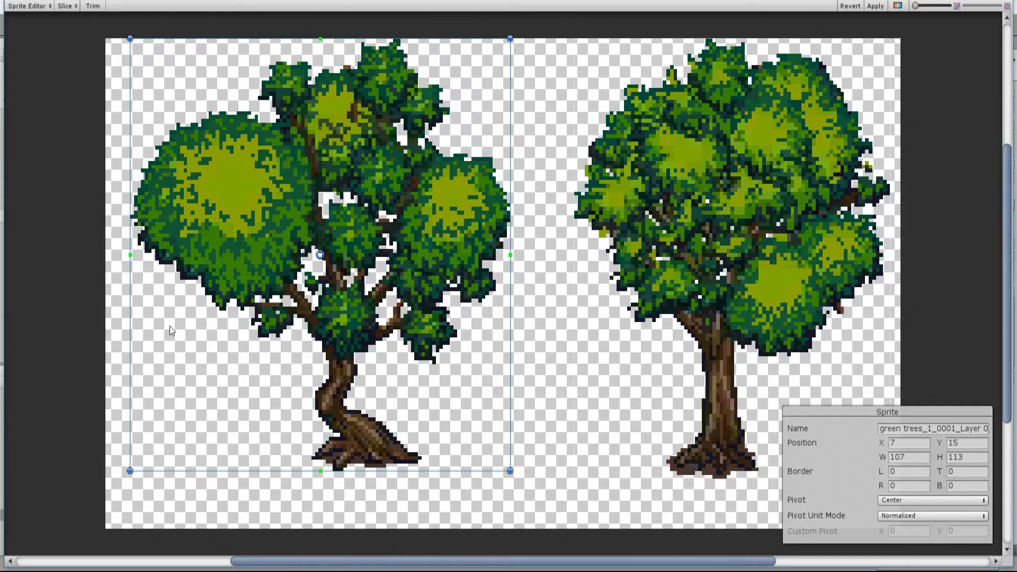
left_click(744, 239)
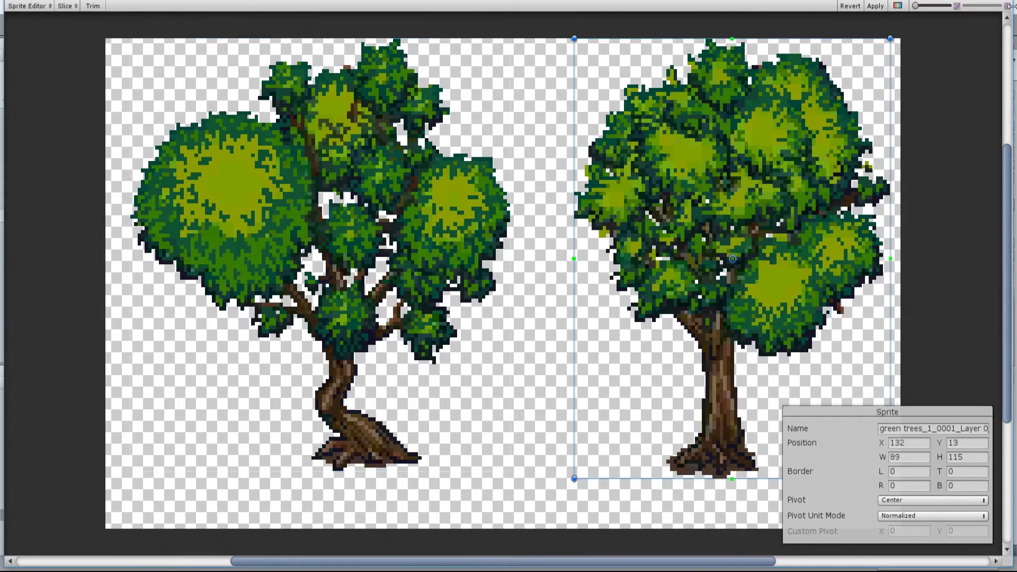
left_click(537, 310)
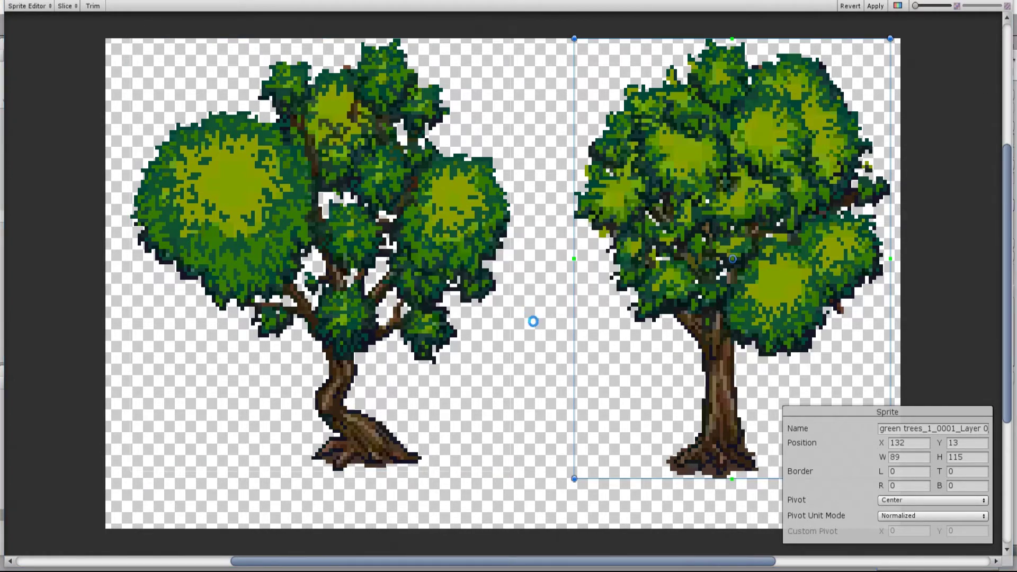
Give the left tree sprite a custom pivot at its trunk base, Y 0.15.
left_click(304, 265)
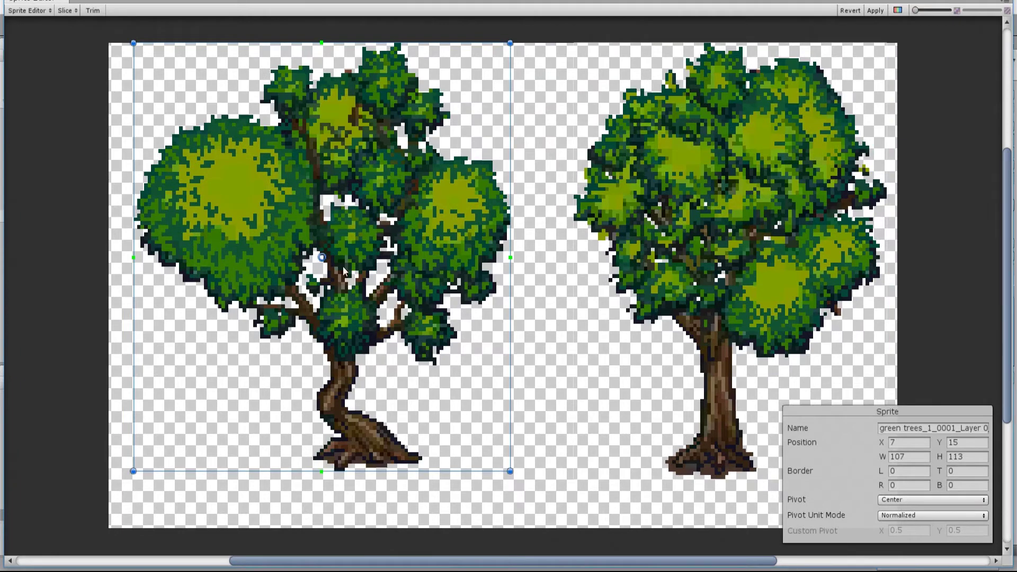
left_click(882, 494)
left_click(896, 498)
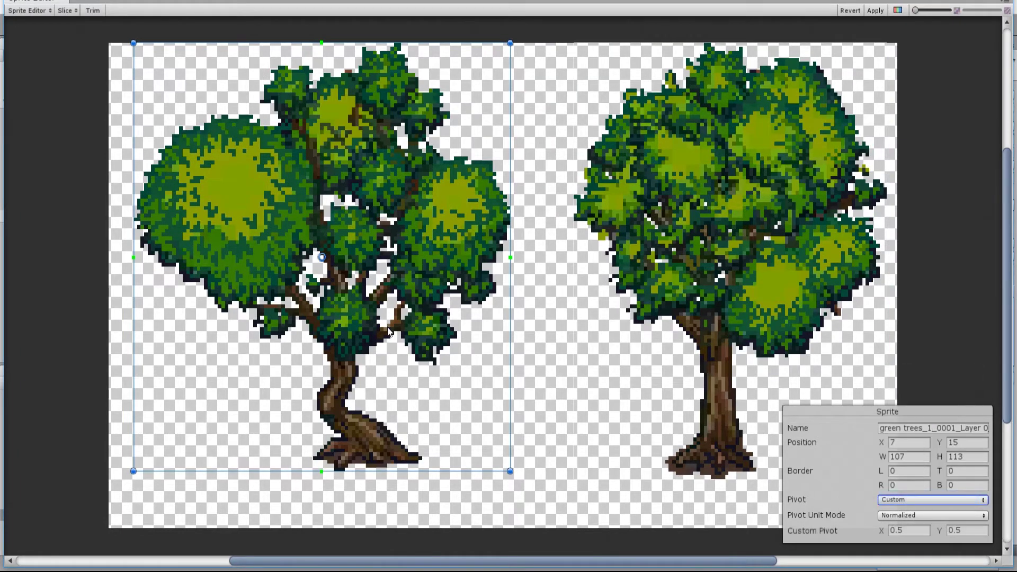
left_click_drag(322, 258, 324, 417)
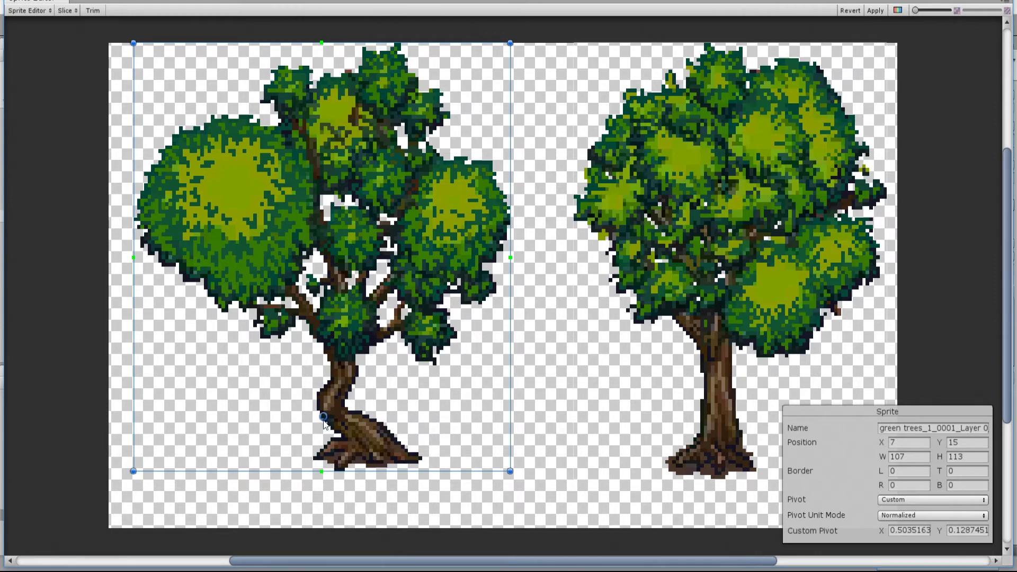
left_click_drag(320, 421, 330, 404)
left_click(964, 533)
type("0")
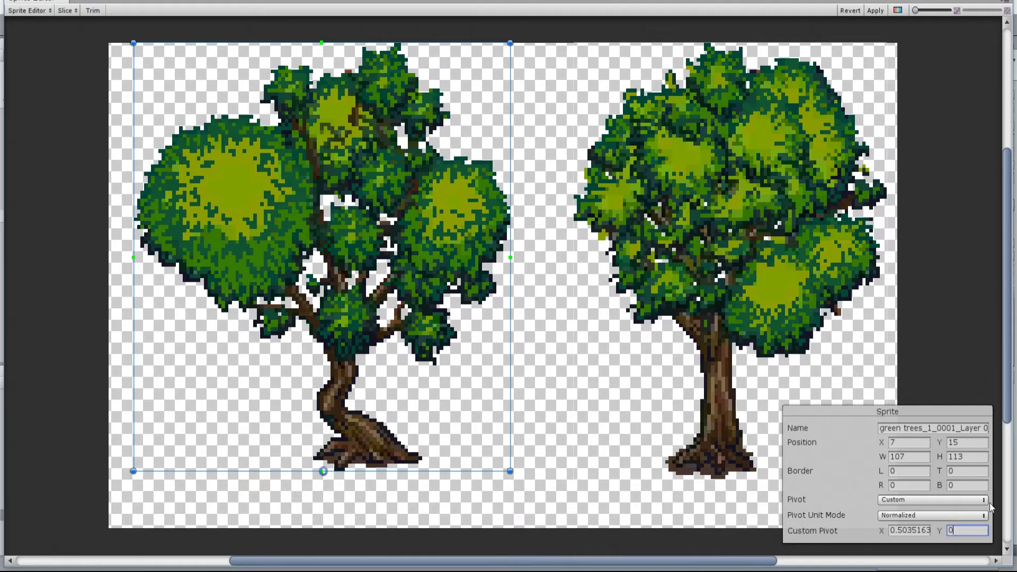
type(".15")
Set the right tree's custom pivot to X 0.5, Y 0.12 and apply the changes.
left_click(731, 402)
left_click_drag(731, 403, 729, 430)
left_click(971, 530)
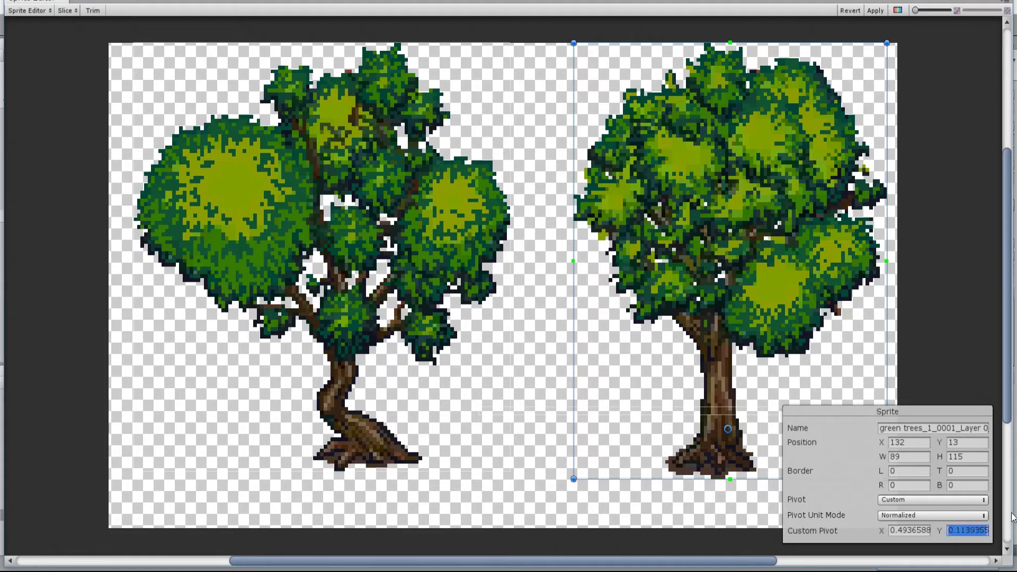
type("0.12")
left_click(914, 531)
type("0.5")
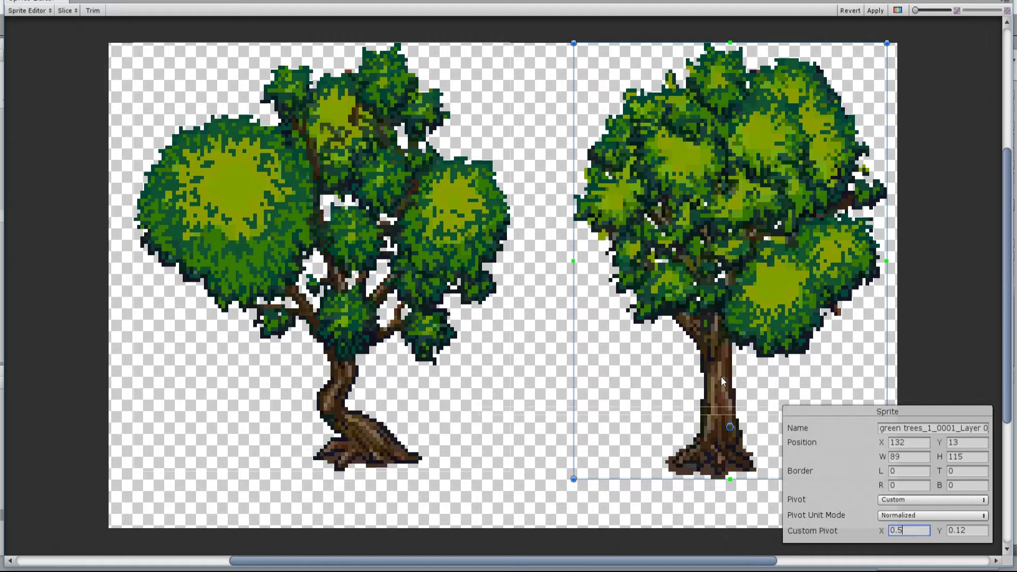
left_click(725, 412)
left_click(913, 24)
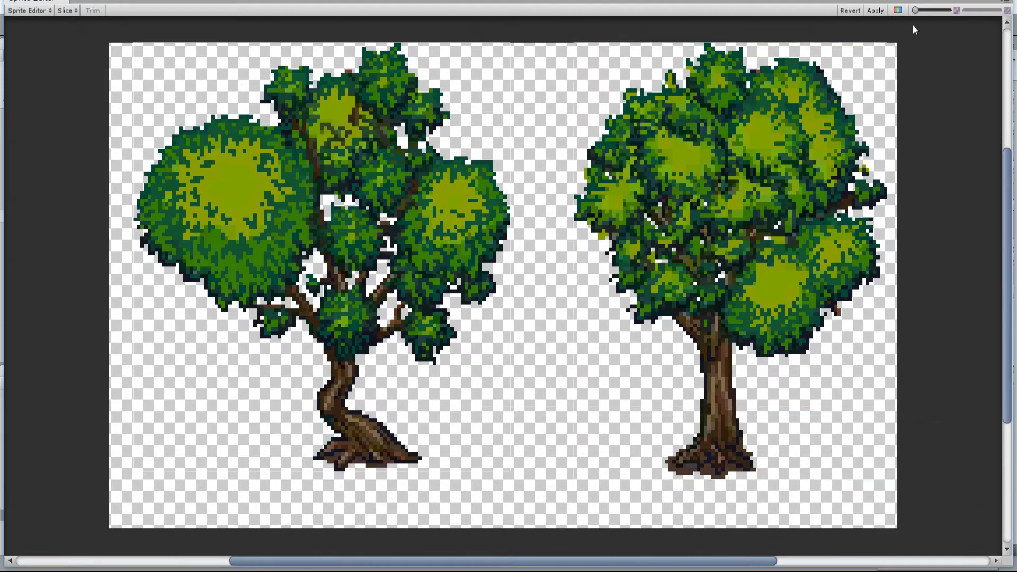
left_click(873, 11)
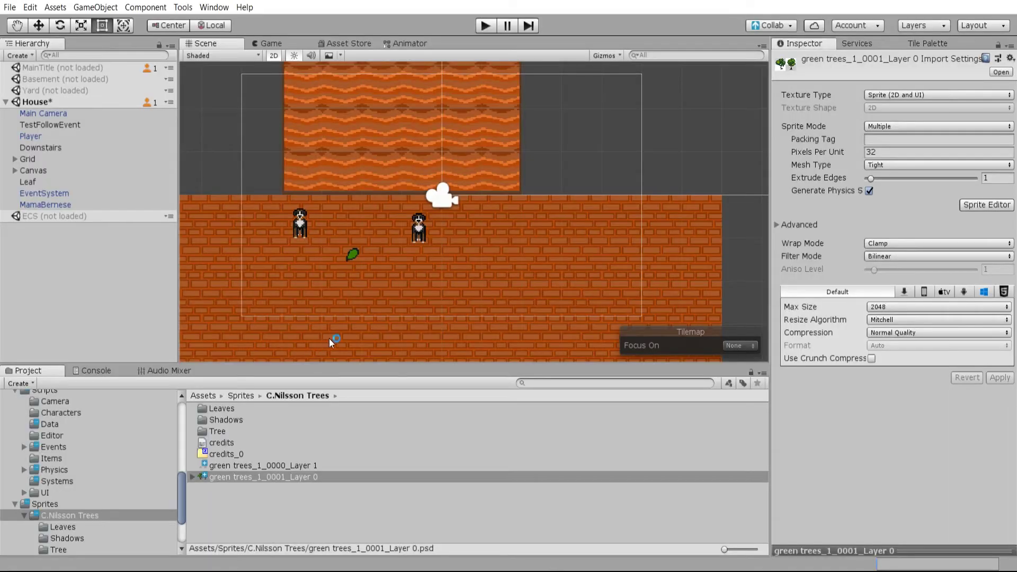
Auto-slice the green trees_1_0000_Layer 1 sheet into left and right shadow sprites and apply.
left_click(290, 466)
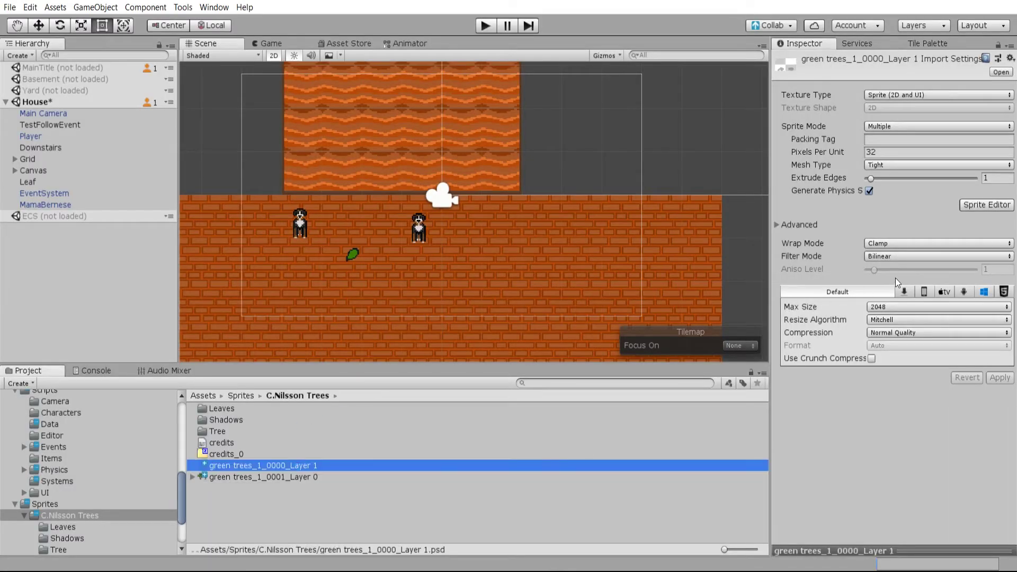
left_click(989, 206)
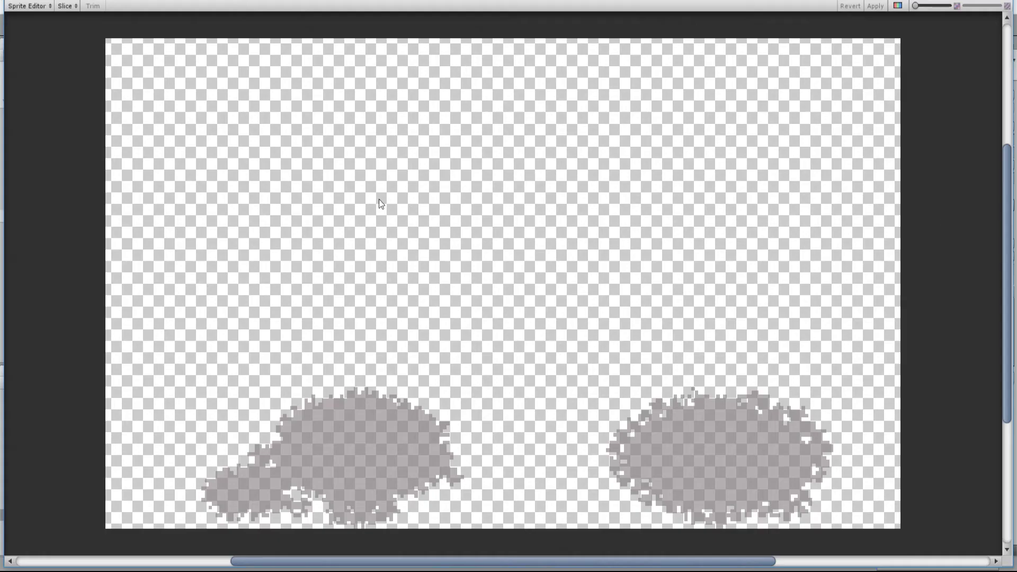
left_click(67, 6)
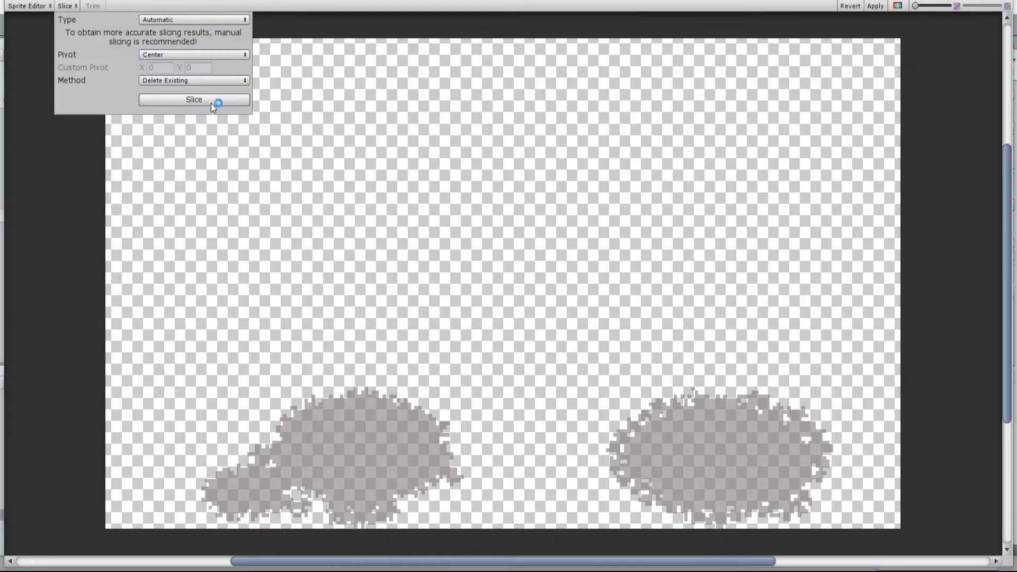
left_click(211, 104)
left_click(383, 393)
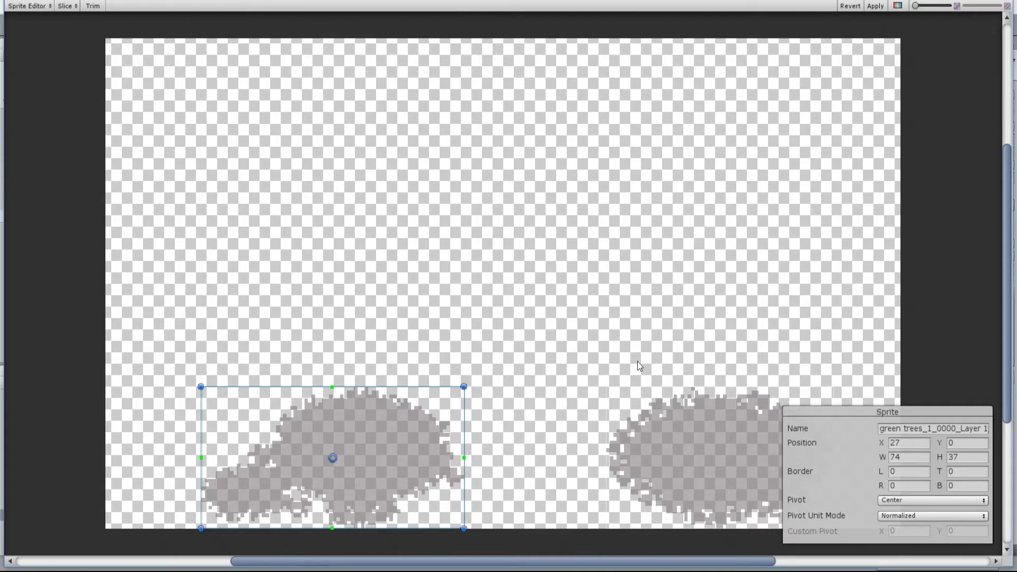
left_click(837, 345)
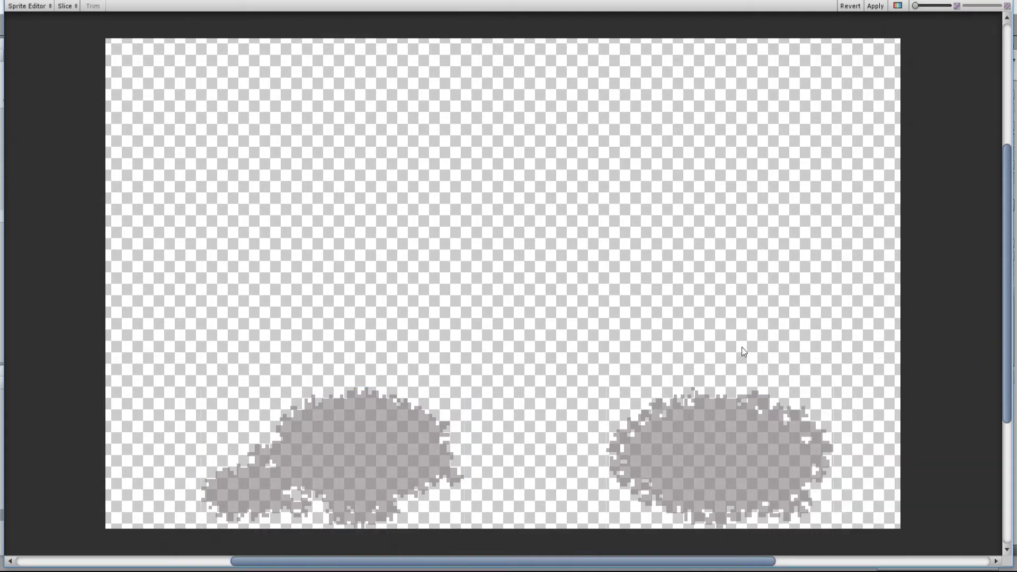
left_click(450, 468)
left_click(762, 443)
left_click(741, 325)
left_click(542, 313)
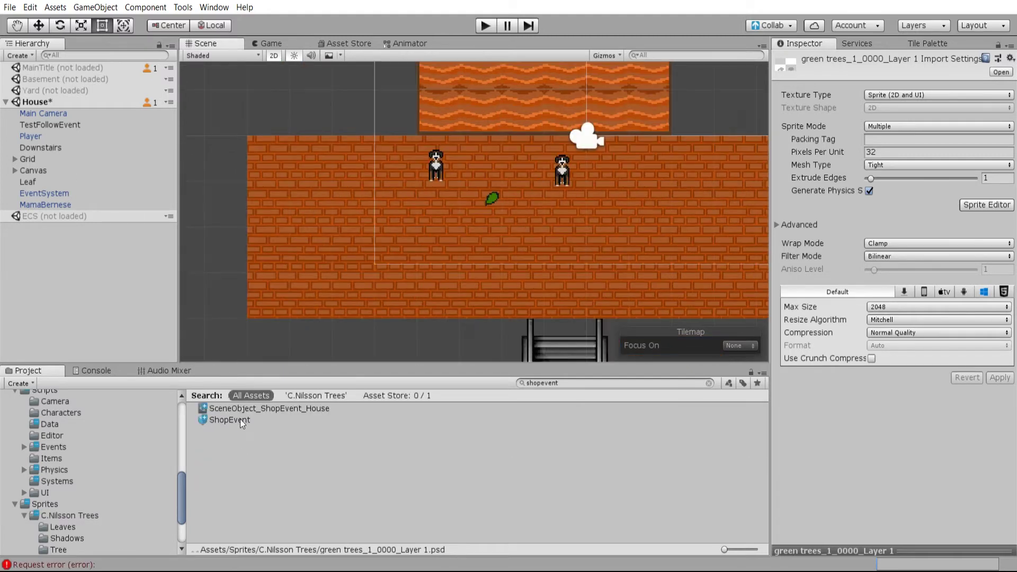
Place ShopEvent in the House scene and swap its sprite to green trees_1_0001_Layer 0_1.
left_click_drag(240, 419, 324, 284)
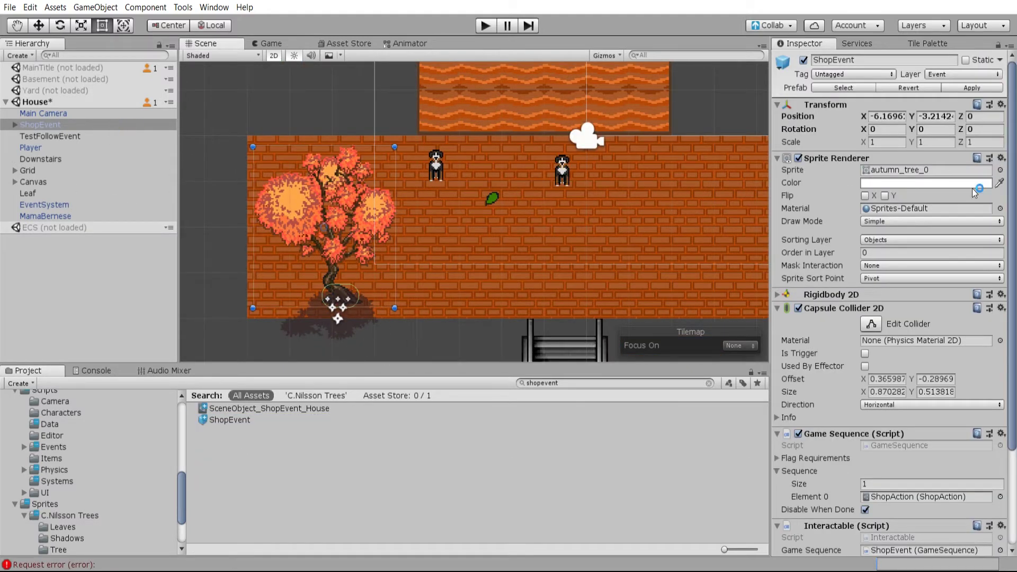
left_click(1001, 170)
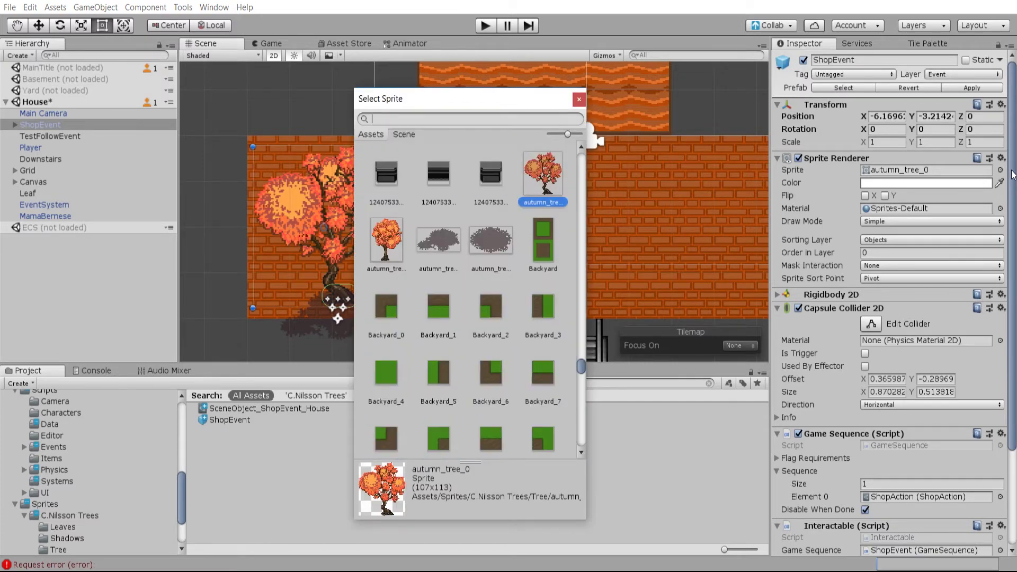
type("tree")
left_click(396, 318)
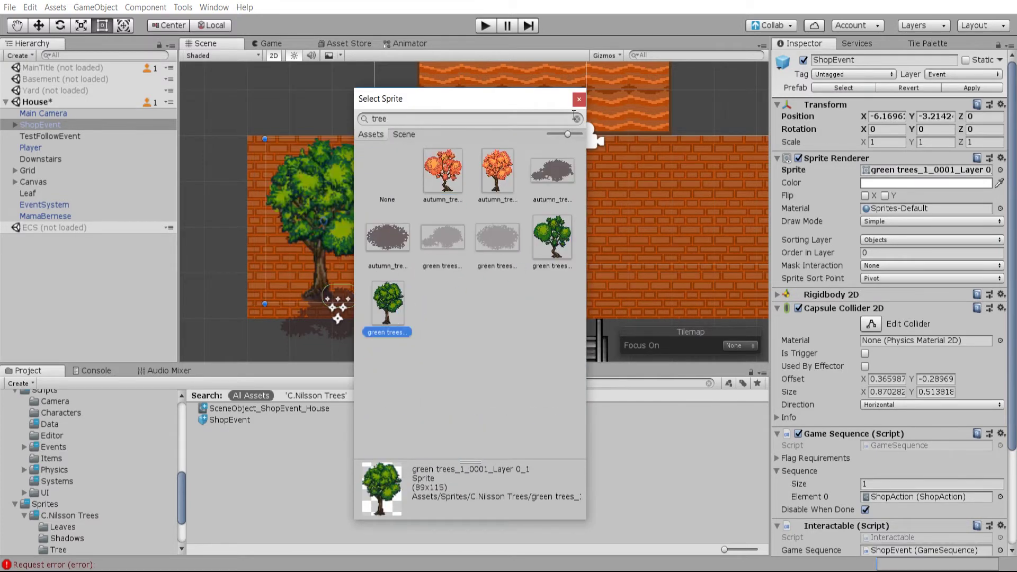
left_click(580, 99)
left_click(633, 387)
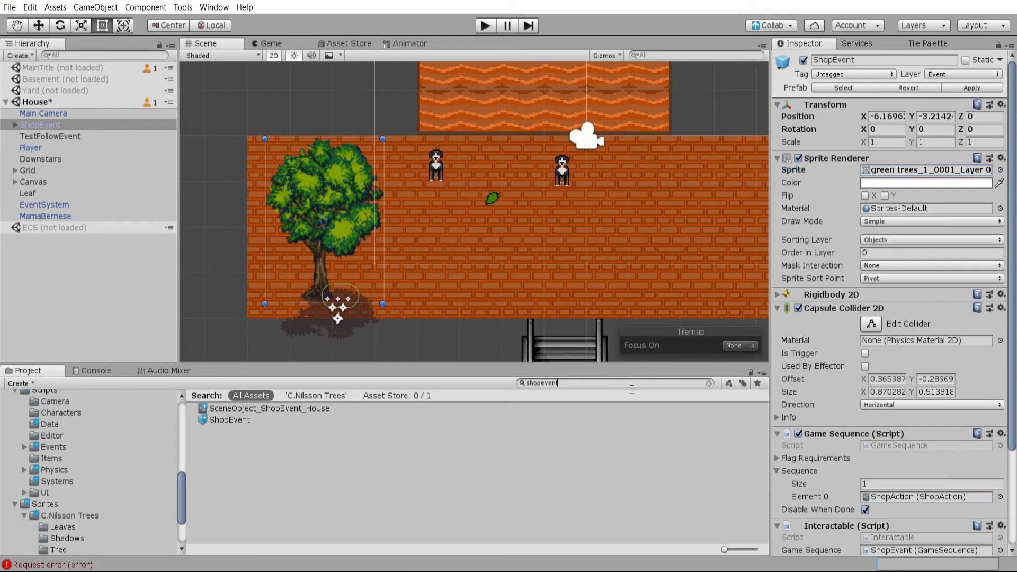
Give both green trees textures Point (no filter) filtering and Compression None, and apply.
type("green")
left_click(310, 443)
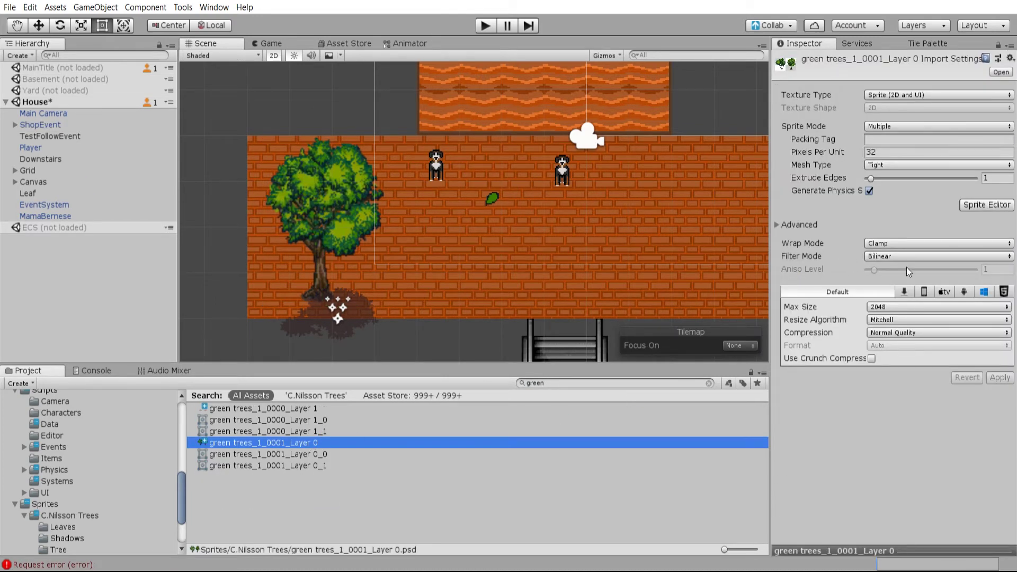
left_click(317, 411, "ctrl")
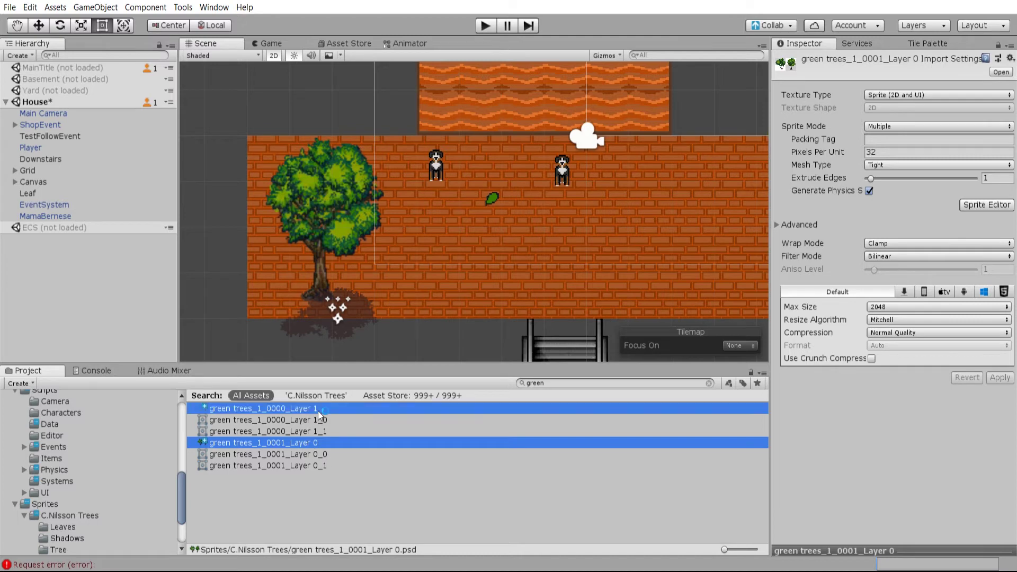
left_click(907, 256)
left_click(898, 271)
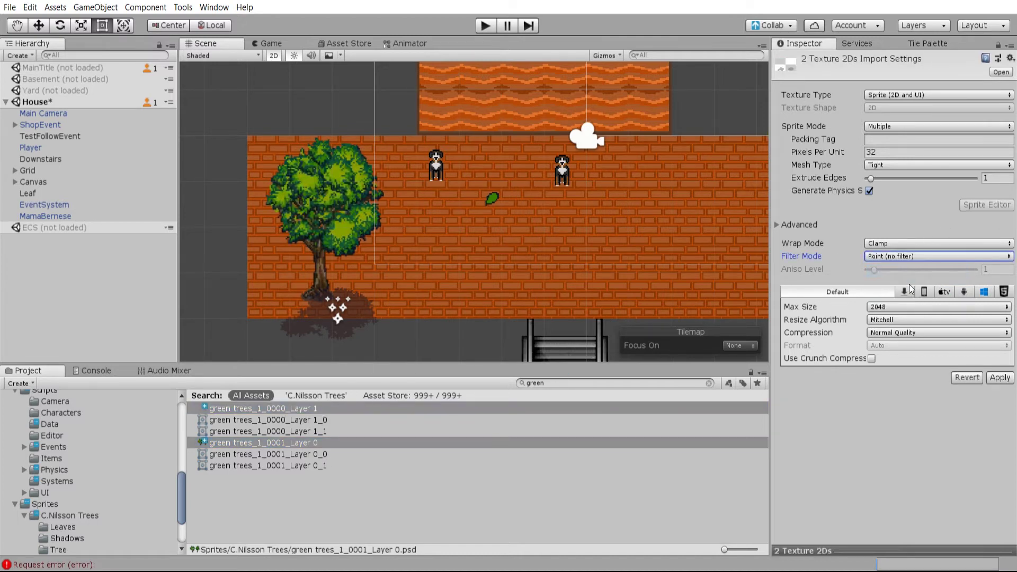
left_click(915, 334)
left_click(914, 344)
left_click(1000, 365)
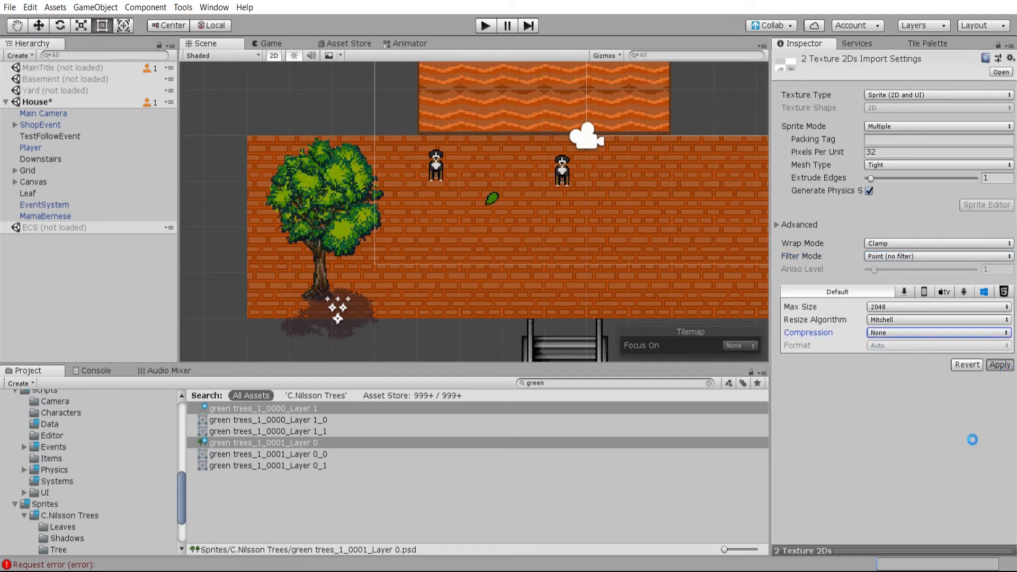
Focus on the tree and give its Shadow child the green trees_1_0000_Layer 1_1 sprite.
left_click(355, 221)
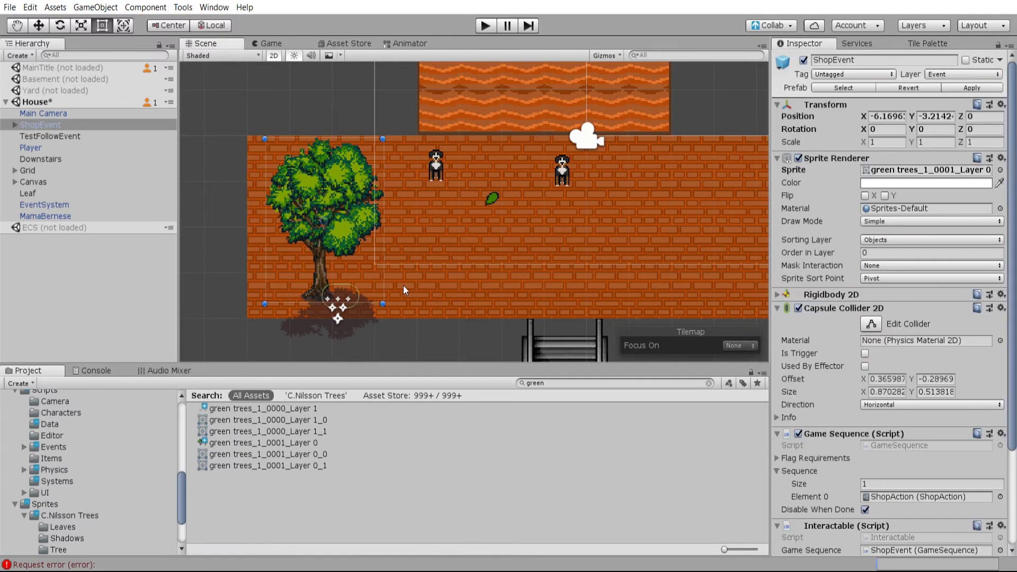
key("f")
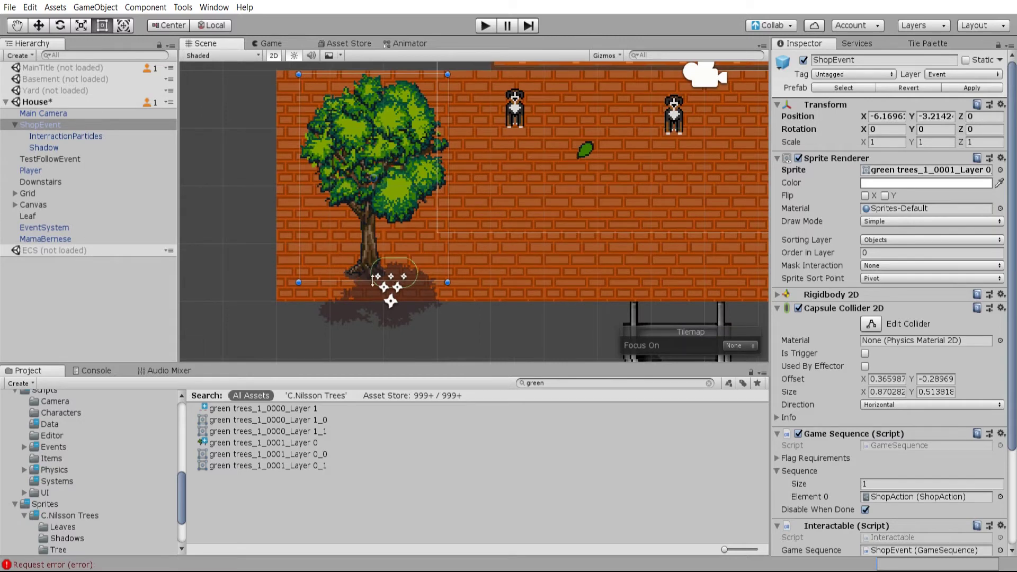
left_click(64, 151)
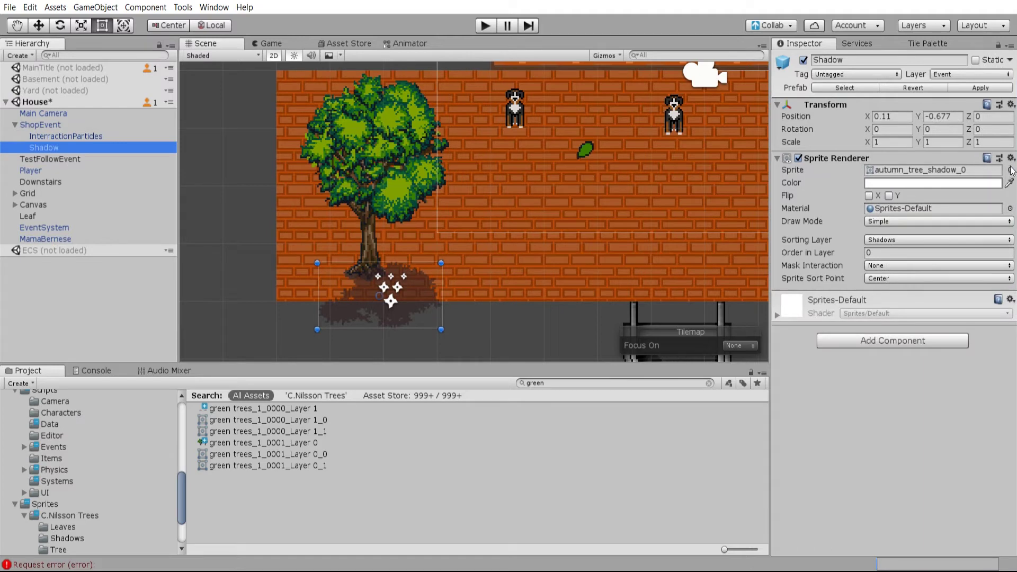
left_click(1012, 170)
type("green")
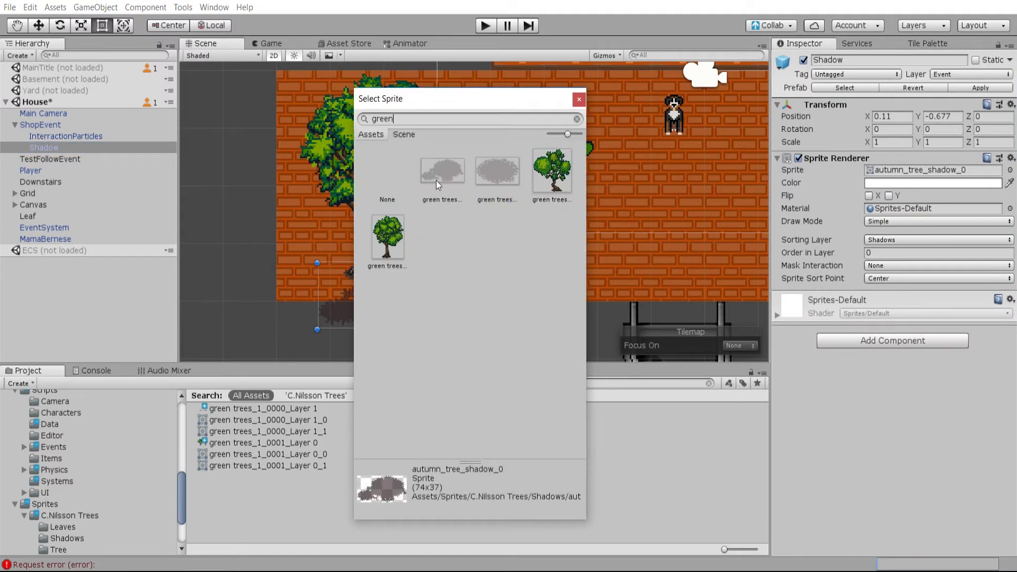
left_click_drag(507, 109, 686, 117)
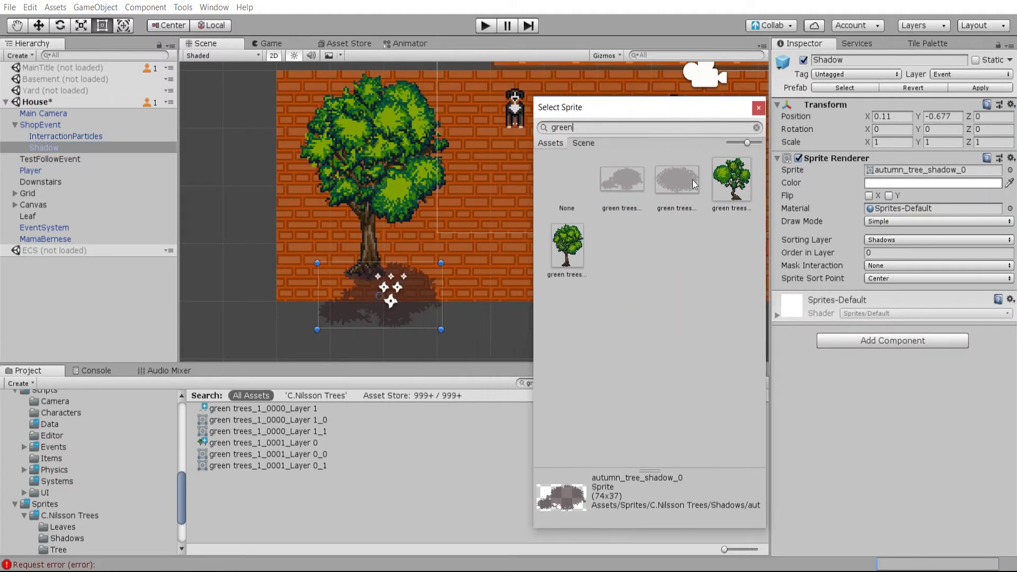
left_click(692, 181)
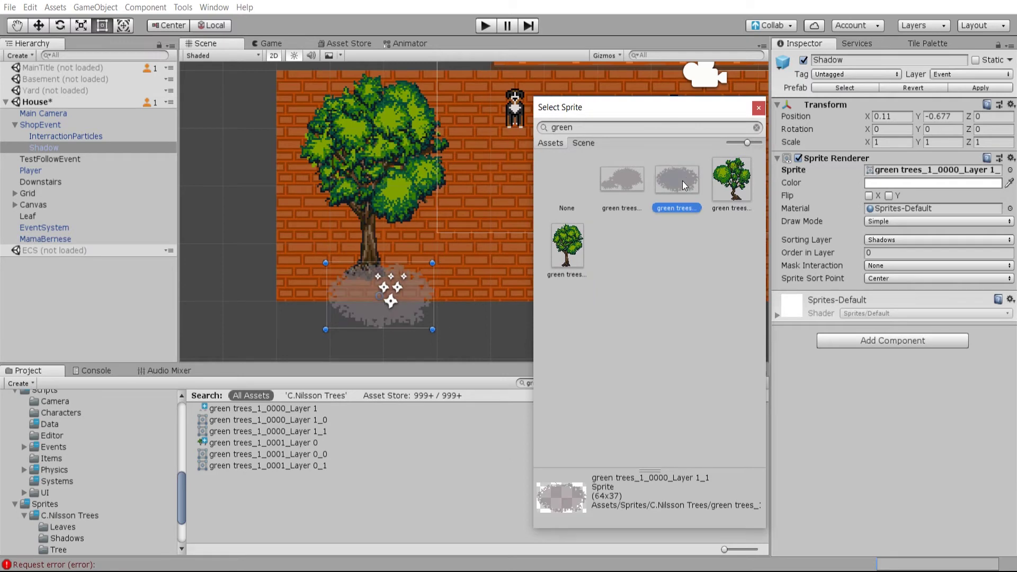
left_click(759, 108)
Move the shadow beneath the tree trunk, to X -0.107, Y -0.367.
middle_click_drag(488, 271, 550, 288)
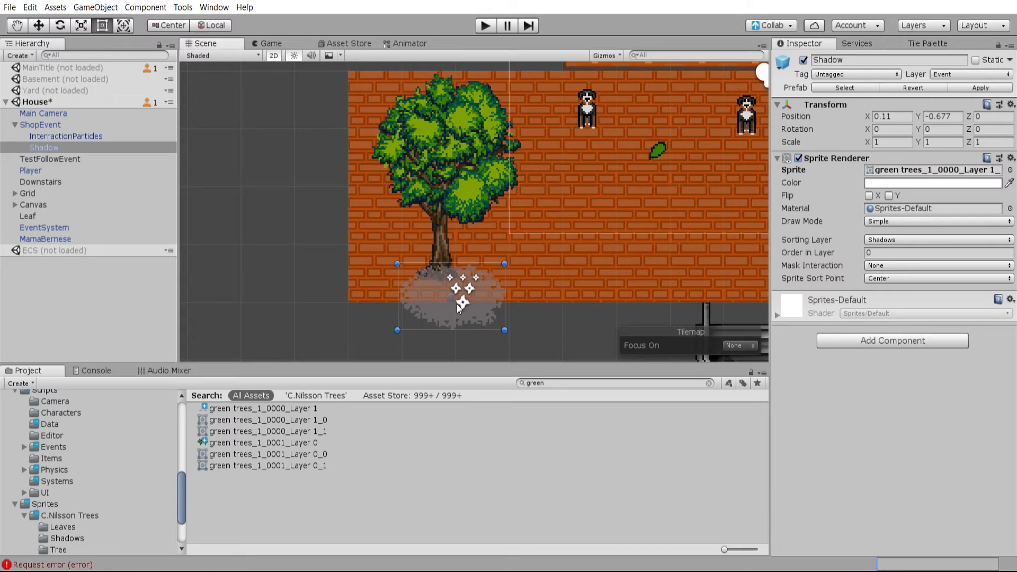
scroll(464, 249, "up", 2)
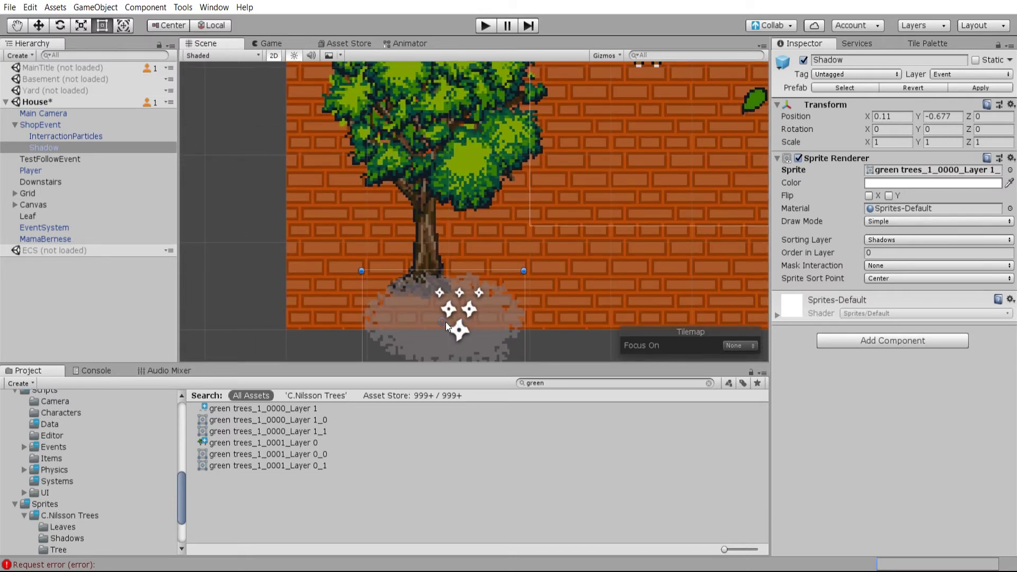
mouse_move(443, 320)
left_mouse_down()
mouse_move(427, 294)
mouse_move(423, 322)
left_mouse_up()
scroll(430, 297, "up", 6)
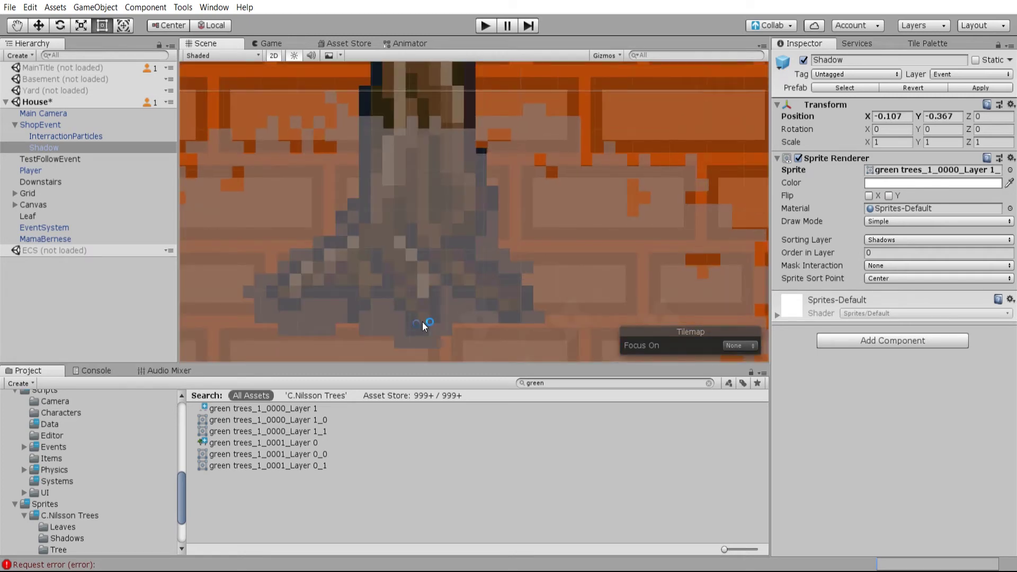
scroll(424, 249, "down", 6)
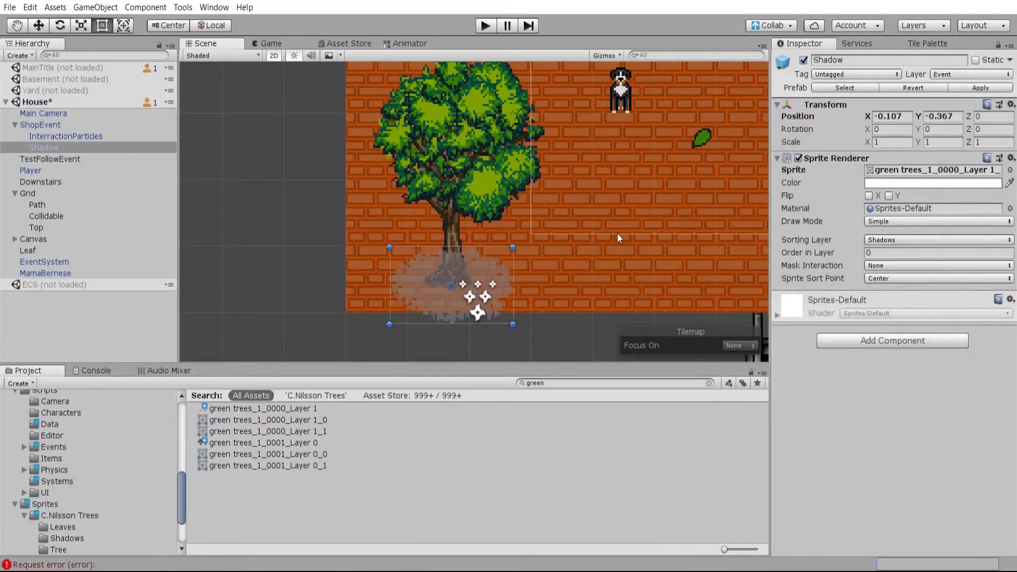
left_click_drag(618, 234, 577, 258)
Select the ShopEvent tree in the scene to view its Objects sorting layer.
left_click(414, 248)
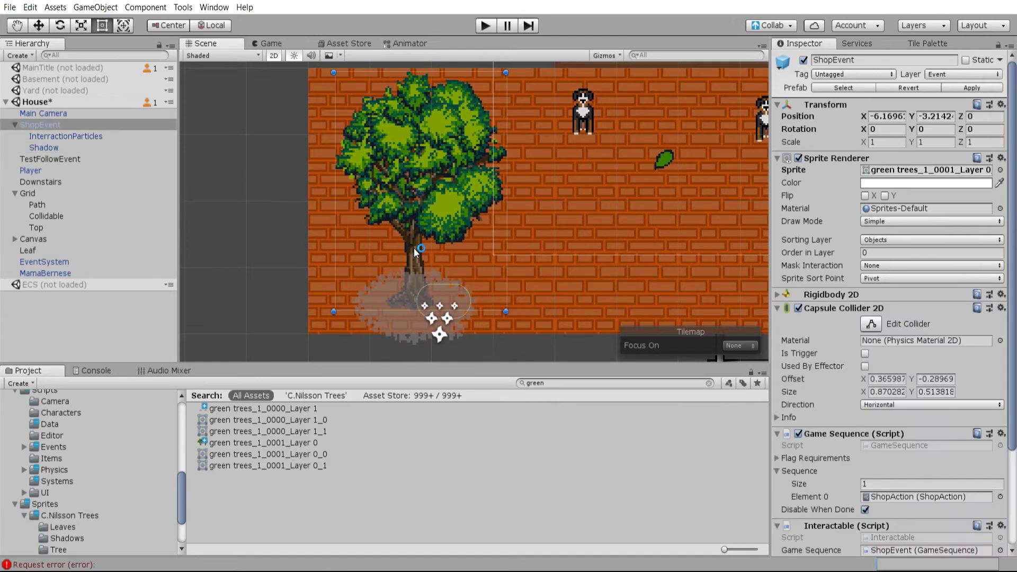
scroll(496, 308, "down", 1)
middle_click_drag(497, 309, 505, 264)
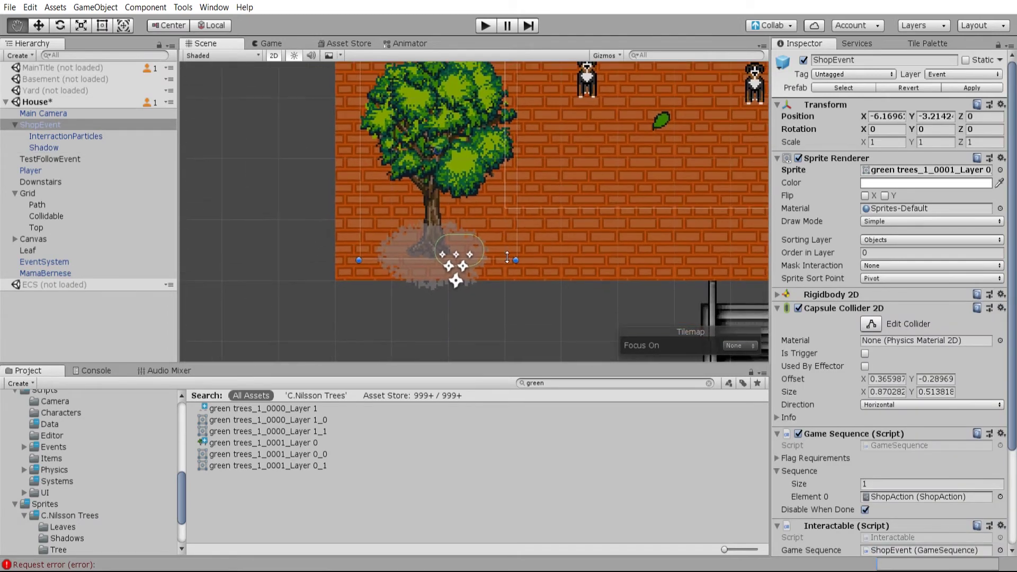
left_click(512, 295)
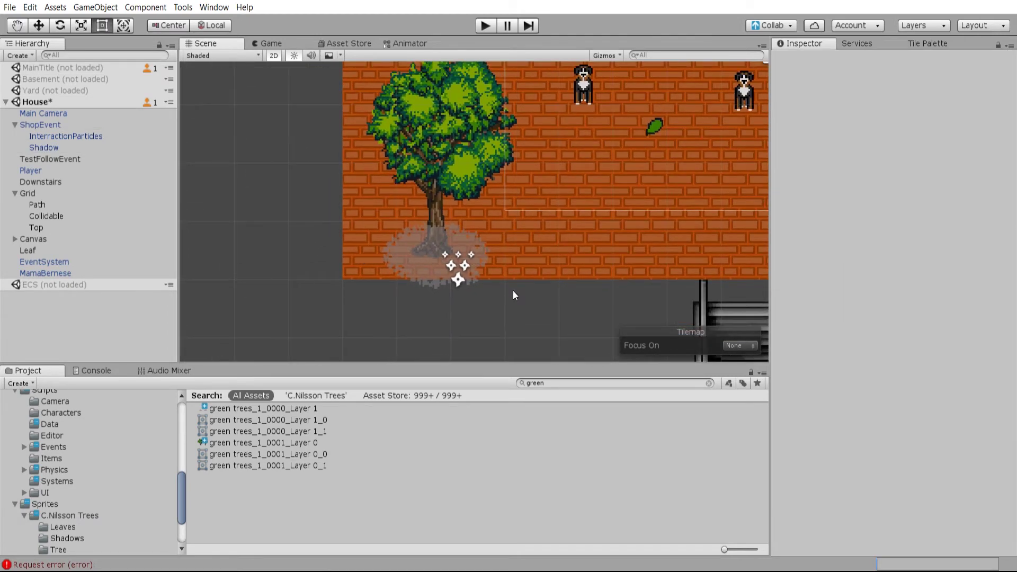
left_click(413, 249)
left_click(542, 277)
scroll(454, 208, "up", 1)
middle_click_drag(454, 196, 453, 207)
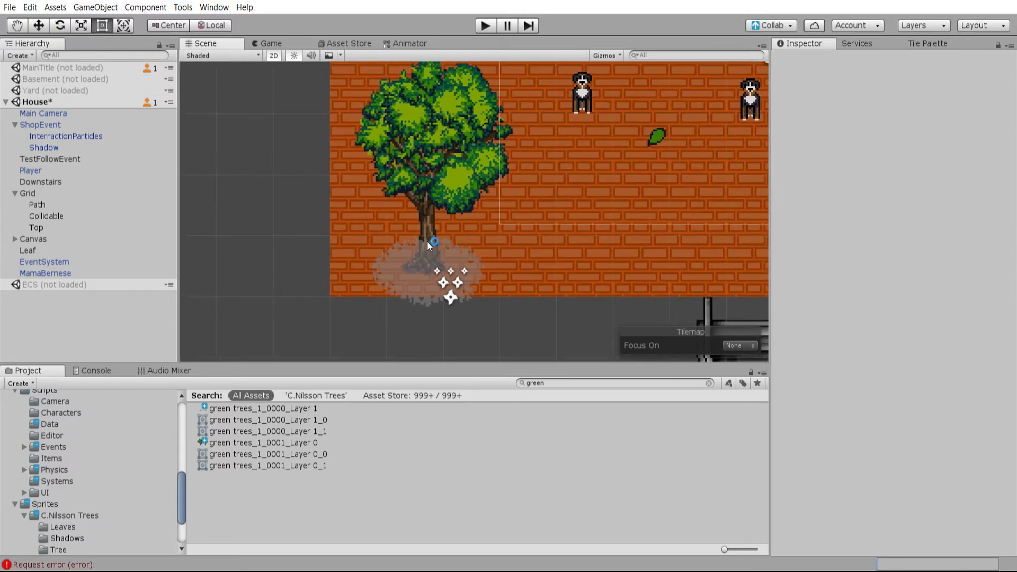
left_click(427, 243)
scroll(466, 250, "down", 1)
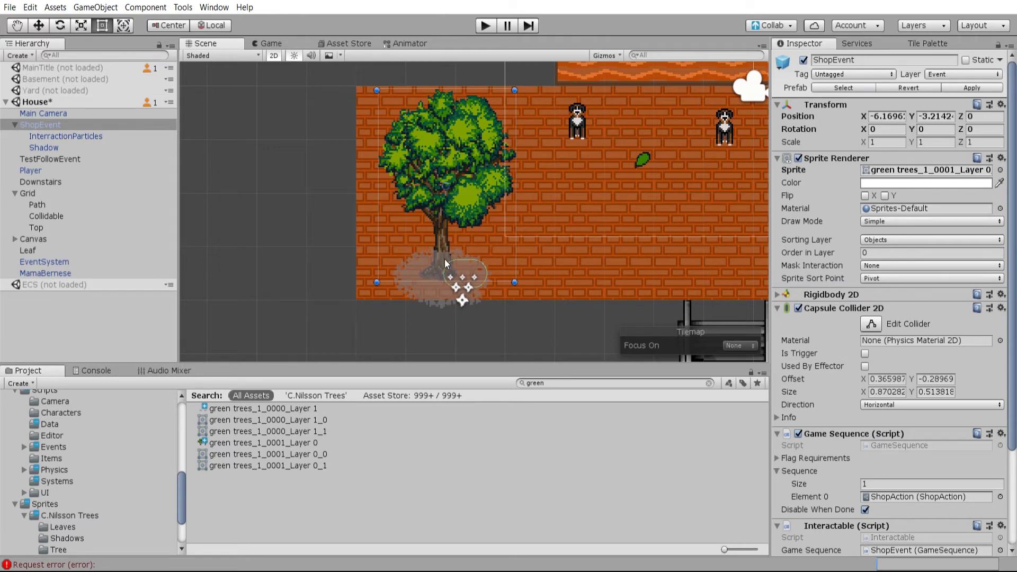
Check the Shadow child's Shadows sorting layer, then reselect ShopEvent.
left_click(433, 297)
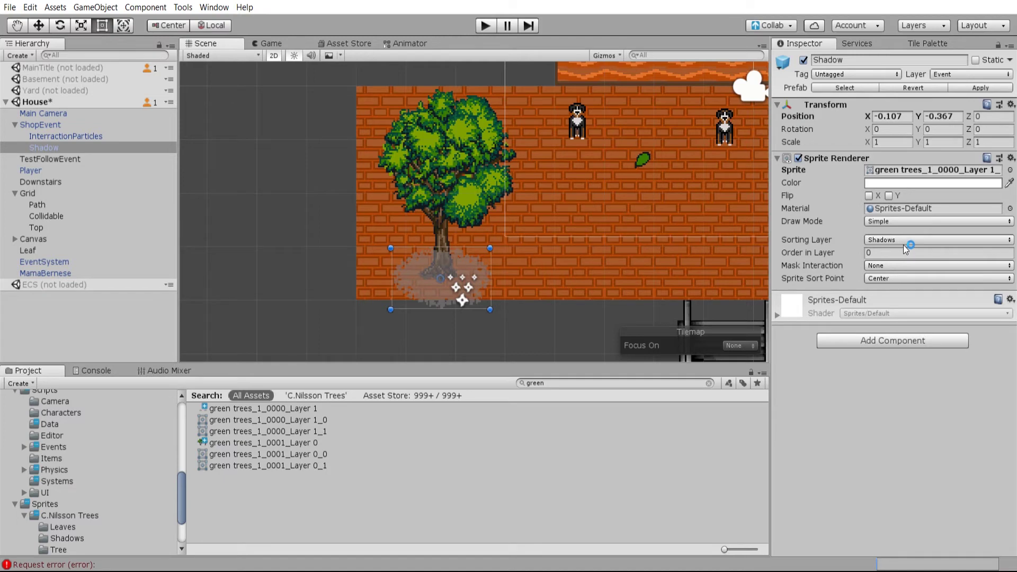
scroll(430, 295, "up", 5)
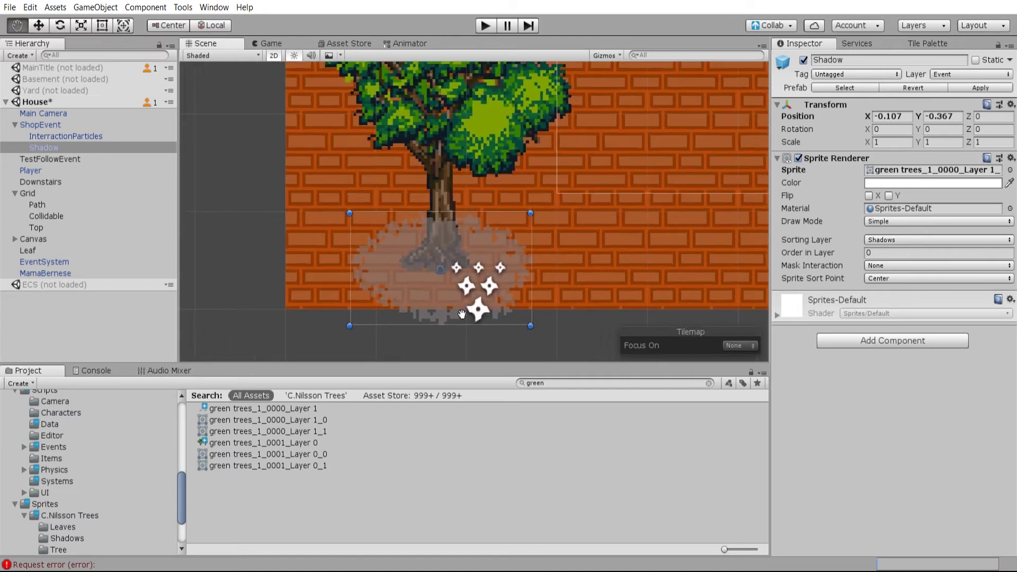
scroll(428, 293, "up", 1)
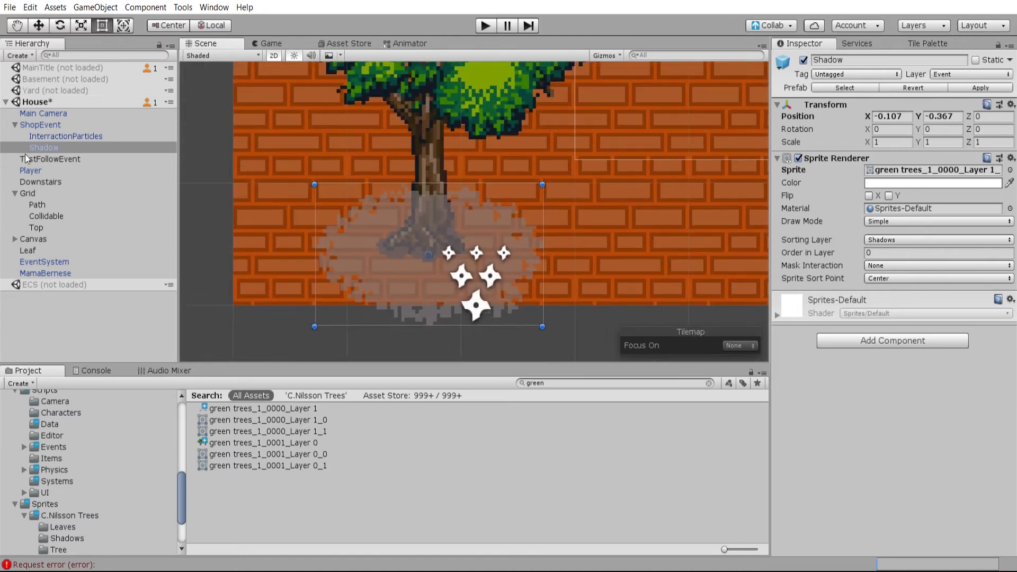
left_click(59, 124)
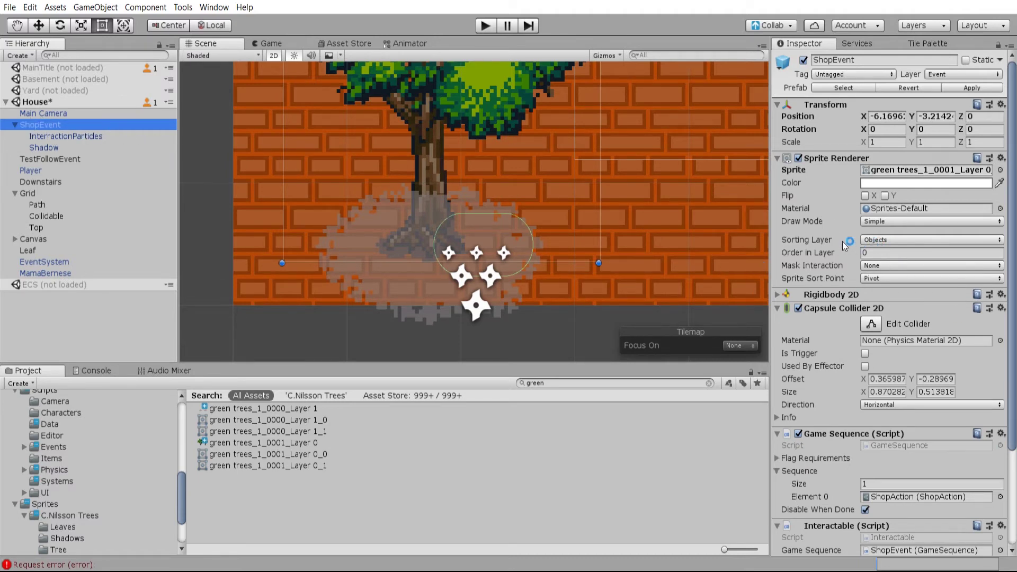
scroll(691, 186, "down", 5)
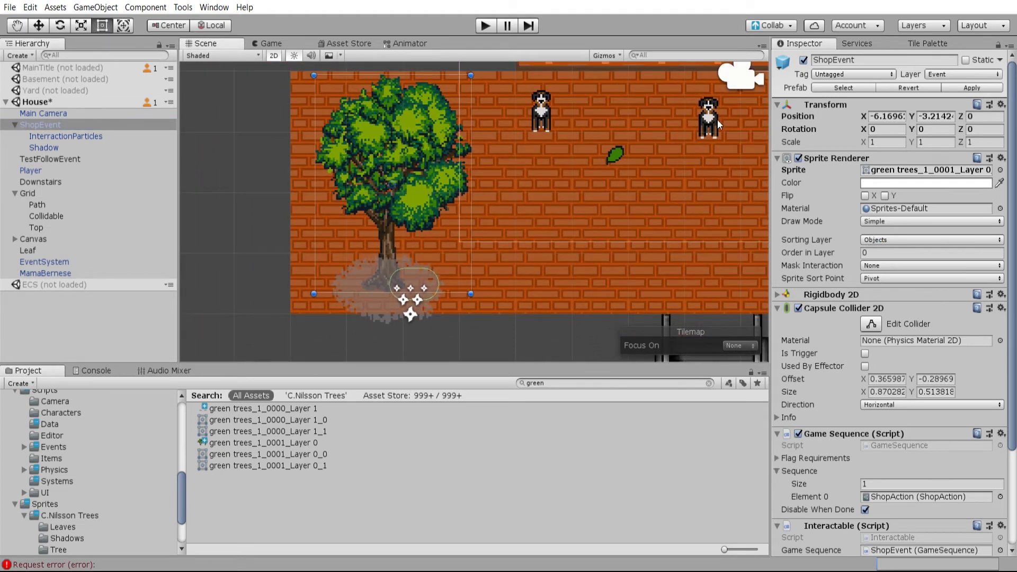
middle_click_drag(652, 280, 672, 234)
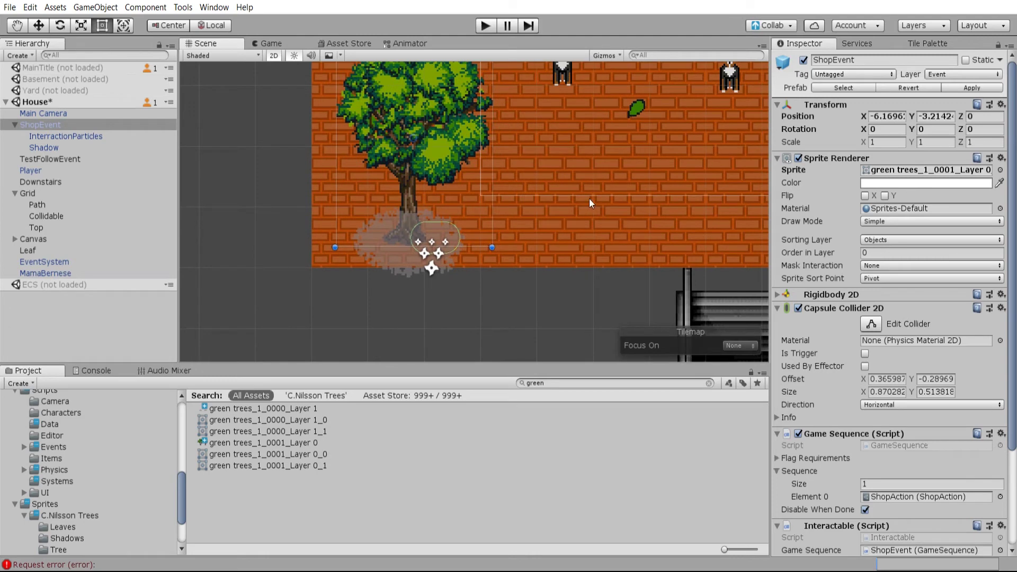
Run the game in play mode, keep the tree on Objects, and select its Shadow child.
left_click(486, 29)
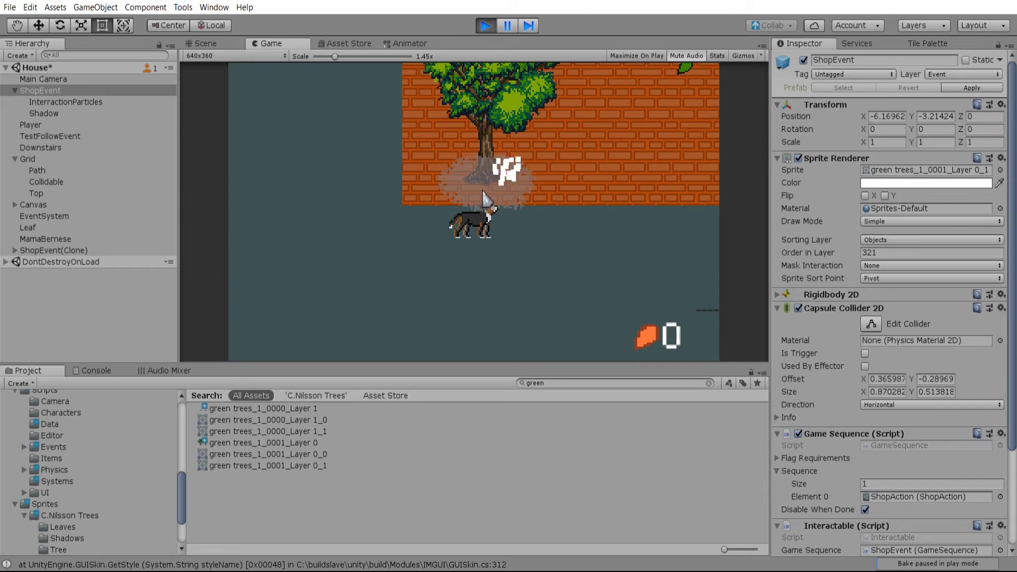
left_click(880, 240)
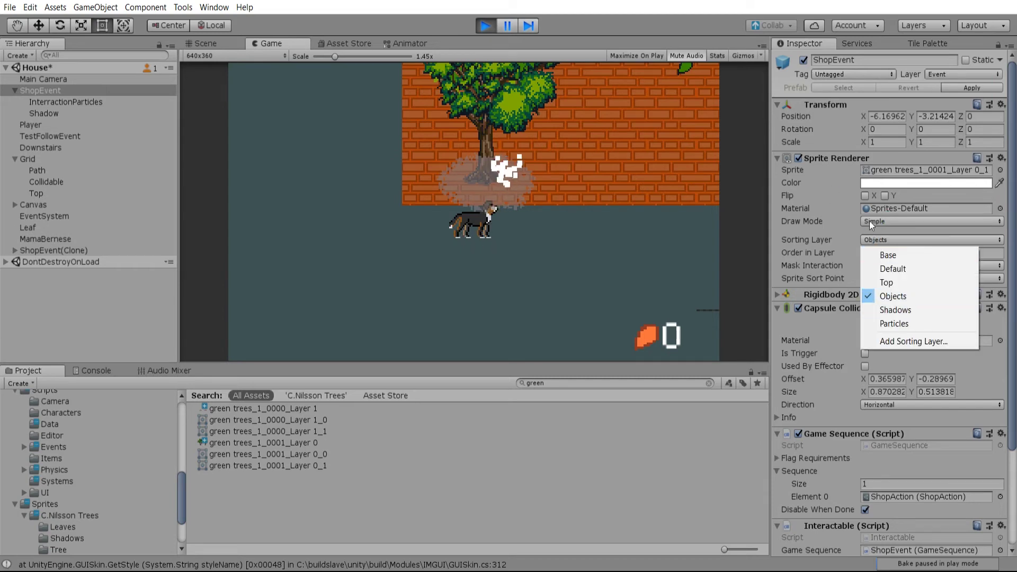
left_click(874, 239)
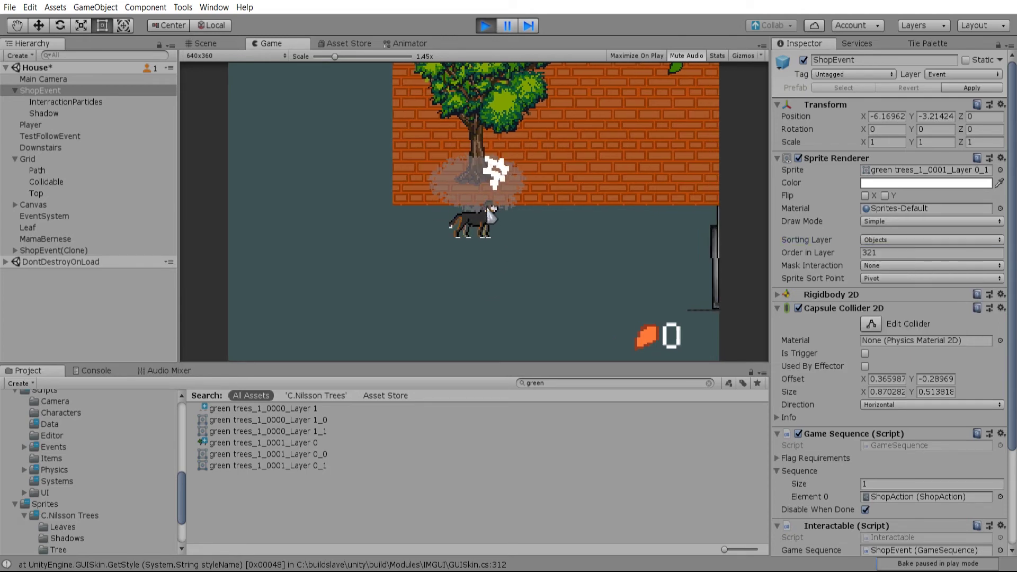
key("Down")
key("Down")
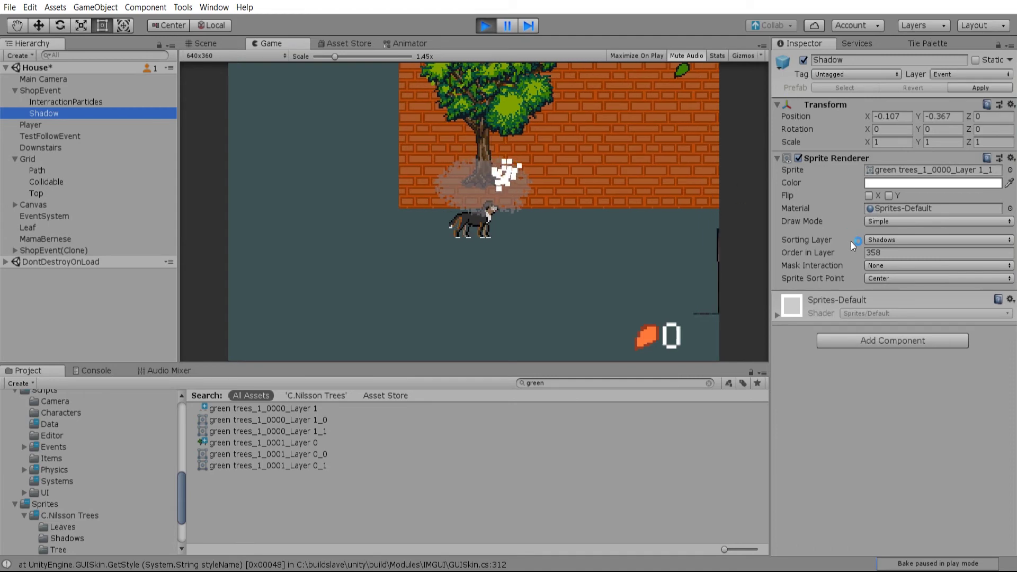
Switch the tree Shadow's Sorting Layer from Shadows to Objects.
left_click(883, 241)
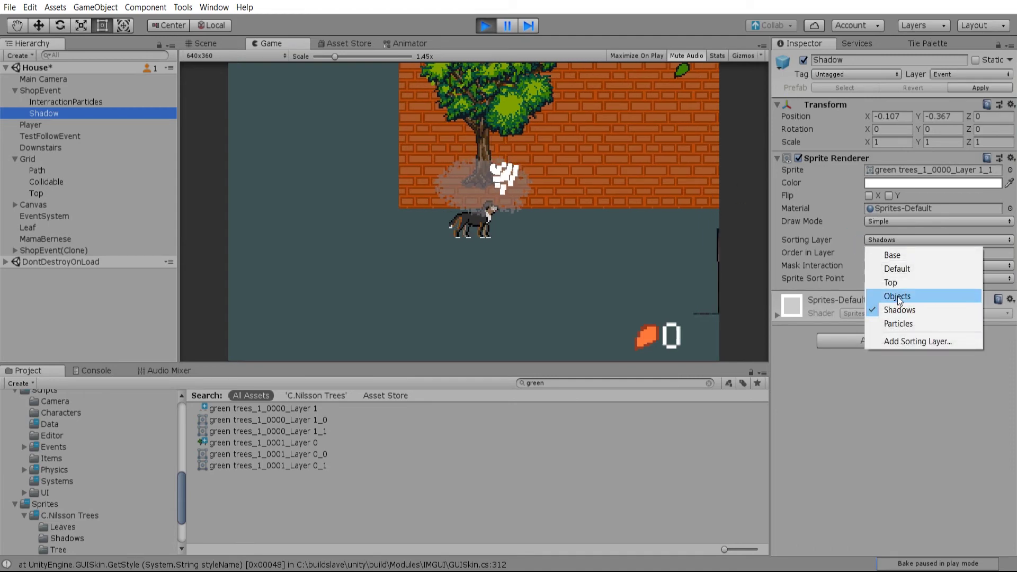
left_click(886, 295)
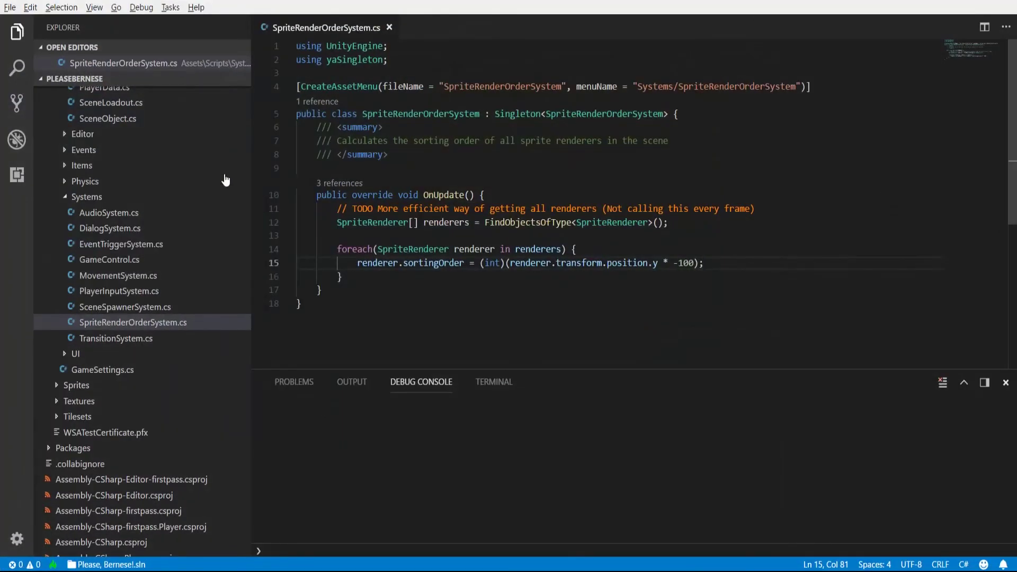
left_click_drag(296, 249, 343, 276)
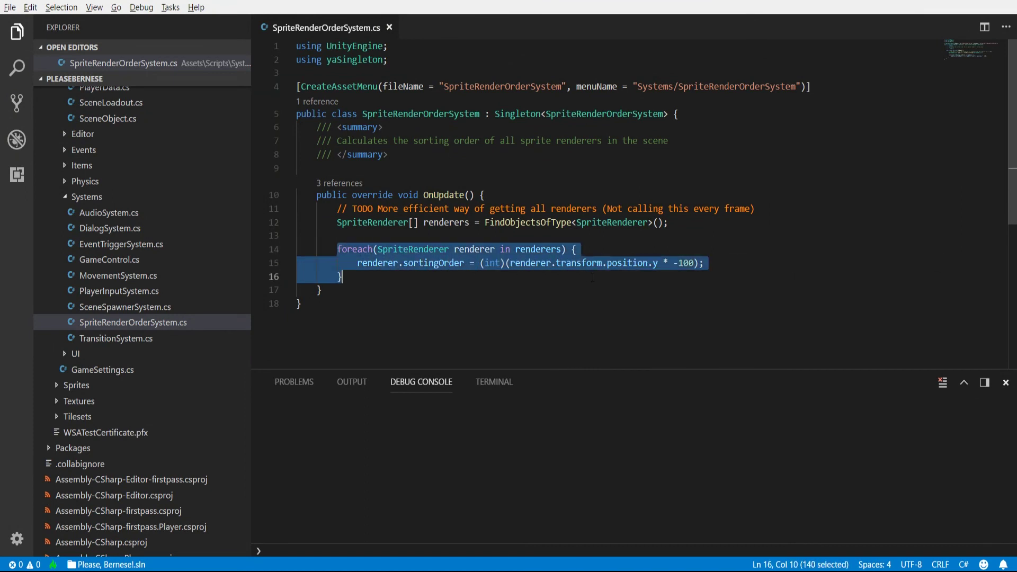
left_click(344, 277)
left_click_drag(337, 223, 664, 222)
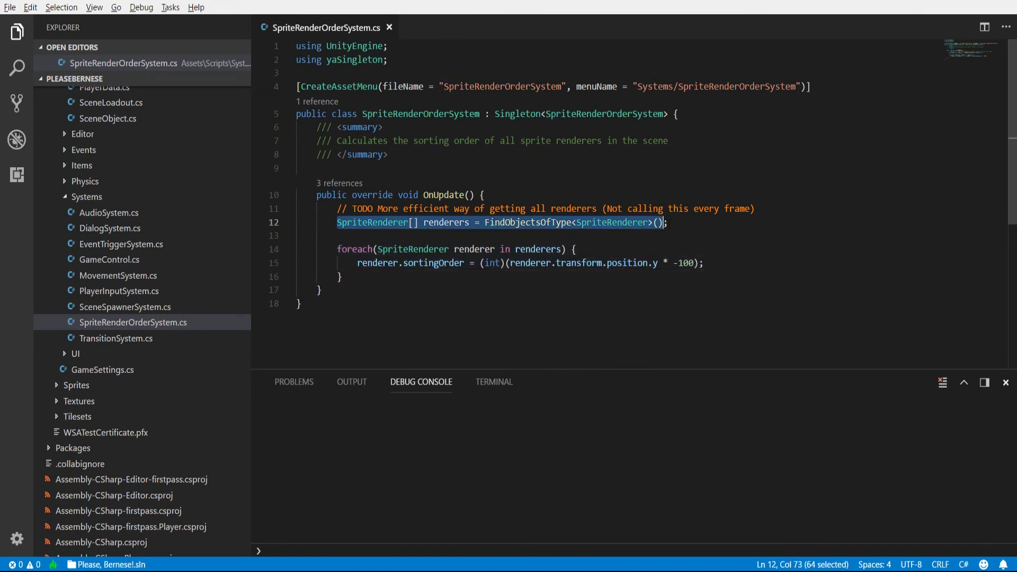
key("Right")
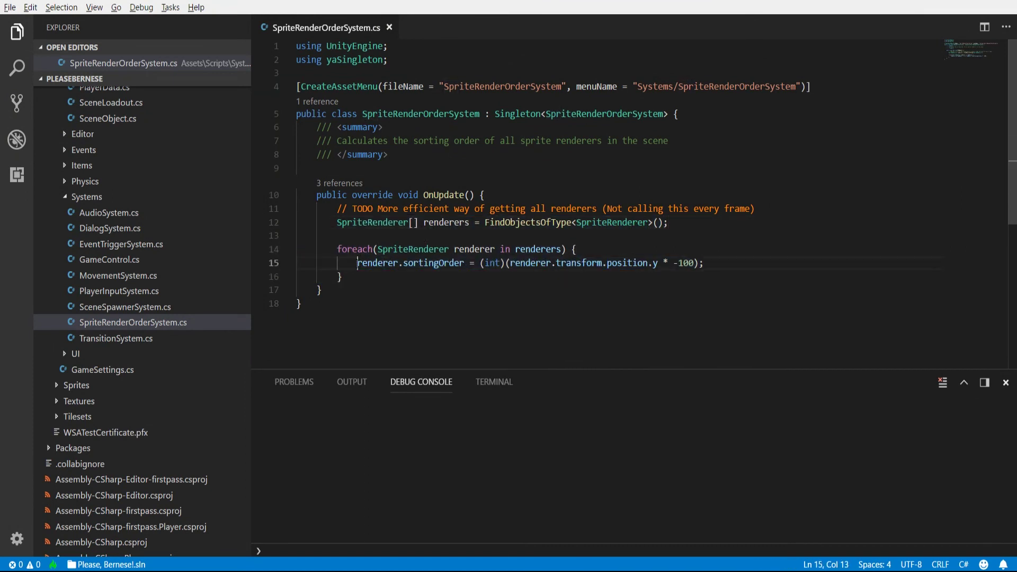
left_click_drag(357, 263, 679, 263)
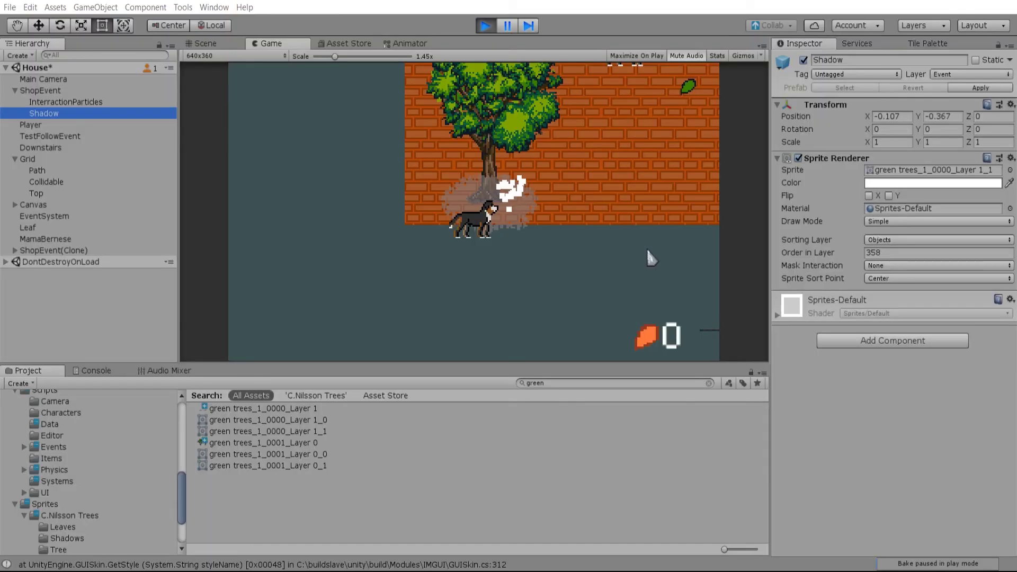
left_click(493, 313)
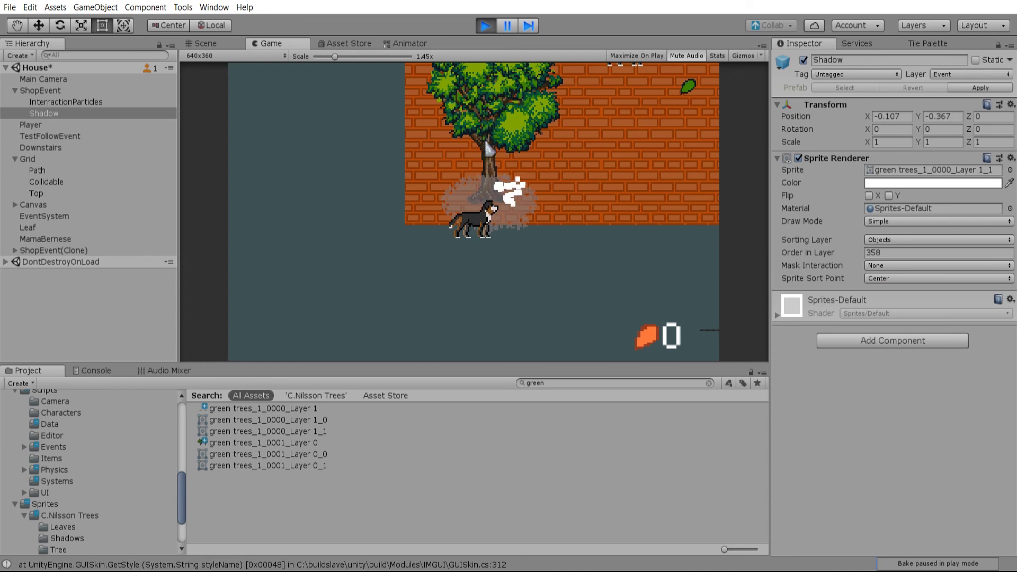
In SpriteRenderOrderSystem.cs, highlight the sorting loop (lines 12–16), Singleton base class, and yaSingleton import.
key("alt+Tab")
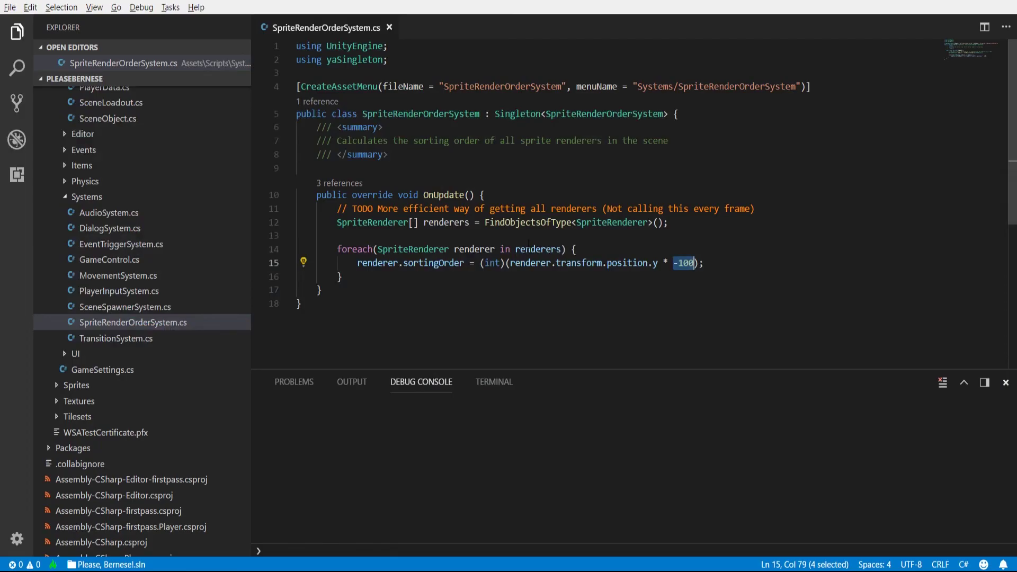
left_click(520, 234)
left_click_drag(699, 277, 333, 222)
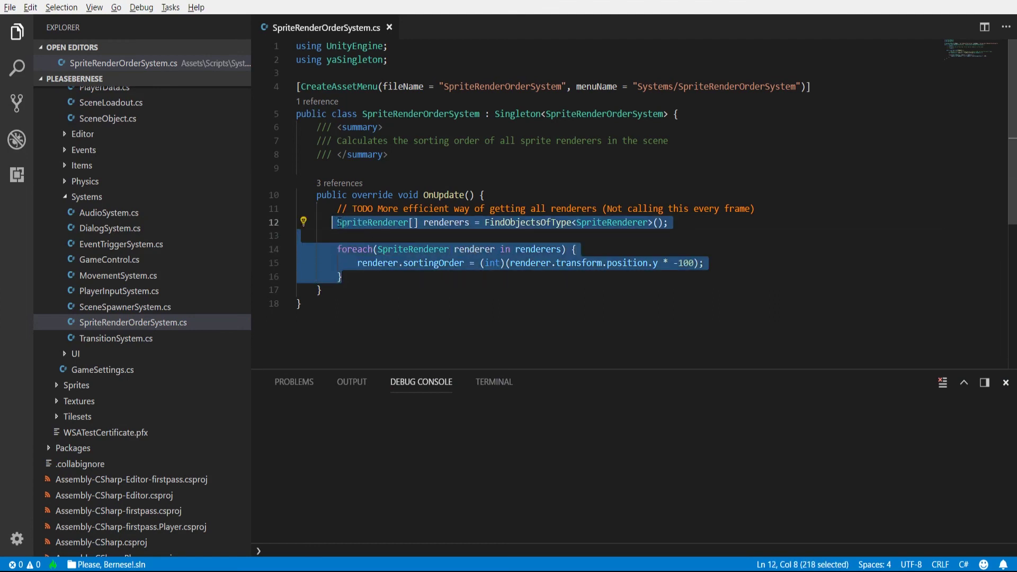
left_click(337, 222)
left_click(364, 276)
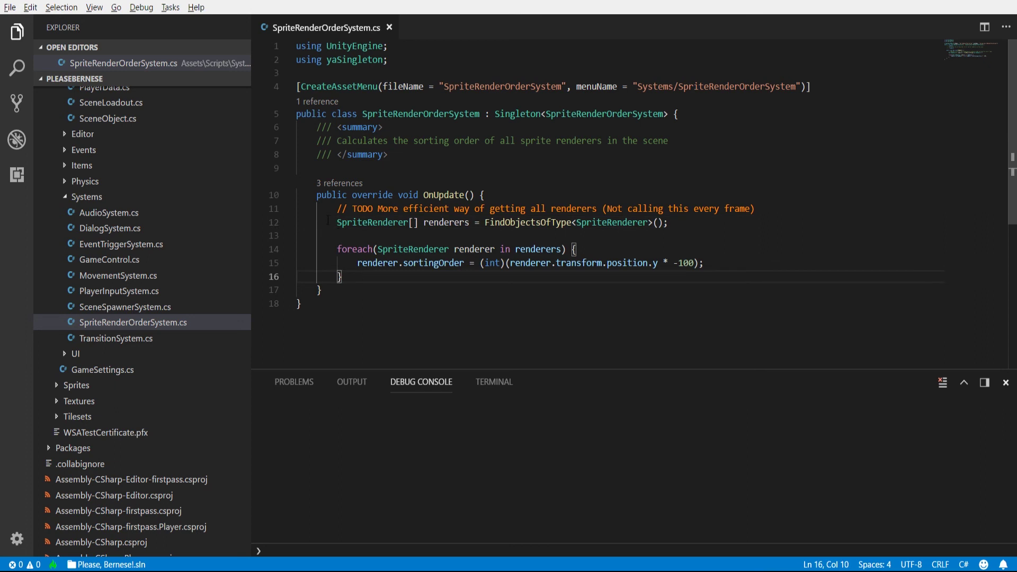
left_click_drag(489, 114, 726, 114)
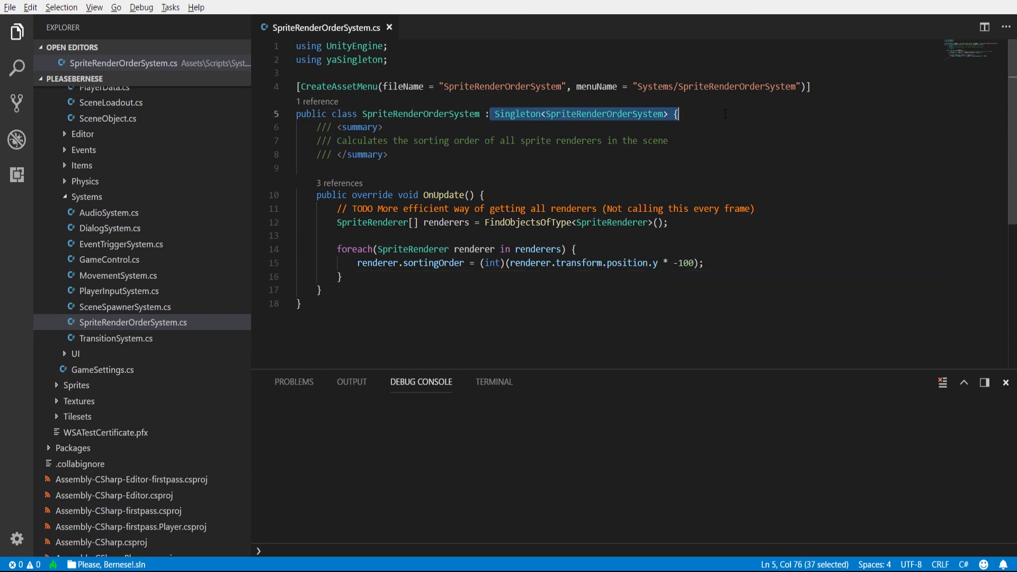
mouse_move(415, 60)
left_mouse_down()
mouse_move(325, 60)
mouse_move(416, 60)
left_mouse_up()
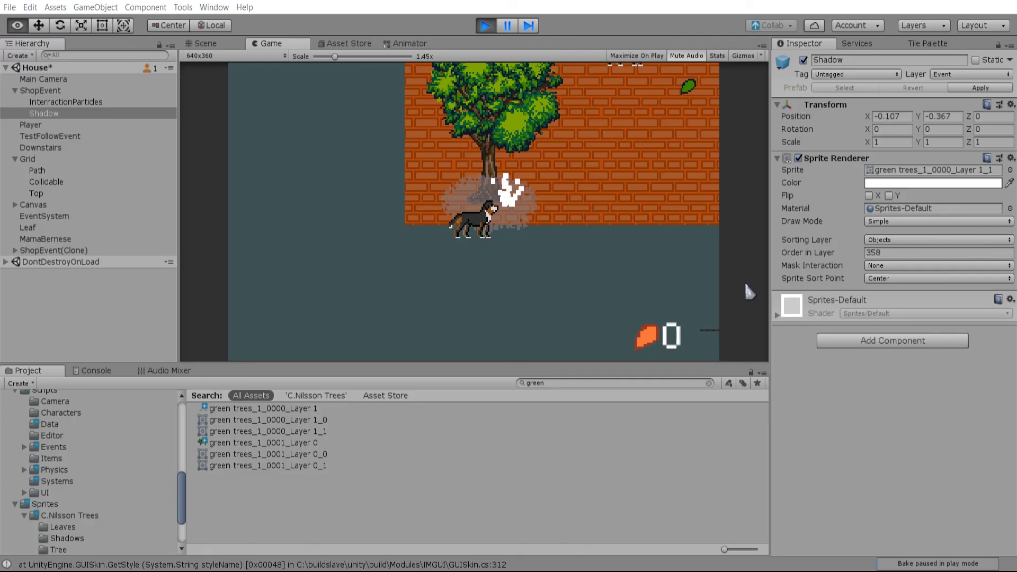
Return to the running Unity game and walk the dog left, away from the tree.
key("t")
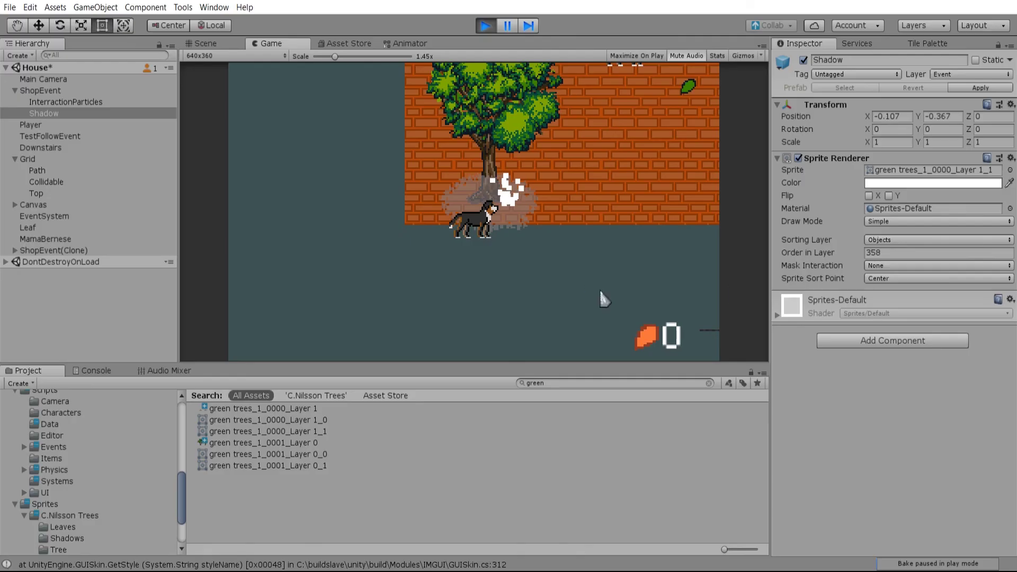
key("Left")
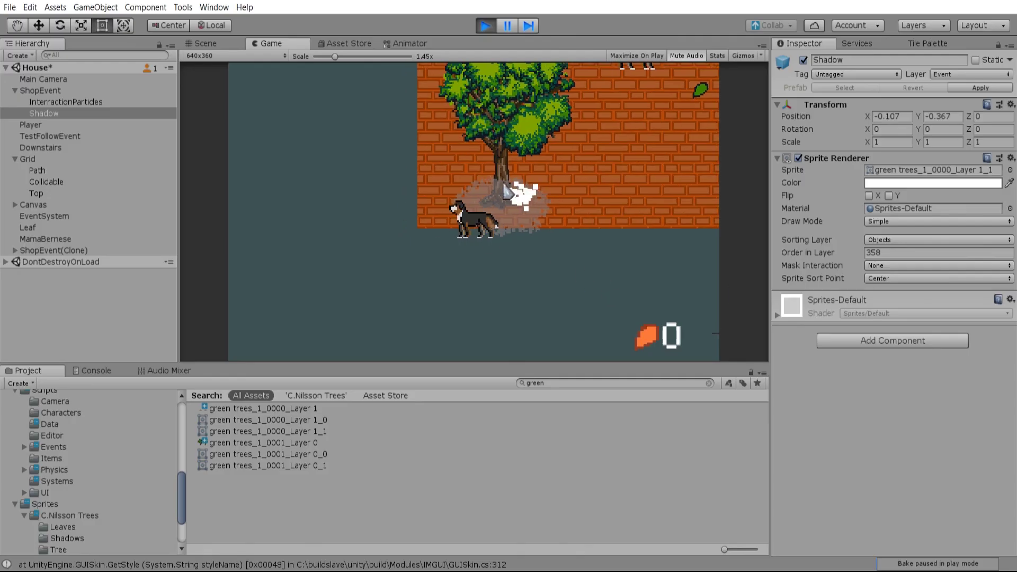